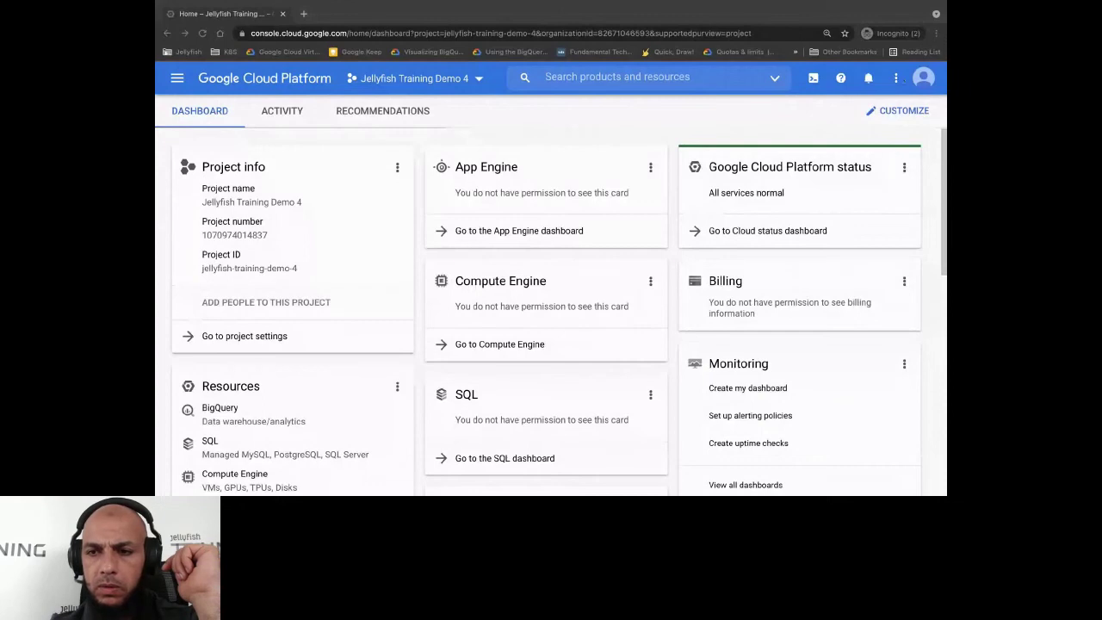
Enlarge the browser page zoom to 175%.
{"action": "left_click", "coordinate": [936, 33]}
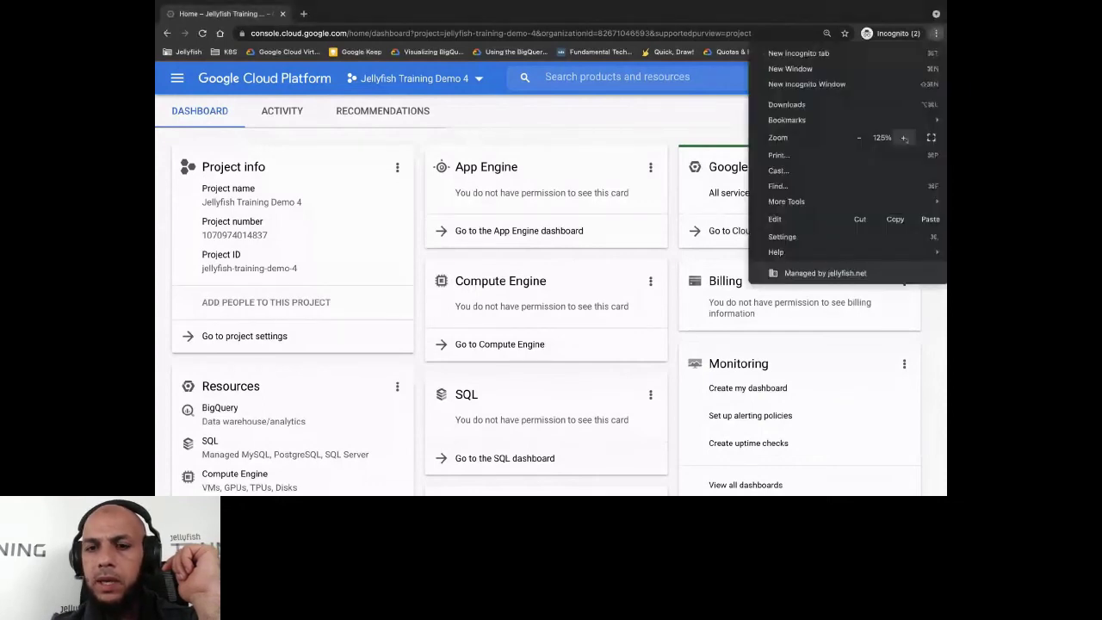
{"action": "left_click", "coordinate": [904, 138]}
{"action": "left_click", "coordinate": [904, 138]}
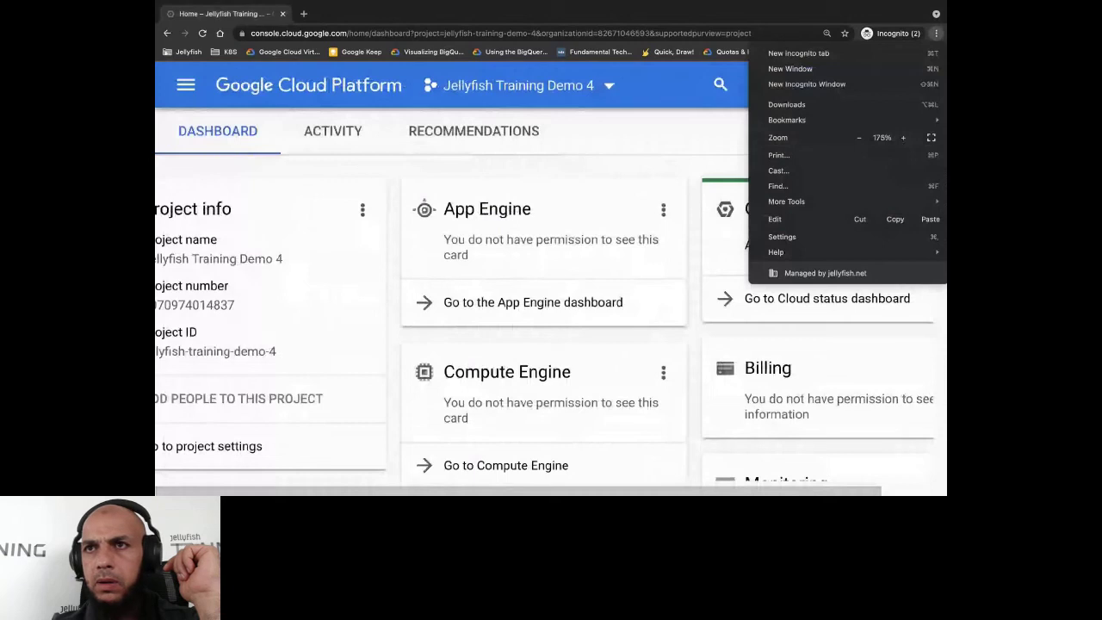
{"action": "left_click", "coordinate": [175, 102]}
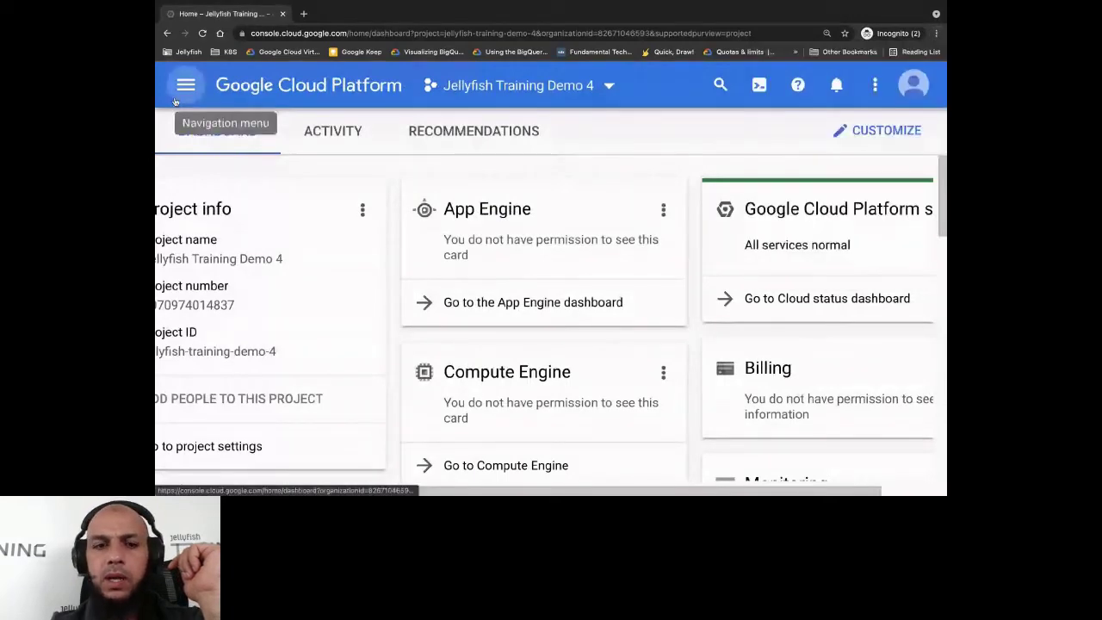
Open Access Context Manager from the Security products.
{"action": "left_click", "coordinate": [178, 98]}
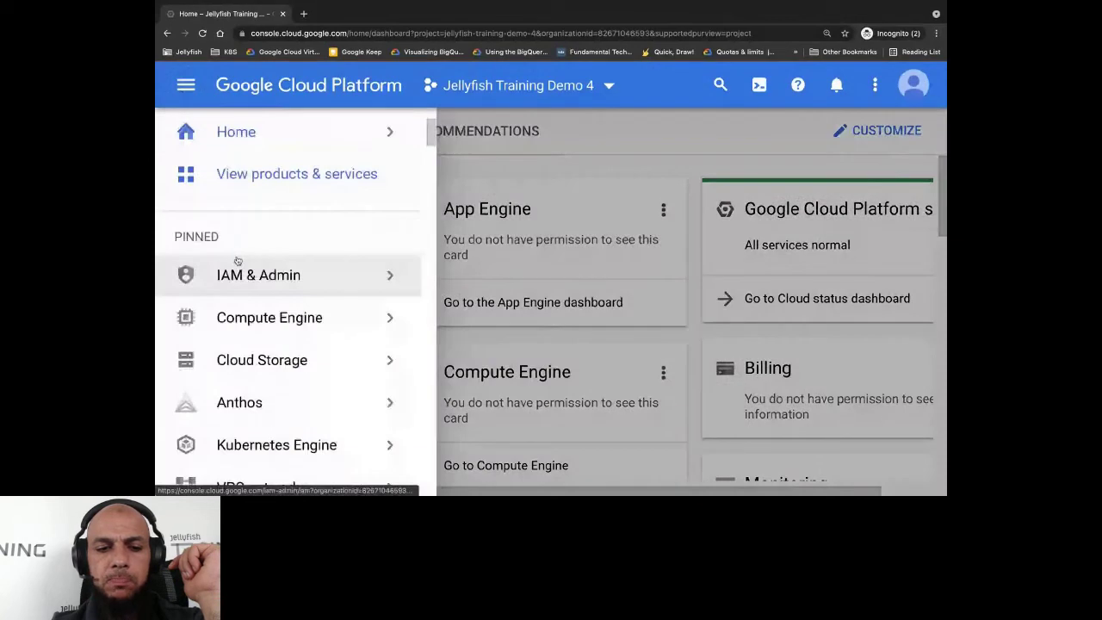
{"action": "scroll", "coordinate": [250, 277], "scroll_direction": "down", "scroll_amount": 5}
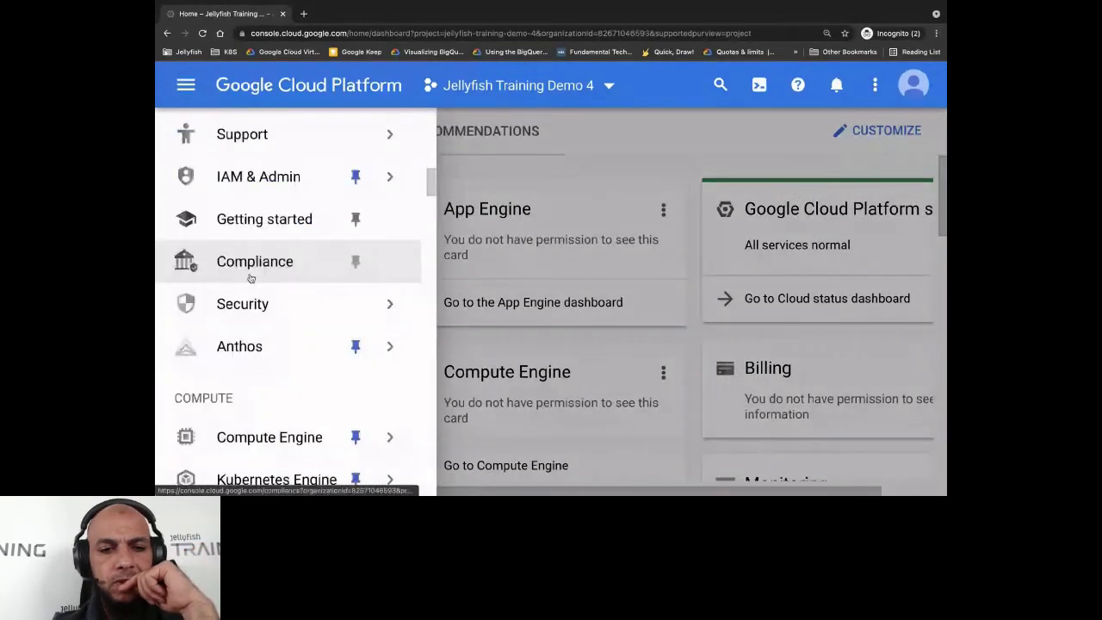
{"action": "mouse_move", "coordinate": [243, 303]}
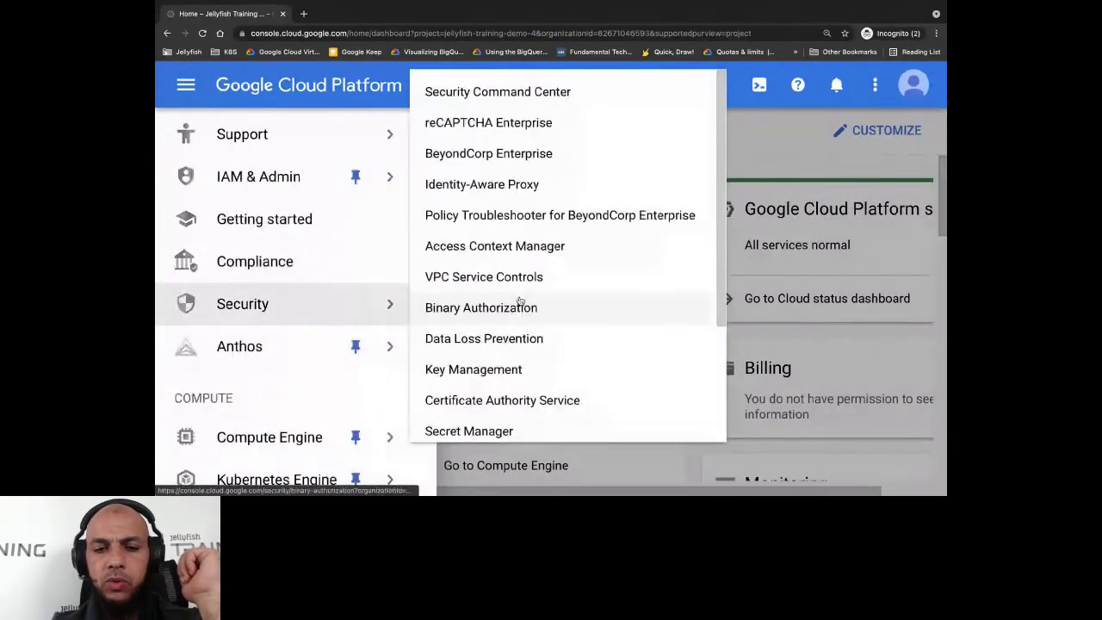
{"action": "left_click", "coordinate": [473, 247]}
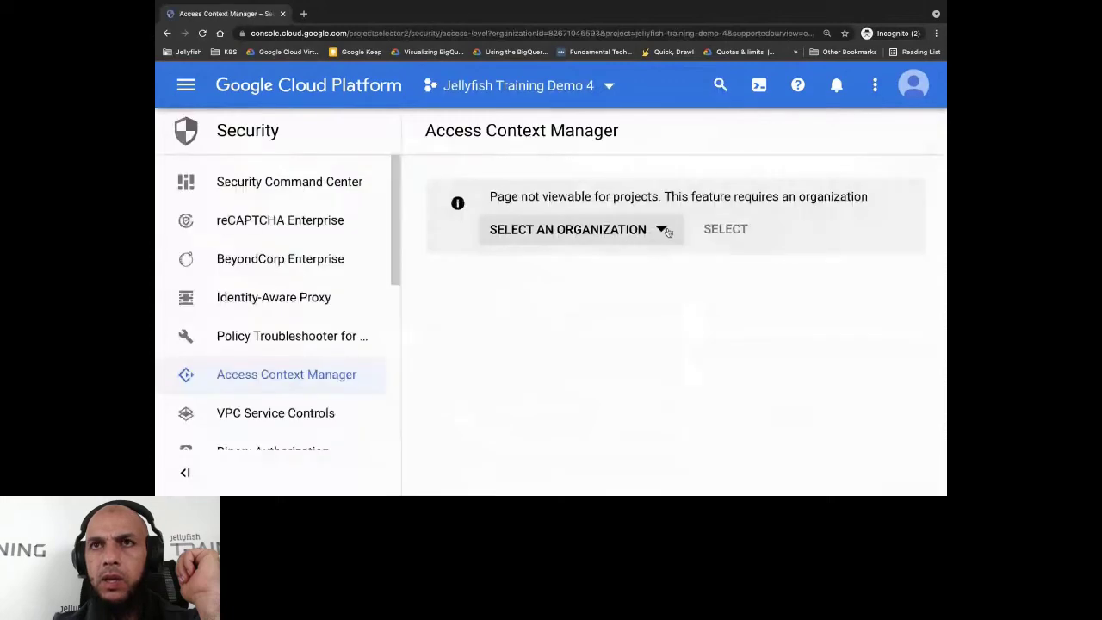
Switch Access Context Manager to the gcpmena.com organization.
{"action": "left_click", "coordinate": [667, 230]}
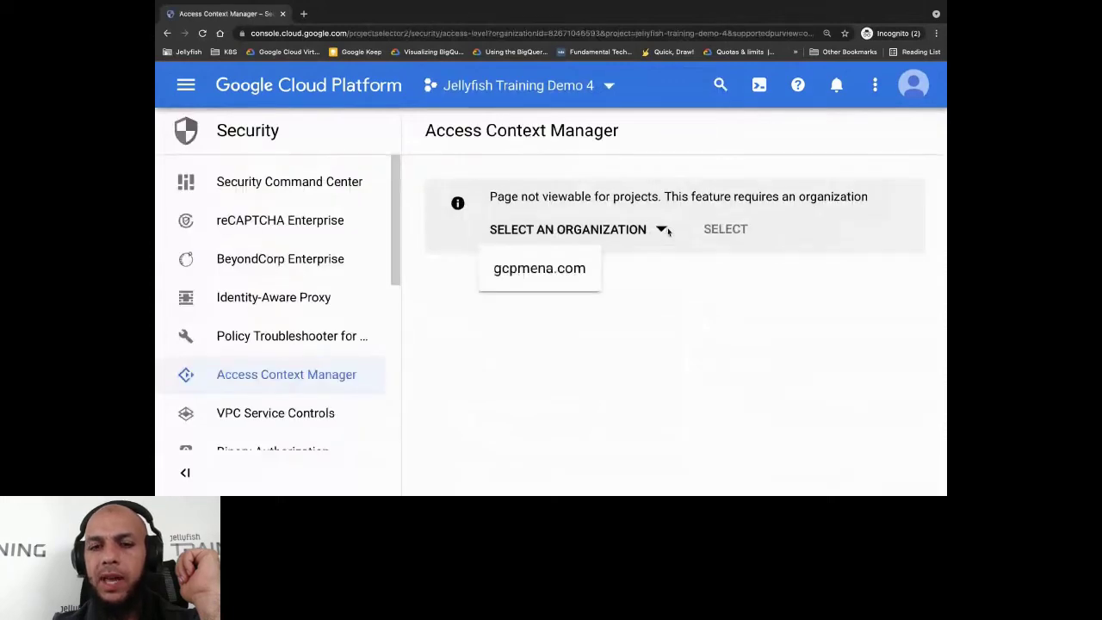
{"action": "left_click", "coordinate": [536, 267]}
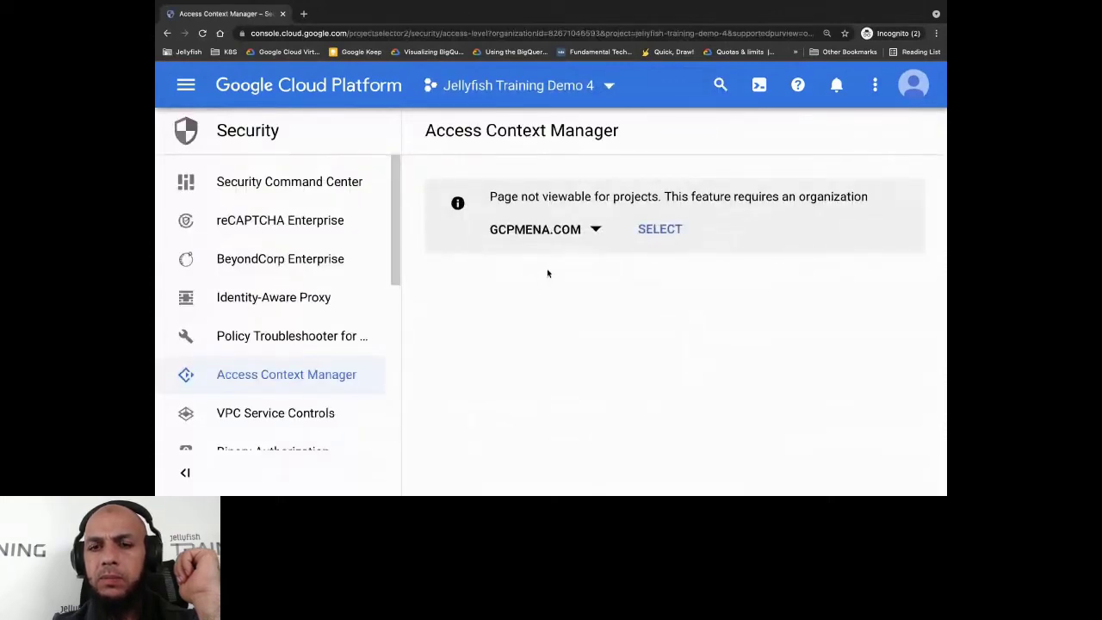
{"action": "left_click", "coordinate": [670, 231]}
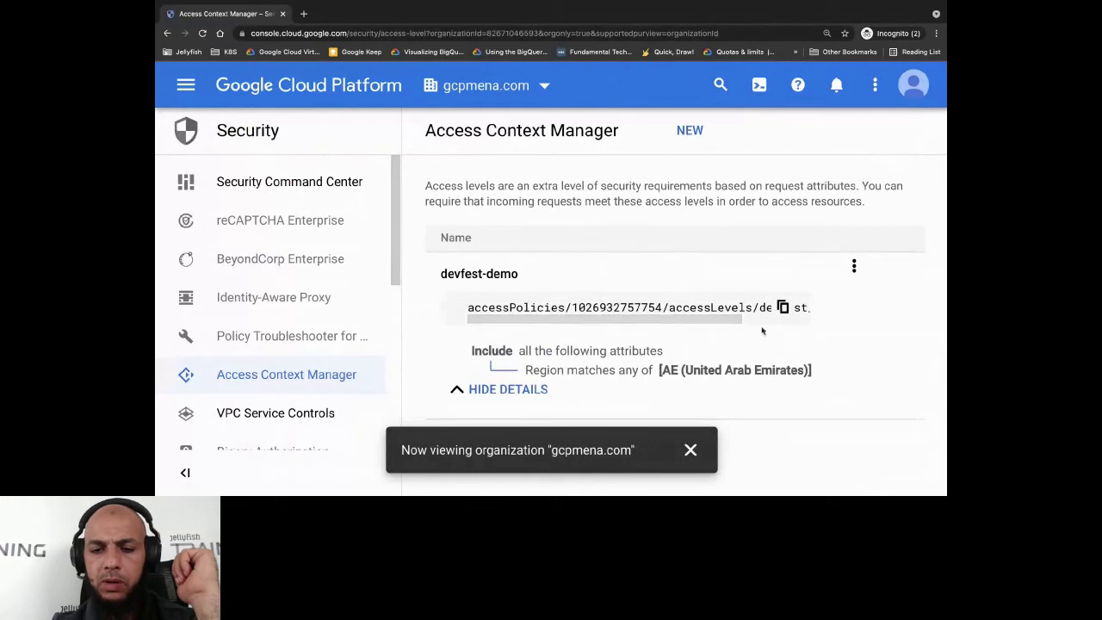
Delete the devfest-demo access level and check VPC Service Controls for existing service perimeters.
{"action": "left_click", "coordinate": [854, 266]}
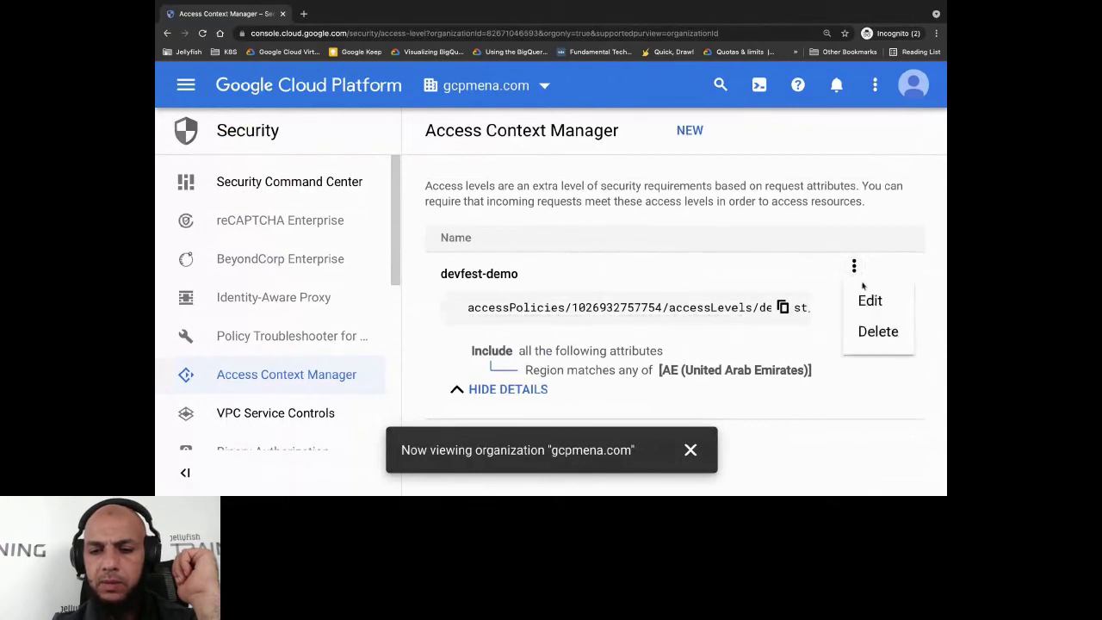
{"action": "left_click", "coordinate": [878, 332]}
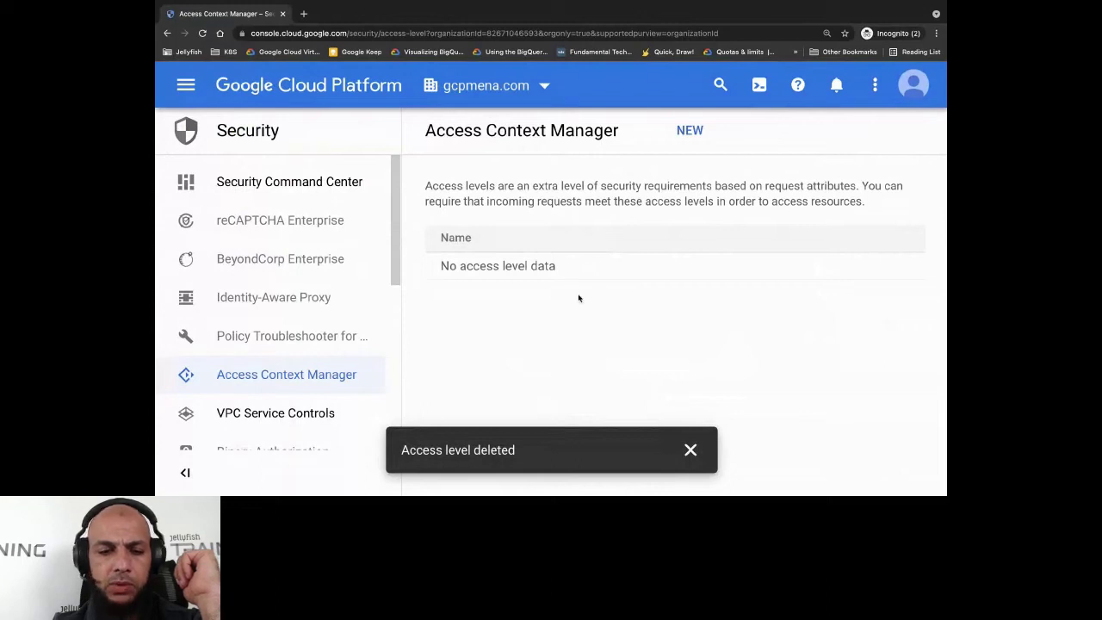
{"action": "left_click", "coordinate": [275, 412]}
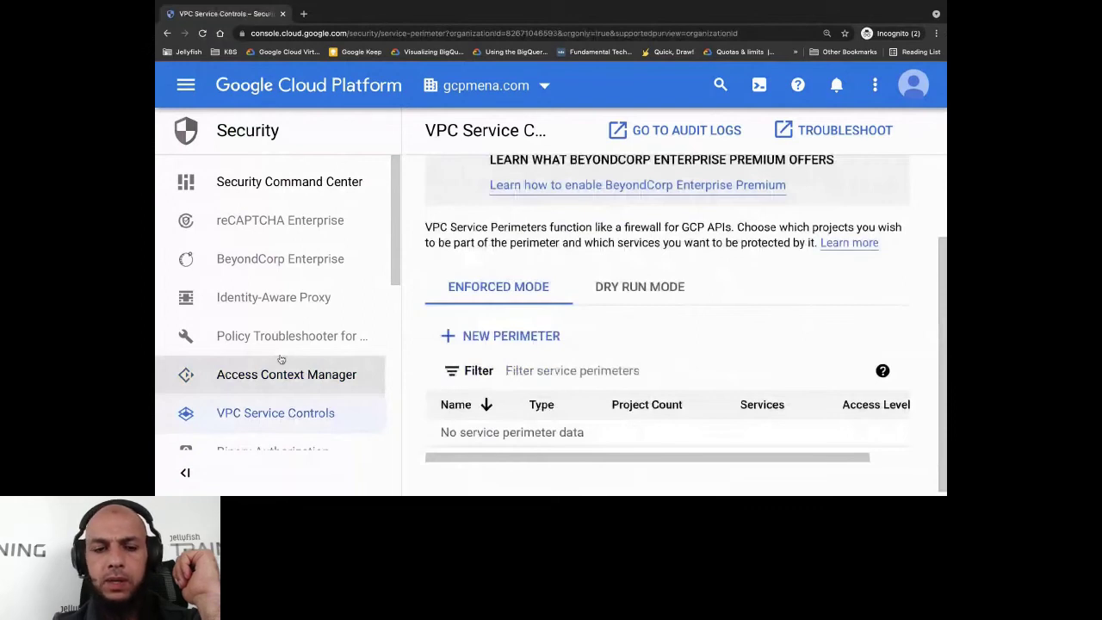
Start a new access level in Access Context Manager with the title devfestdemo.
{"action": "left_click", "coordinate": [283, 368]}
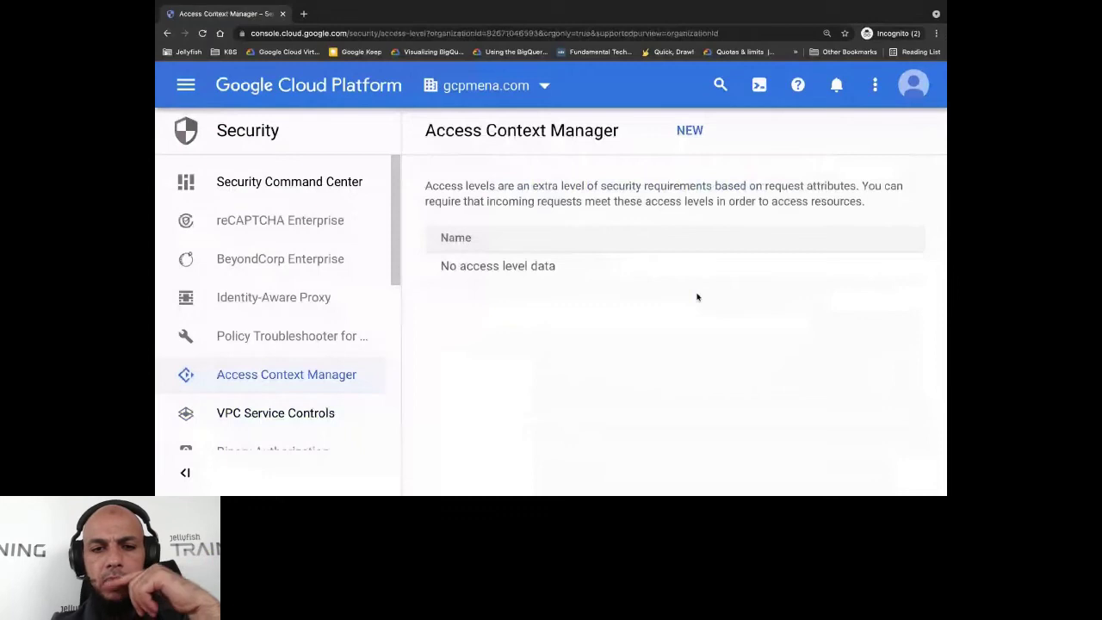
{"action": "left_click", "coordinate": [690, 130]}
{"action": "type", "text": "devb"}
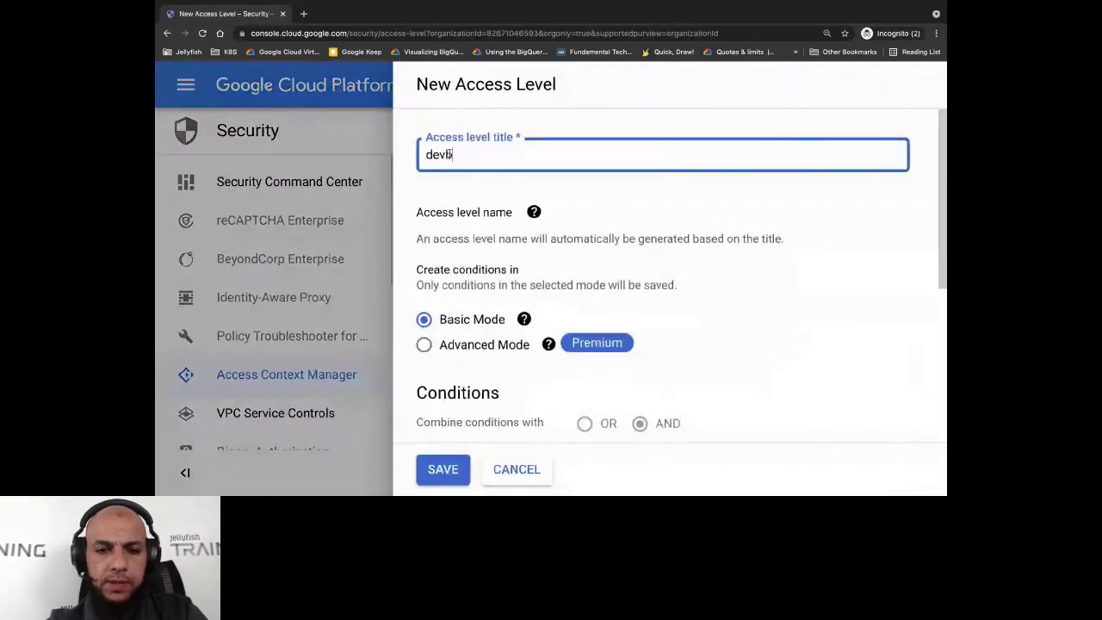
{"action": "key", "text": "BackSpace"}
{"action": "type", "text": "-"}
{"action": "type", "text": "estdemo"}
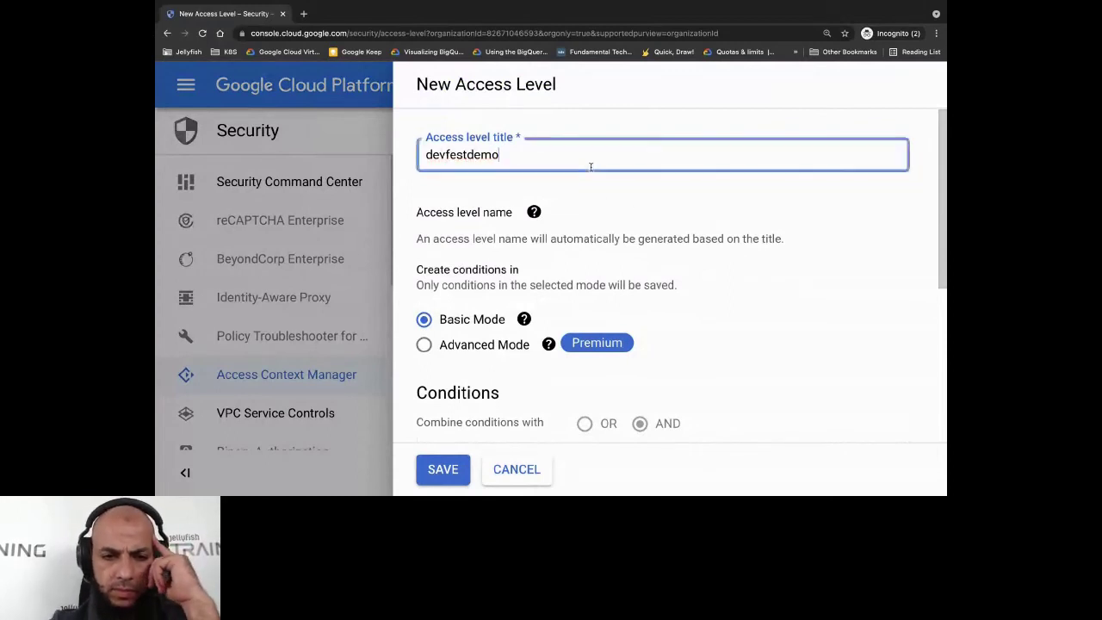
Add an allowed regions condition for (AE) United Arab Emirates to the access level and save it.
{"action": "scroll", "coordinate": [762, 217], "scroll_direction": "down", "scroll_amount": 1}
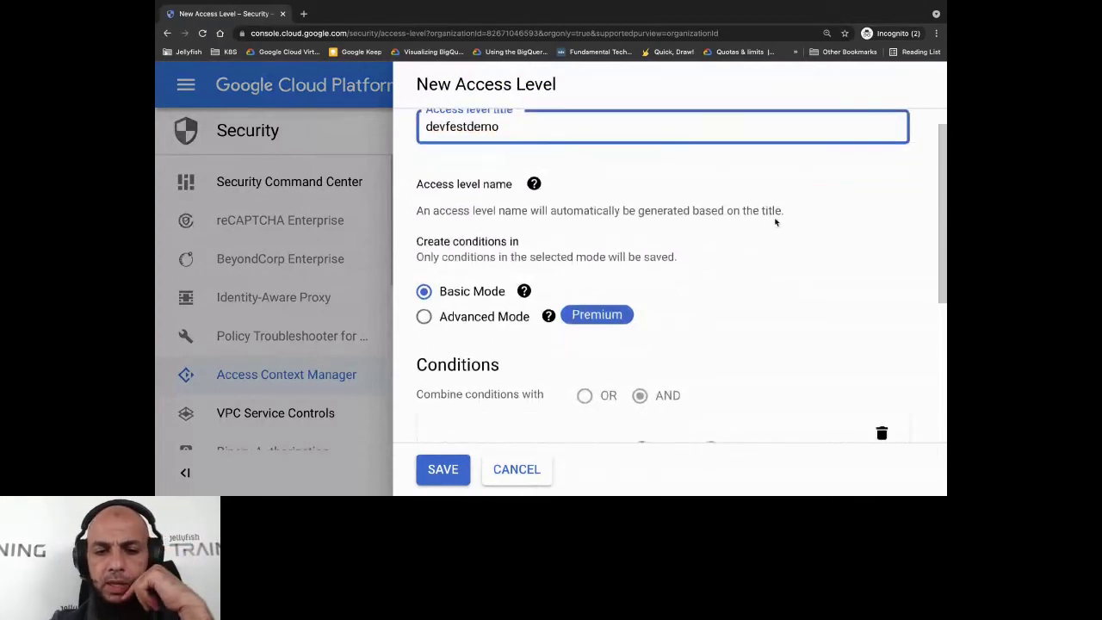
{"action": "scroll", "coordinate": [775, 222], "scroll_direction": "down", "scroll_amount": 5}
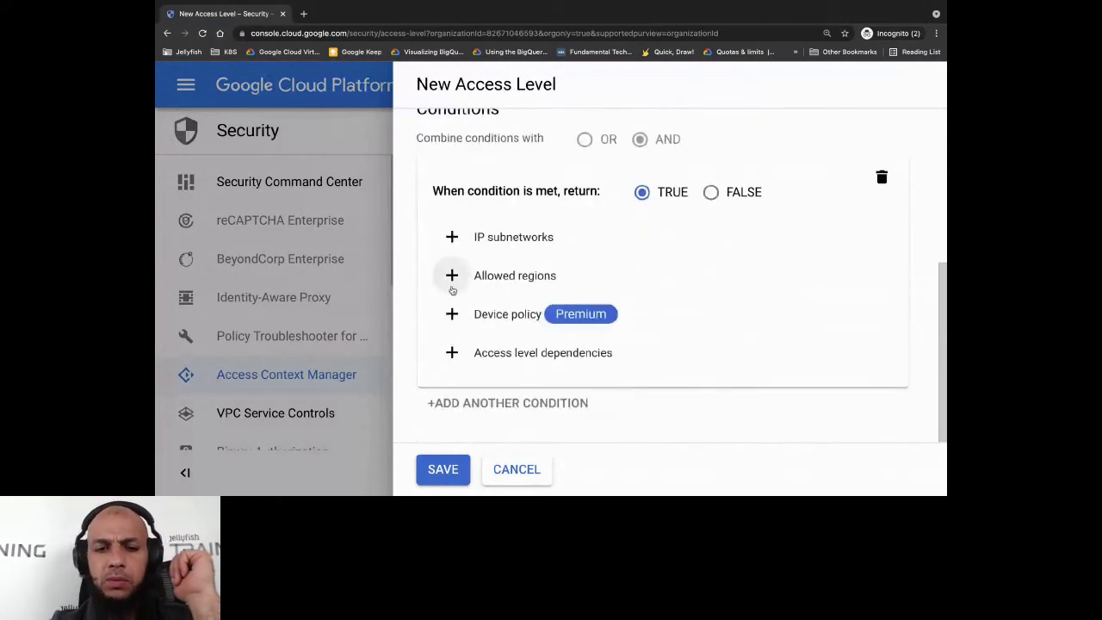
{"action": "left_click", "coordinate": [451, 276]}
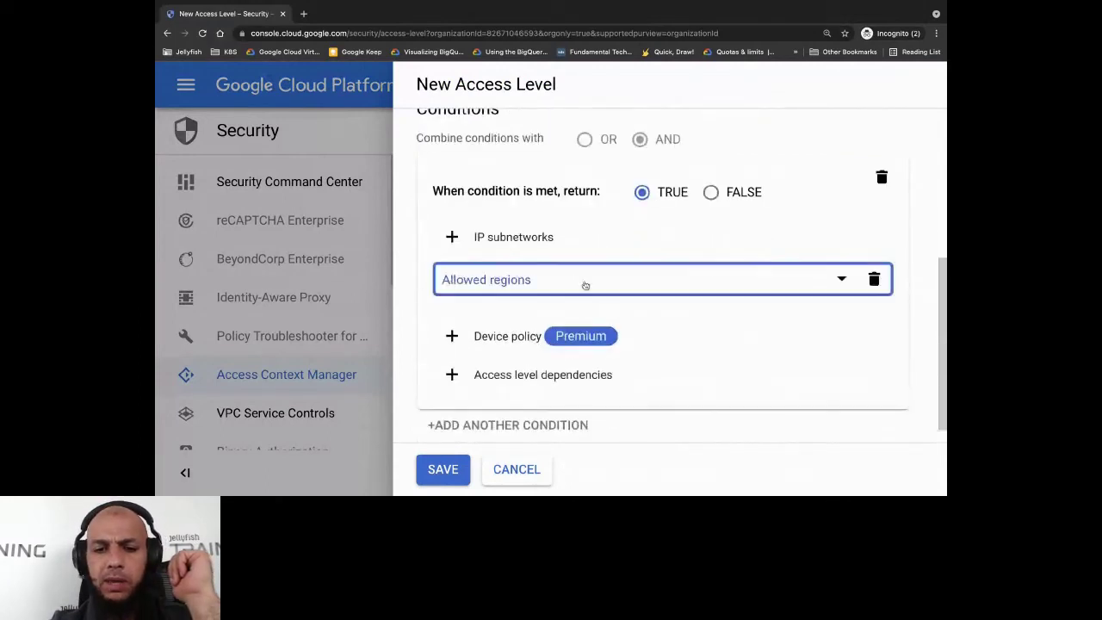
{"action": "left_click", "coordinate": [841, 280]}
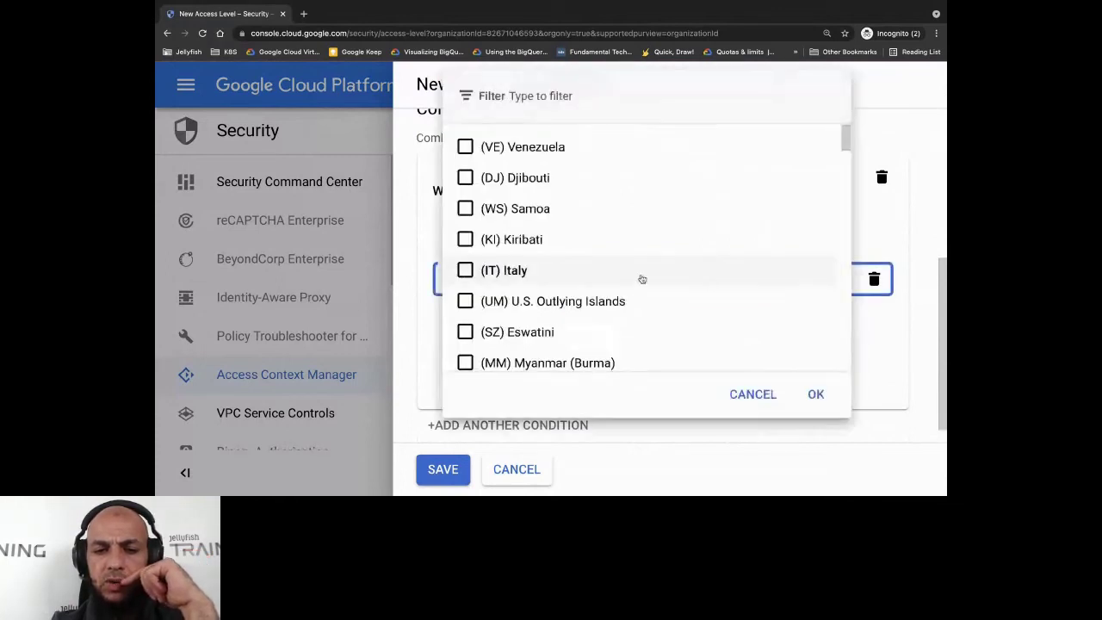
{"action": "scroll", "coordinate": [642, 279], "scroll_direction": "down", "scroll_amount": 8}
{"action": "scroll", "coordinate": [622, 278], "scroll_direction": "down", "scroll_amount": 5}
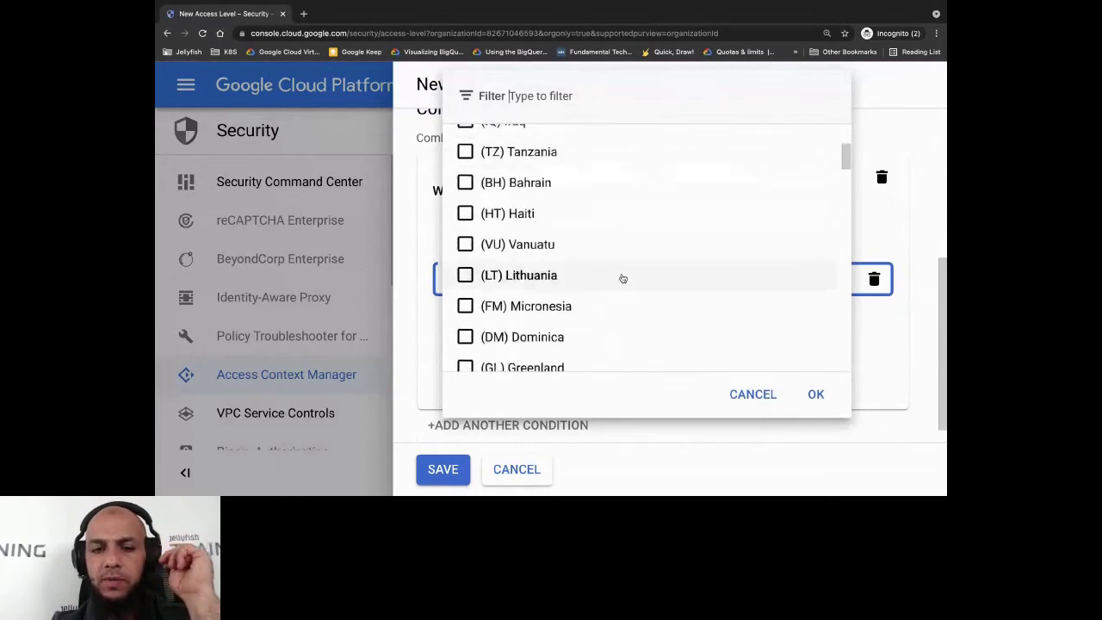
{"action": "scroll", "coordinate": [623, 278], "scroll_direction": "down", "scroll_amount": 3}
{"action": "left_click", "coordinate": [584, 93]}
{"action": "type", "text": "un"}
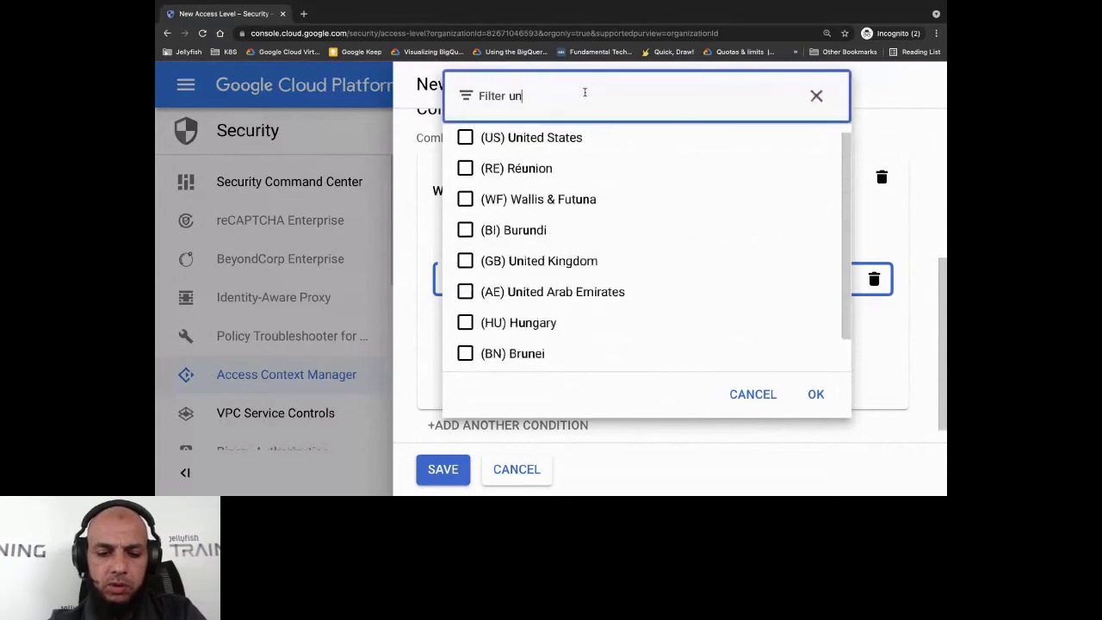
{"action": "type", "text": "ited"}
{"action": "left_click", "coordinate": [464, 348]}
{"action": "left_click", "coordinate": [816, 393]}
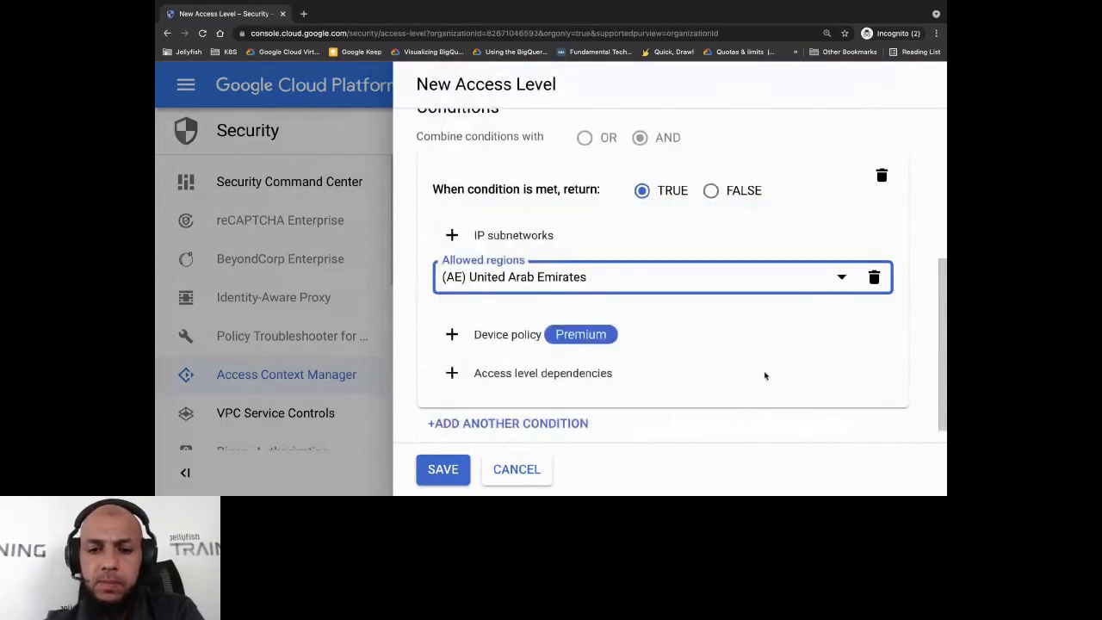
{"action": "left_click", "coordinate": [442, 469]}
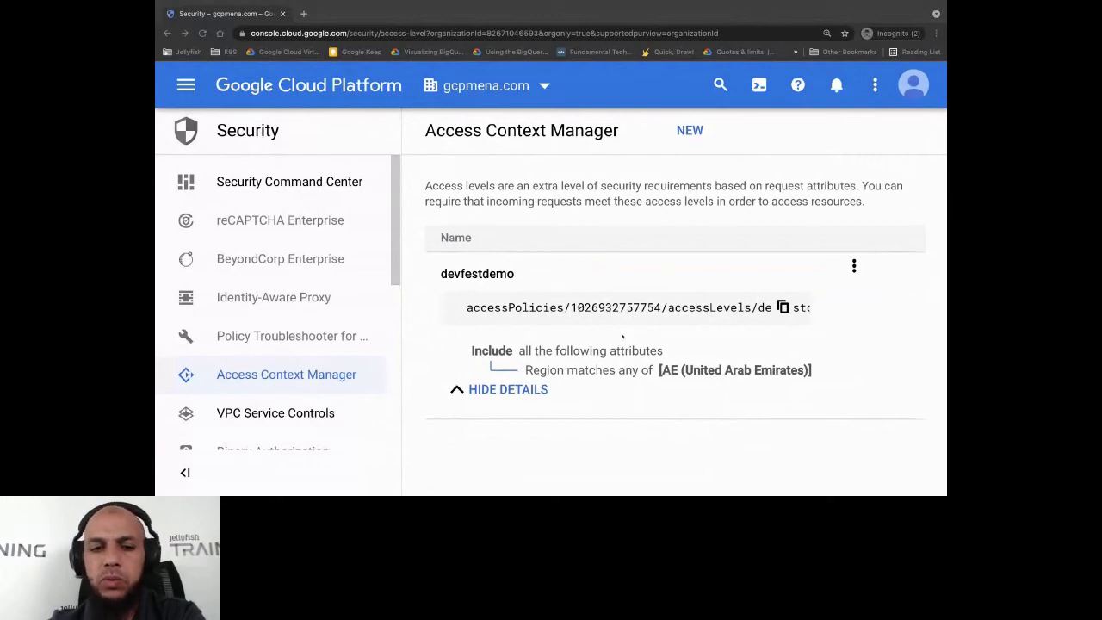
Start a new VPC service perimeter named devfestdemo, keeping the regular perimeter type and enforced config.
{"action": "scroll", "coordinate": [290, 293], "scroll_direction": "down", "scroll_amount": 1}
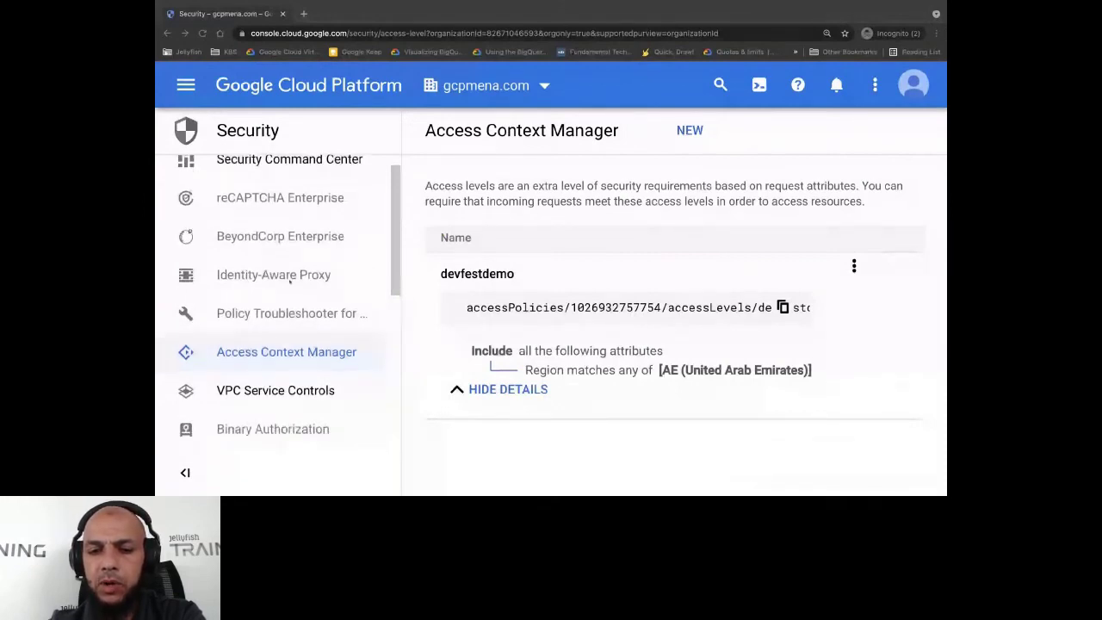
{"action": "left_click", "coordinate": [276, 390]}
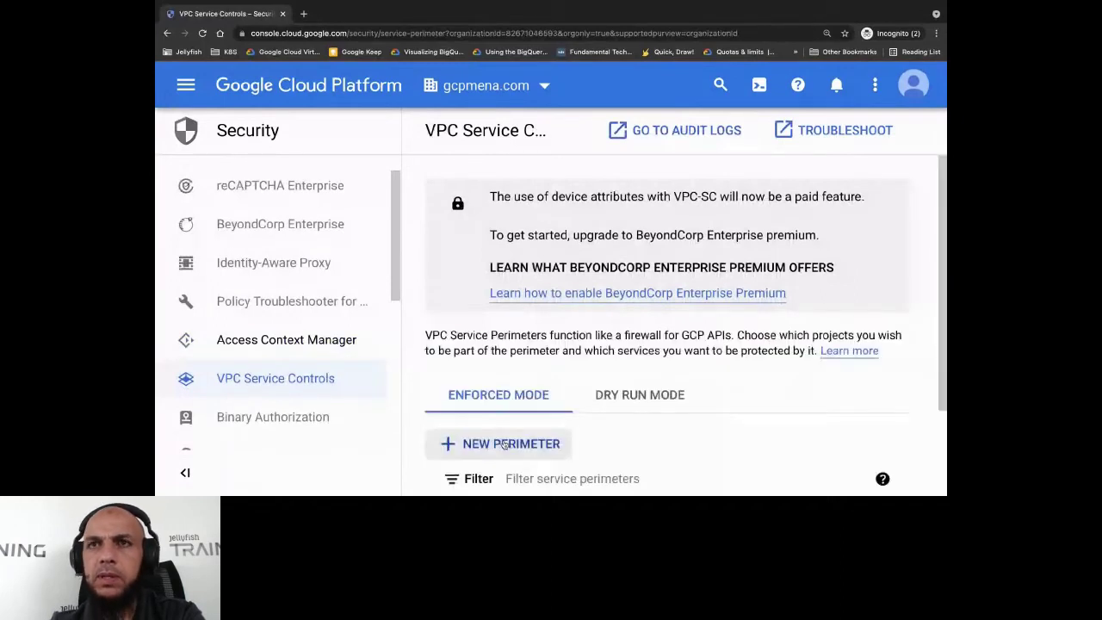
{"action": "left_click", "coordinate": [505, 444]}
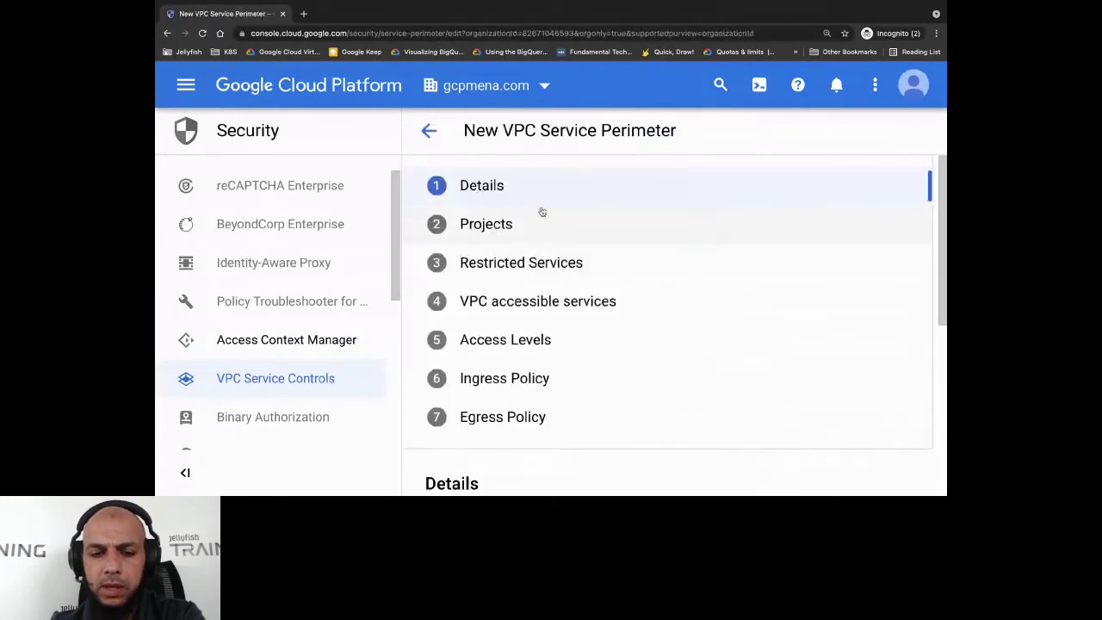
{"action": "scroll", "coordinate": [530, 275], "scroll_direction": "down", "scroll_amount": 2}
{"action": "left_click", "coordinate": [517, 346]}
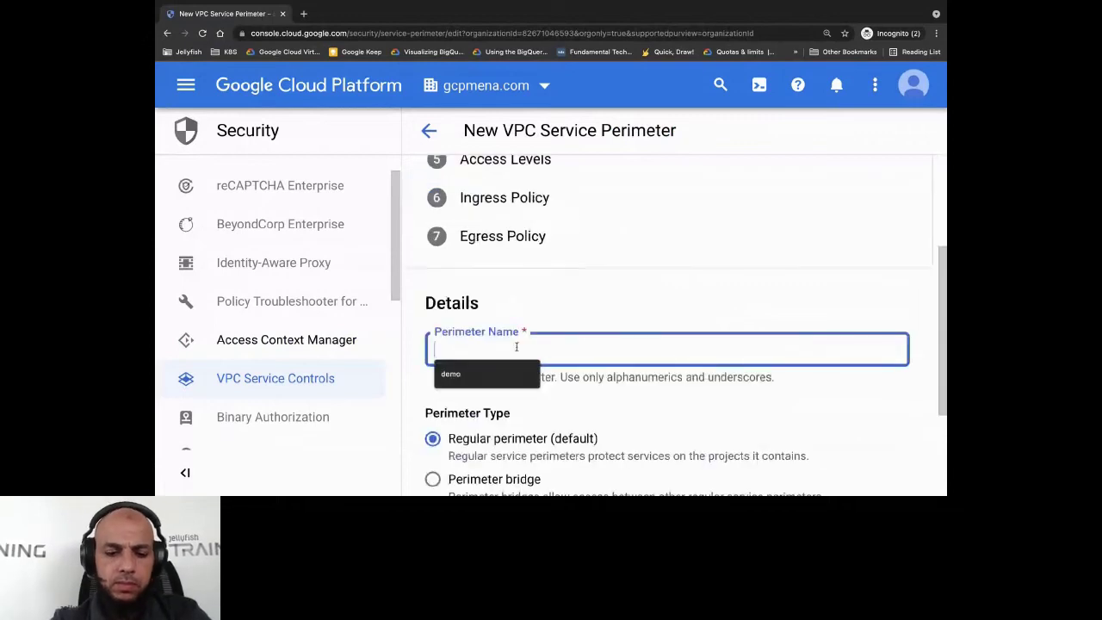
{"action": "type", "text": "devfest"}
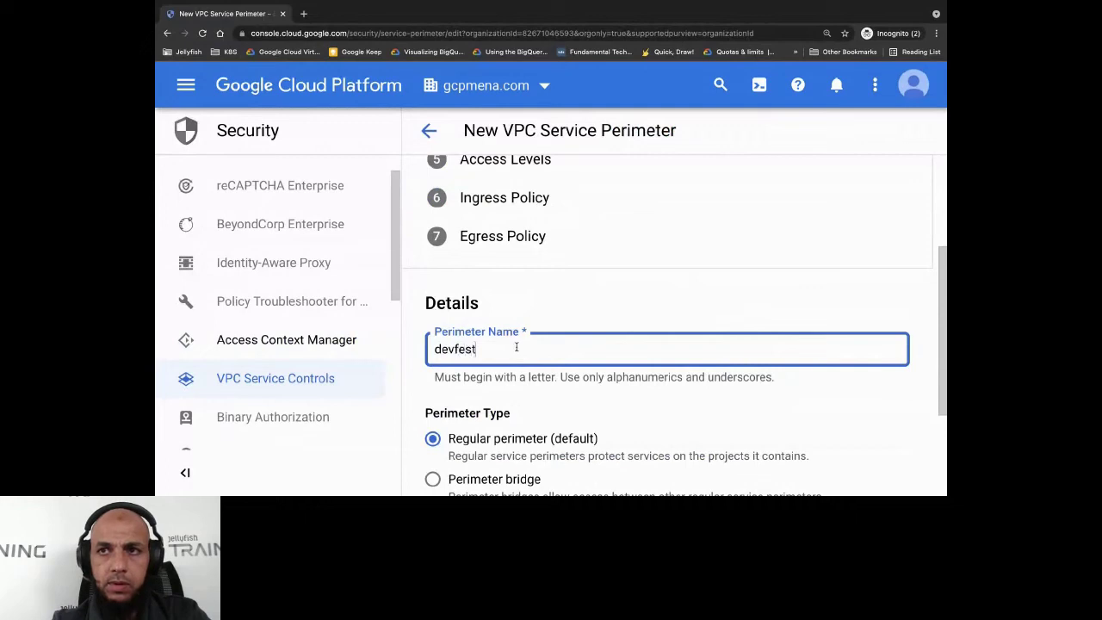
{"action": "type", "text": "demo"}
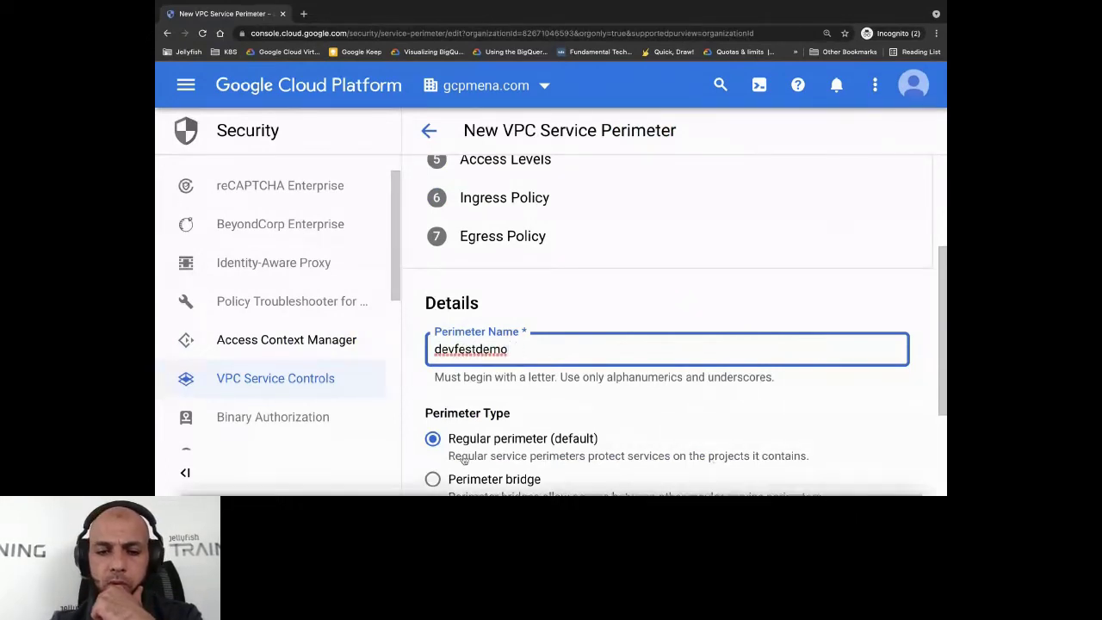
{"action": "scroll", "coordinate": [514, 342], "scroll_direction": "down", "scroll_amount": 2}
{"action": "scroll", "coordinate": [514, 342], "scroll_direction": "down", "scroll_amount": 2}
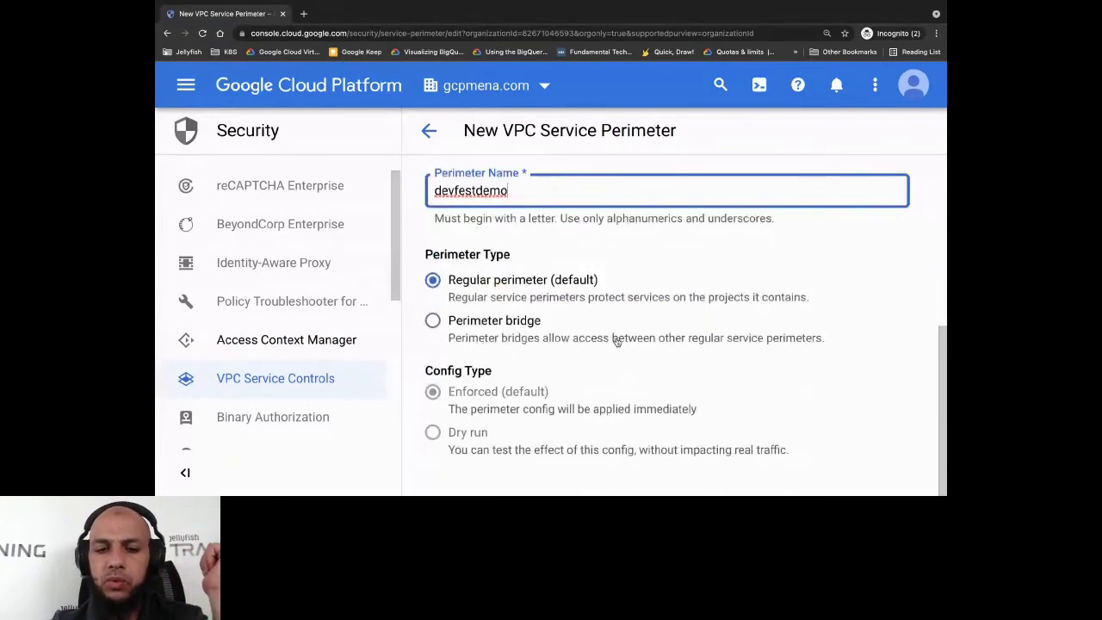
Add the gcp-security project to the projects protected by the new service perimeter.
{"action": "scroll", "coordinate": [617, 341], "scroll_direction": "up", "scroll_amount": 3}
{"action": "scroll", "coordinate": [617, 345], "scroll_direction": "up", "scroll_amount": 5}
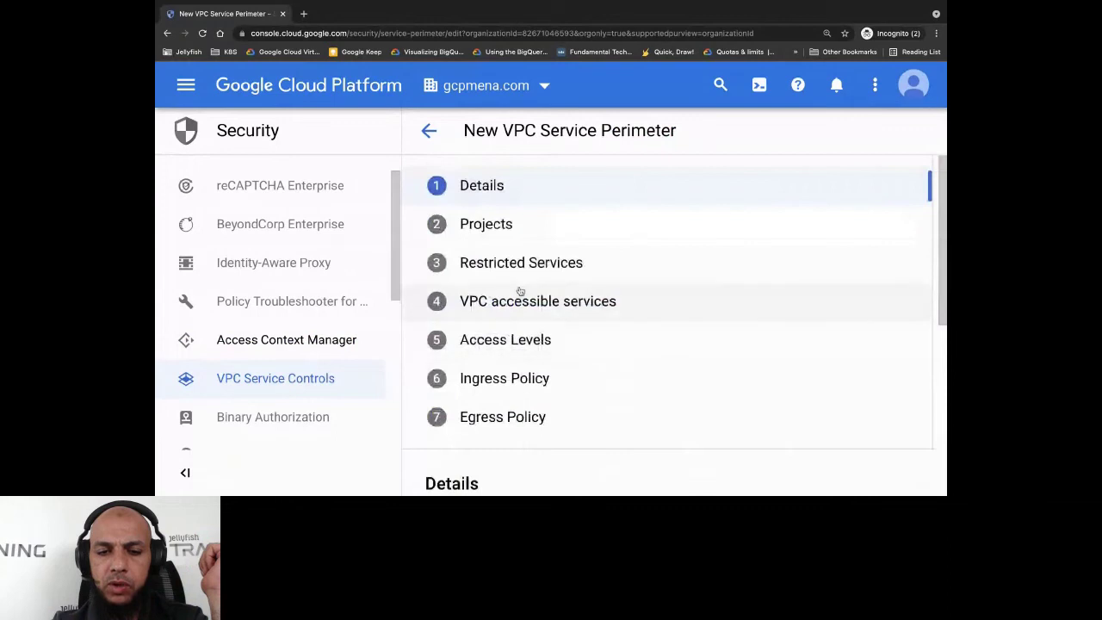
{"action": "left_click", "coordinate": [502, 236]}
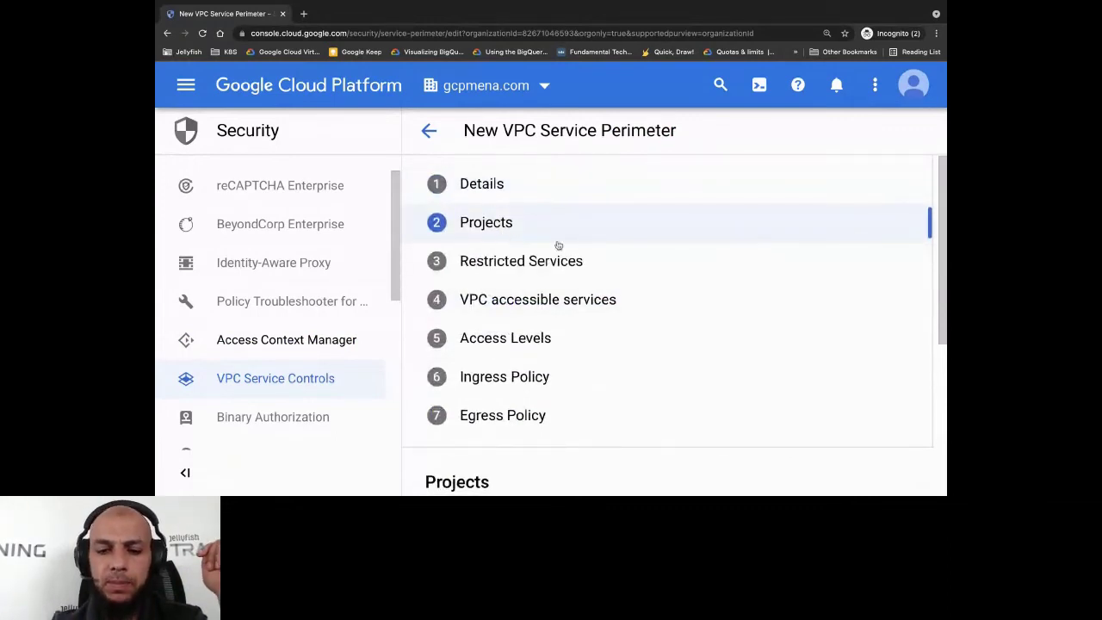
{"action": "scroll", "coordinate": [558, 246], "scroll_direction": "down", "scroll_amount": 3}
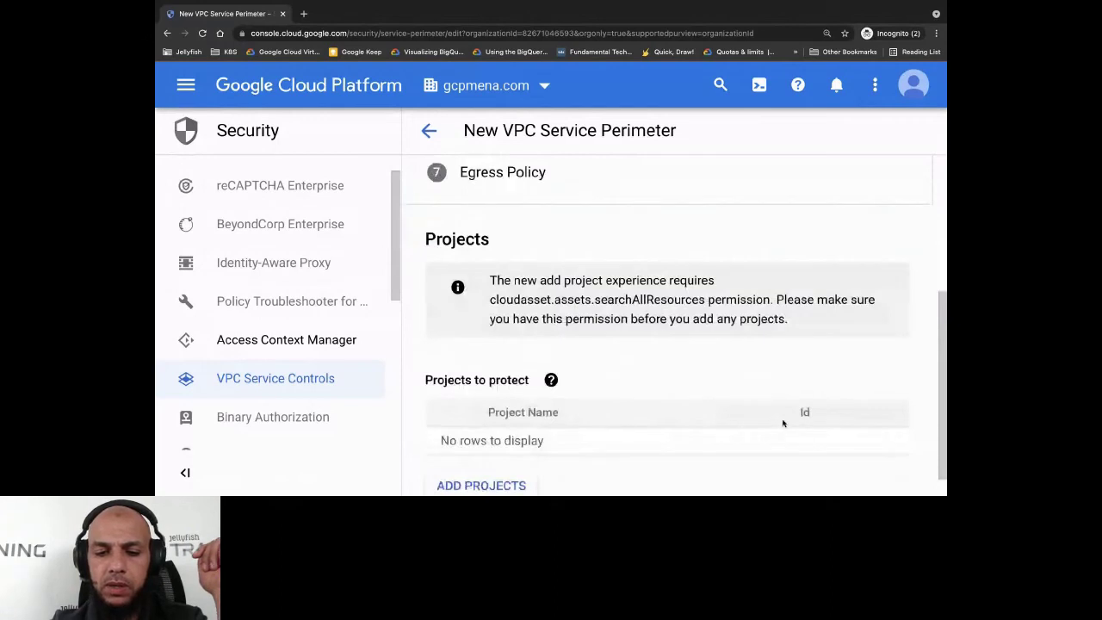
{"action": "scroll", "coordinate": [783, 423], "scroll_direction": "down", "scroll_amount": 1}
{"action": "left_click", "coordinate": [481, 459]}
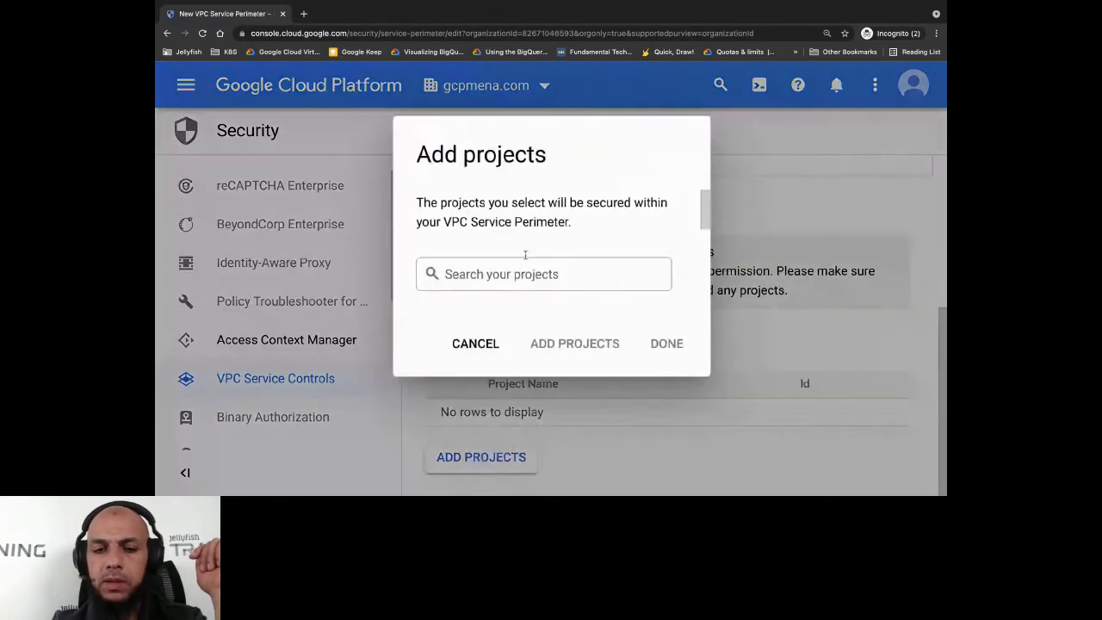
{"action": "scroll", "coordinate": [605, 318], "scroll_direction": "down", "scroll_amount": 3}
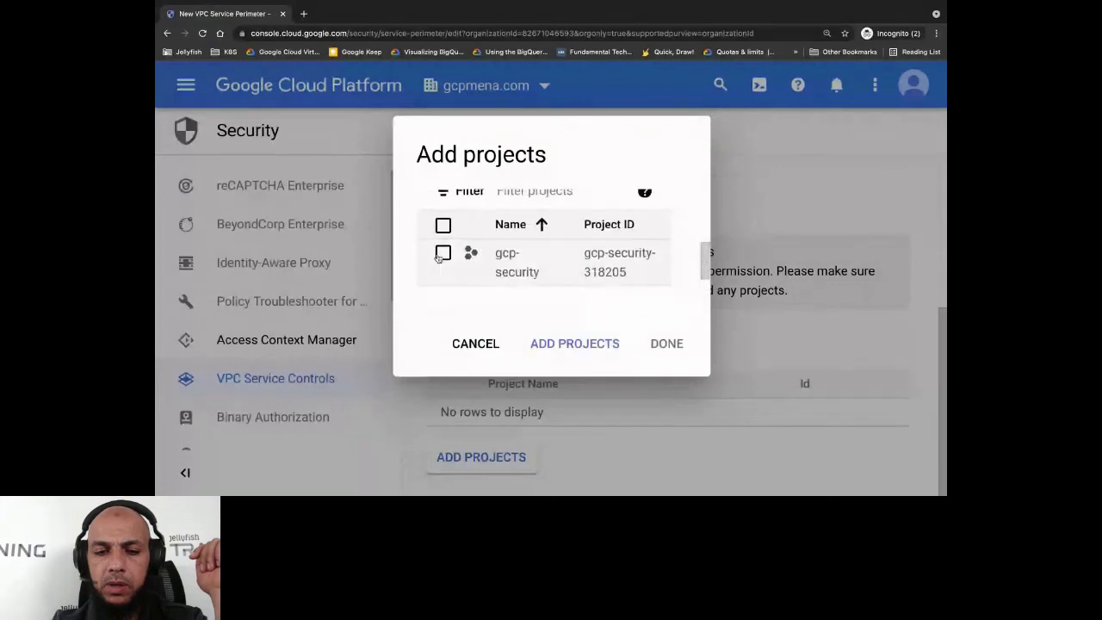
{"action": "left_click", "coordinate": [443, 254]}
{"action": "left_click", "coordinate": [574, 342]}
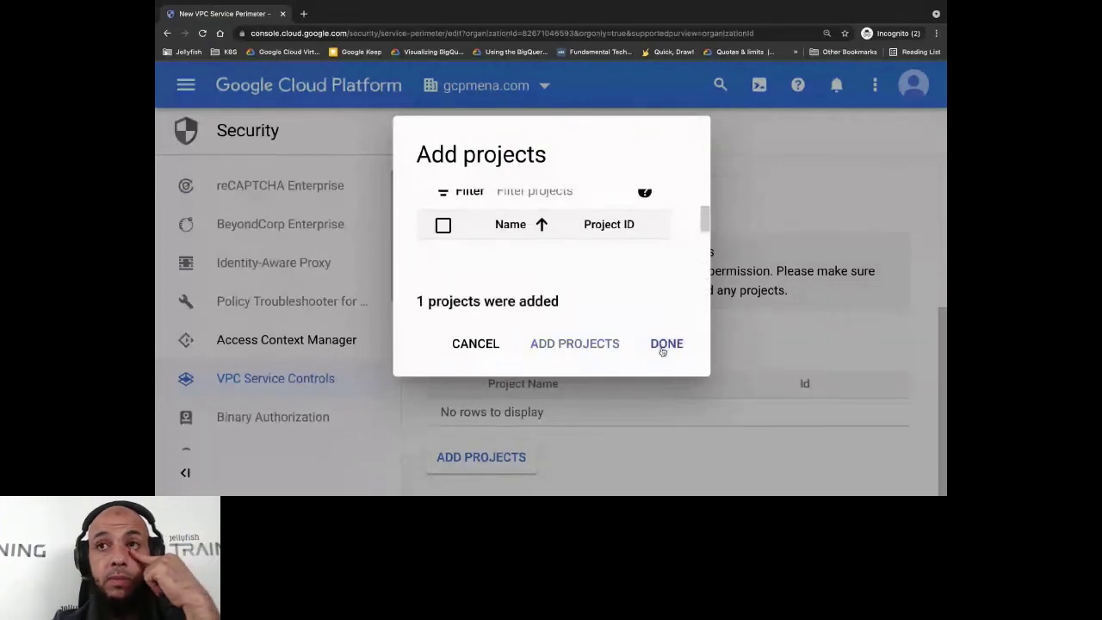
{"action": "left_click", "coordinate": [665, 344]}
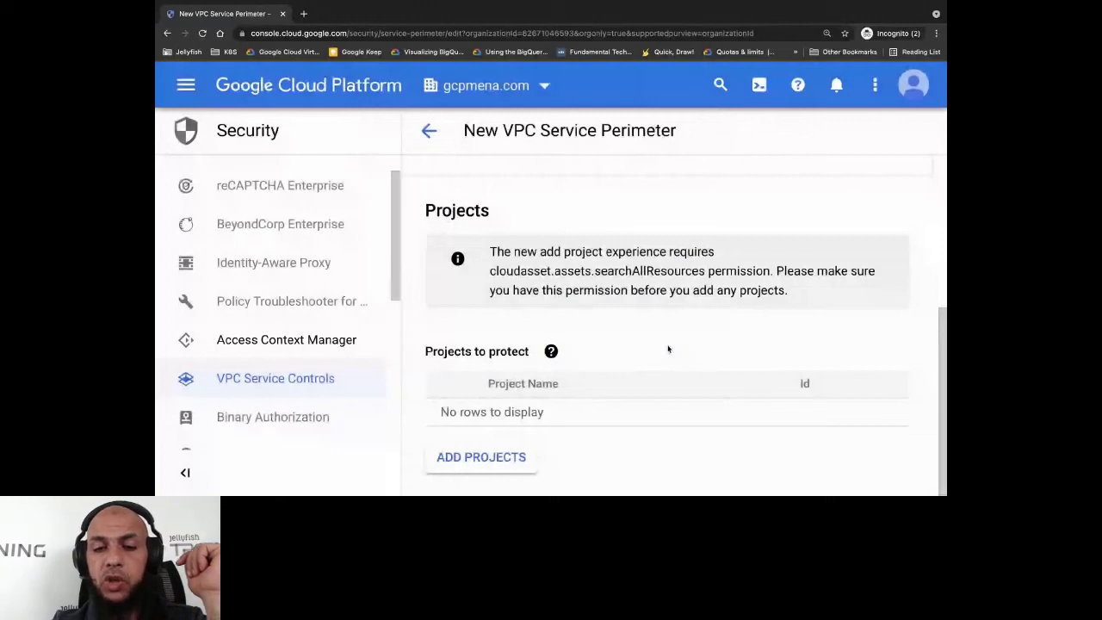
Add the Google Cloud Storage API to the perimeter's restricted services.
{"action": "scroll", "coordinate": [668, 348], "scroll_direction": "up", "scroll_amount": 5}
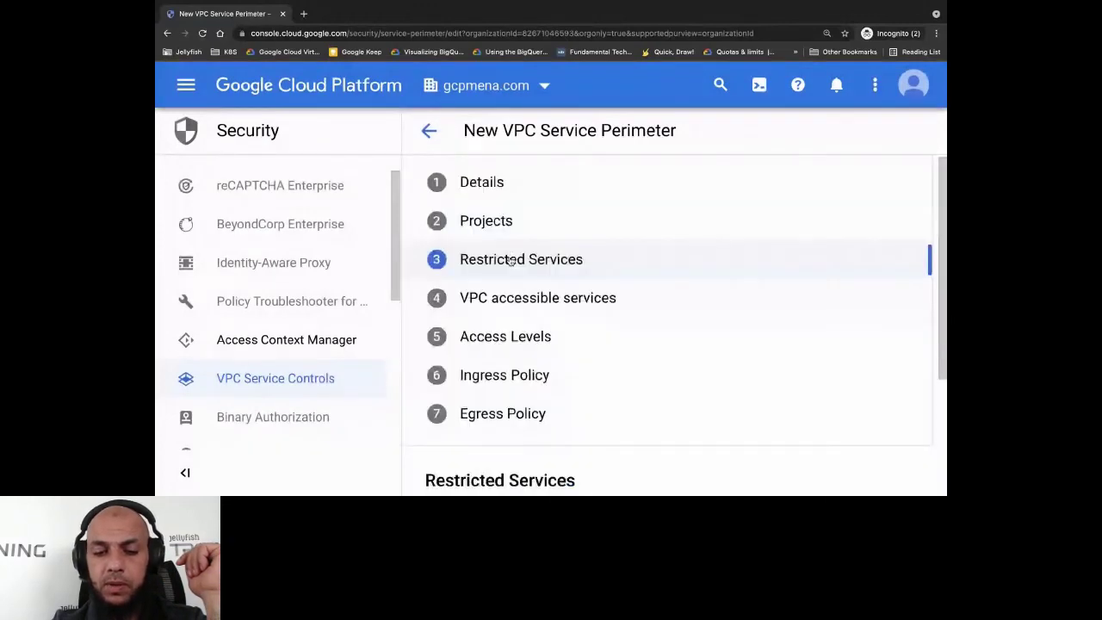
{"action": "left_click", "coordinate": [510, 261]}
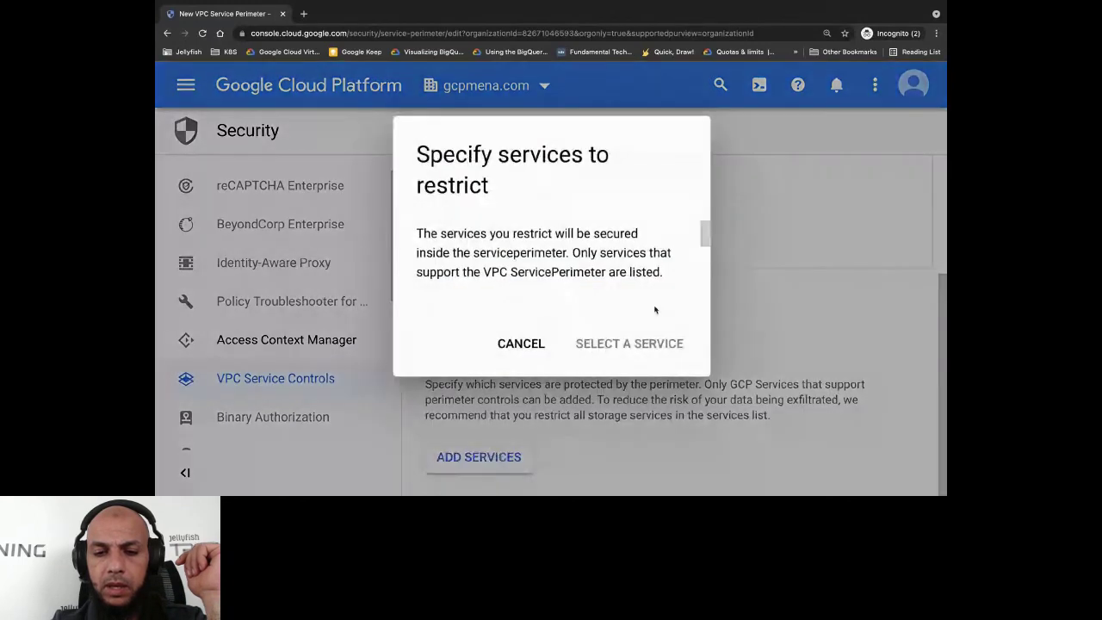
{"action": "scroll", "coordinate": [655, 310], "scroll_direction": "down", "scroll_amount": 2}
{"action": "scroll", "coordinate": [534, 303], "scroll_direction": "up", "scroll_amount": 2}
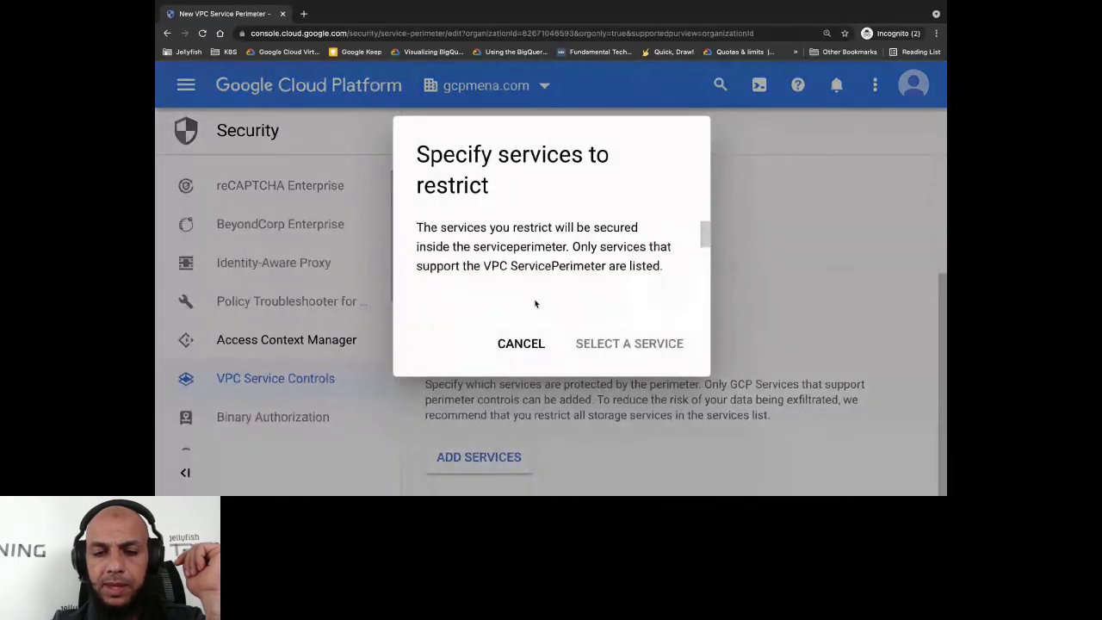
{"action": "scroll", "coordinate": [539, 287], "scroll_direction": "down", "scroll_amount": 3}
{"action": "left_click", "coordinate": [553, 236]}
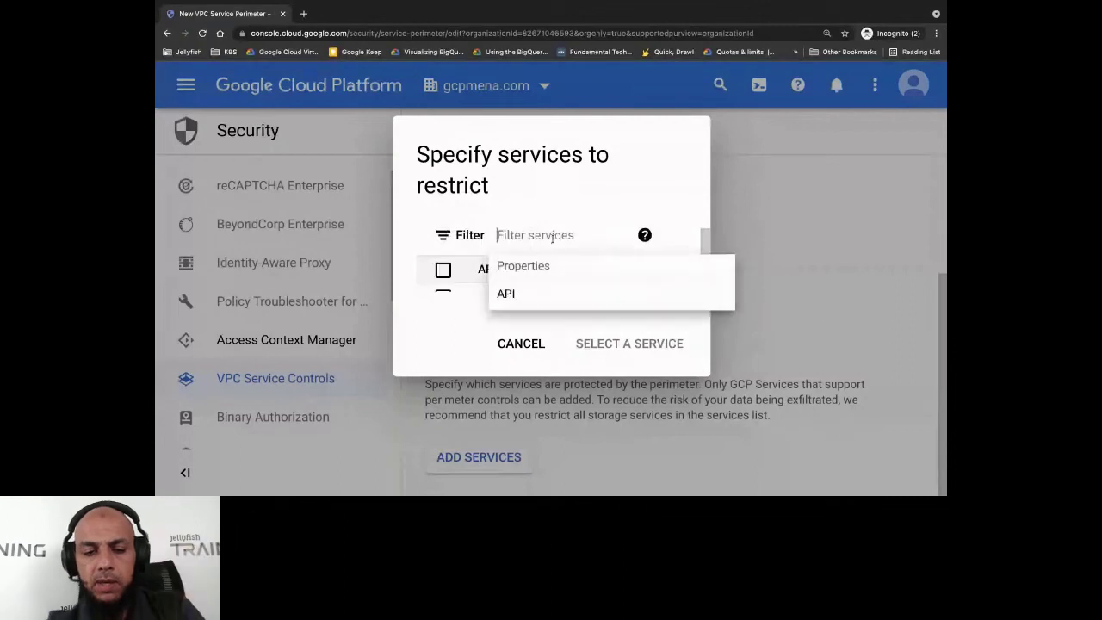
{"action": "type", "text": "Cloud"}
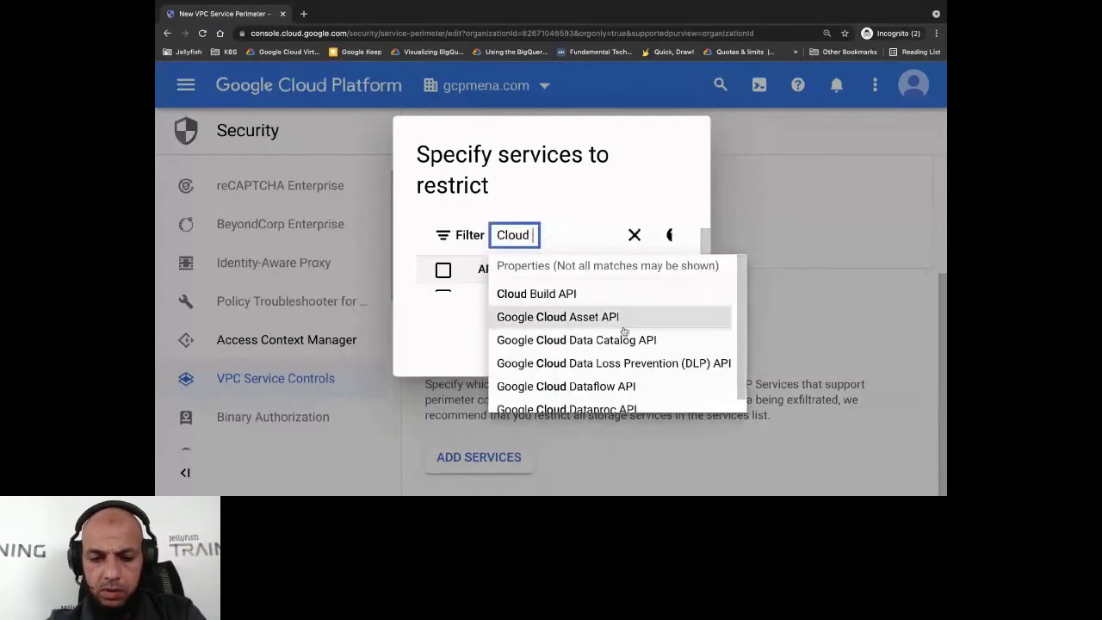
{"action": "scroll", "coordinate": [622, 324], "scroll_direction": "down", "scroll_amount": 1}
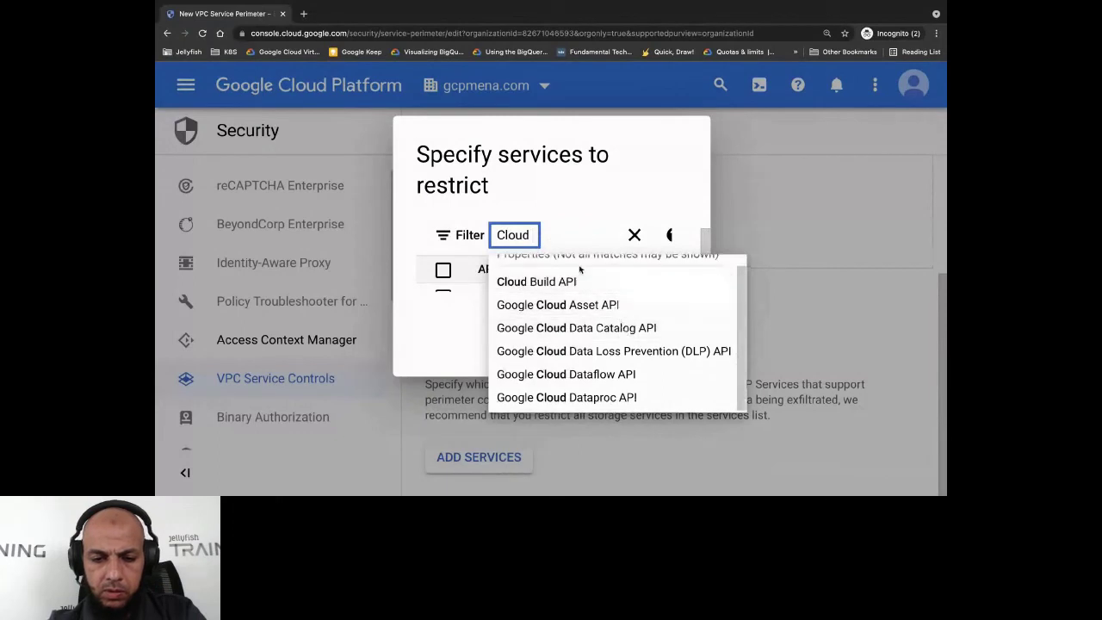
{"action": "type", "text": "sto"}
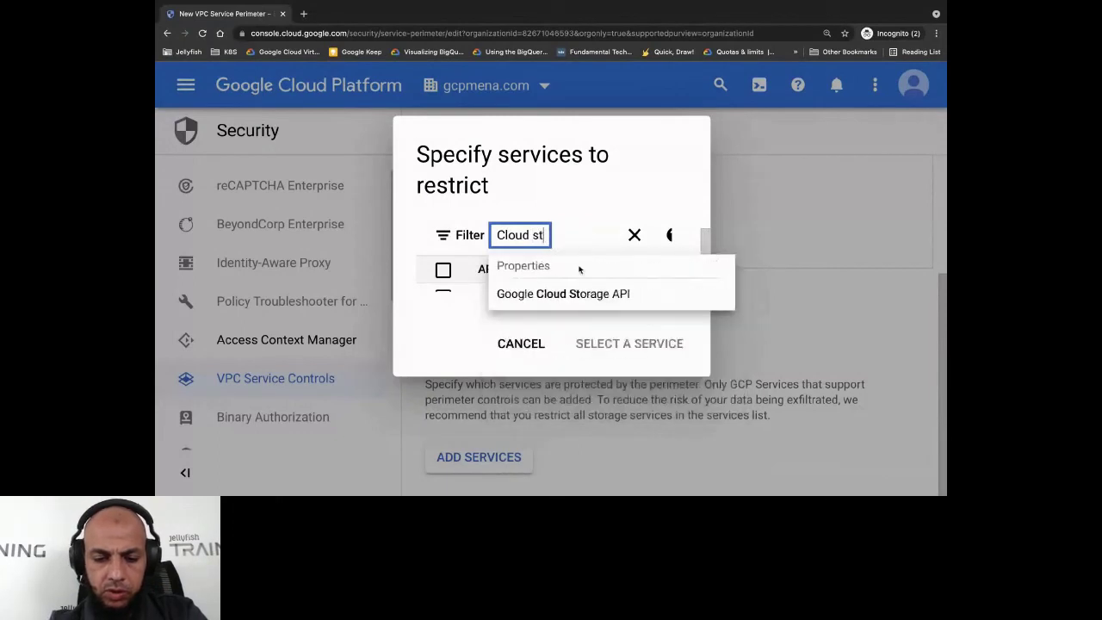
{"action": "left_click", "coordinate": [574, 293]}
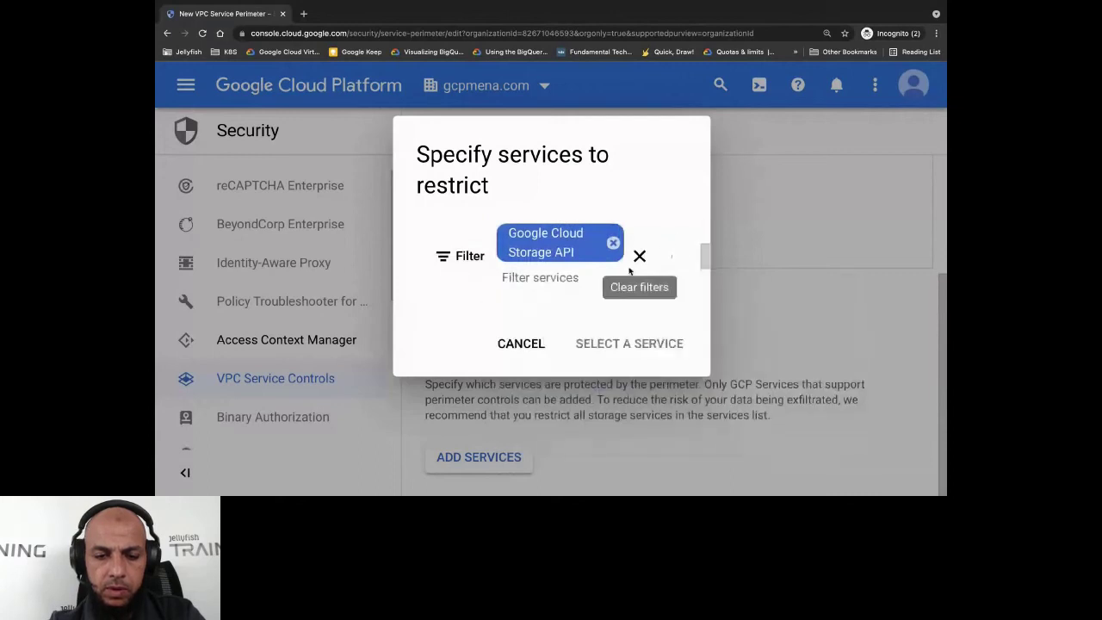
{"action": "left_click", "coordinate": [444, 258]}
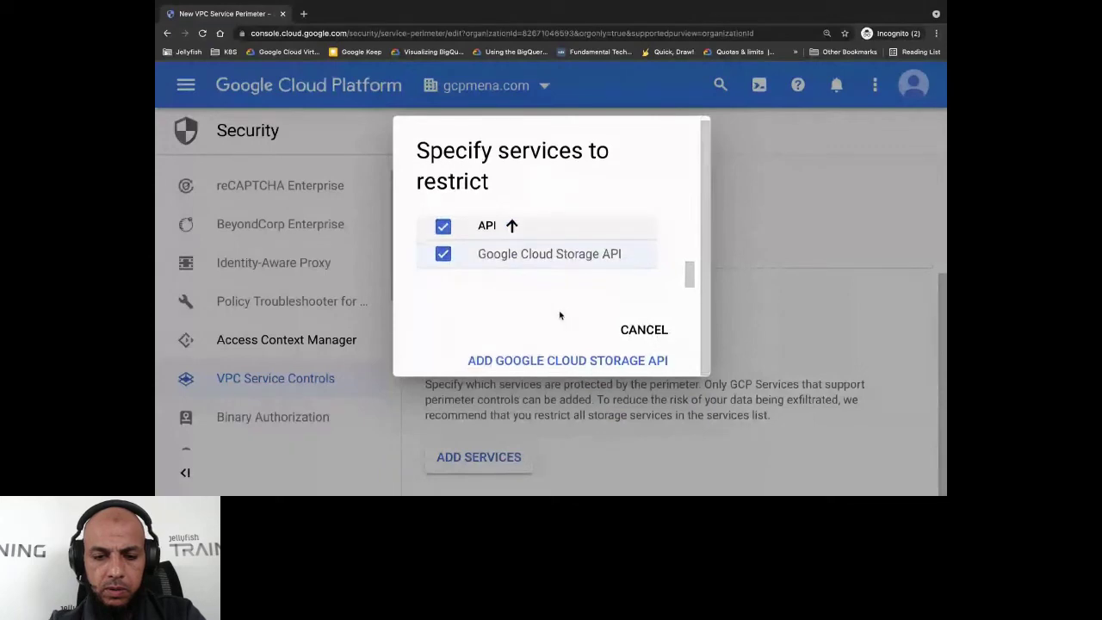
{"action": "left_click", "coordinate": [544, 361]}
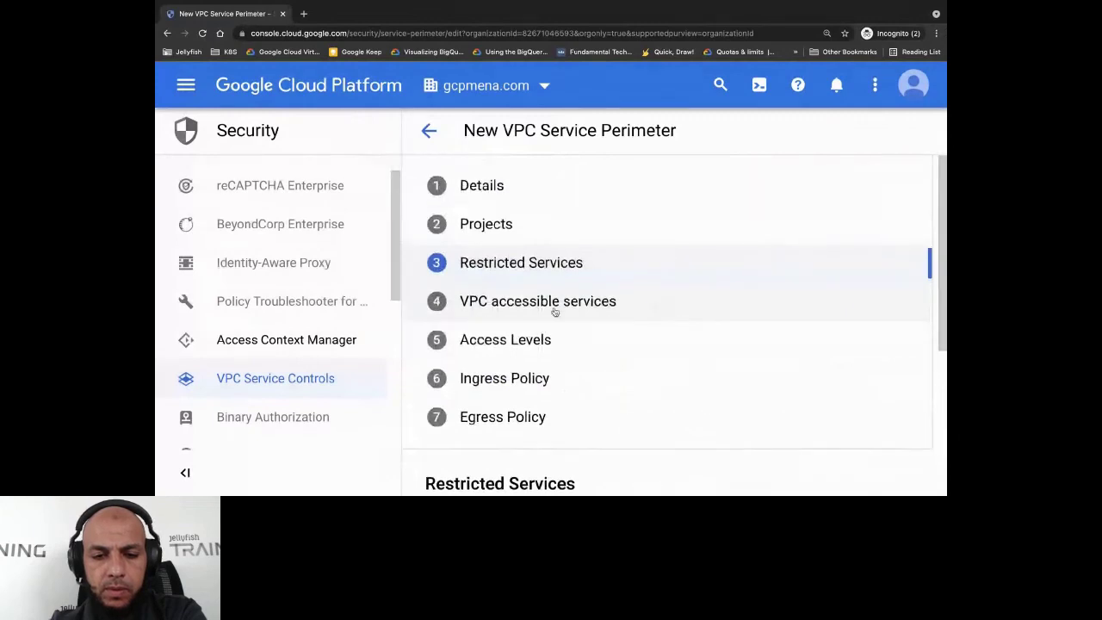
Review the perimeter's VPC accessible services options, leaving All services selected.
{"action": "left_click", "coordinate": [555, 311]}
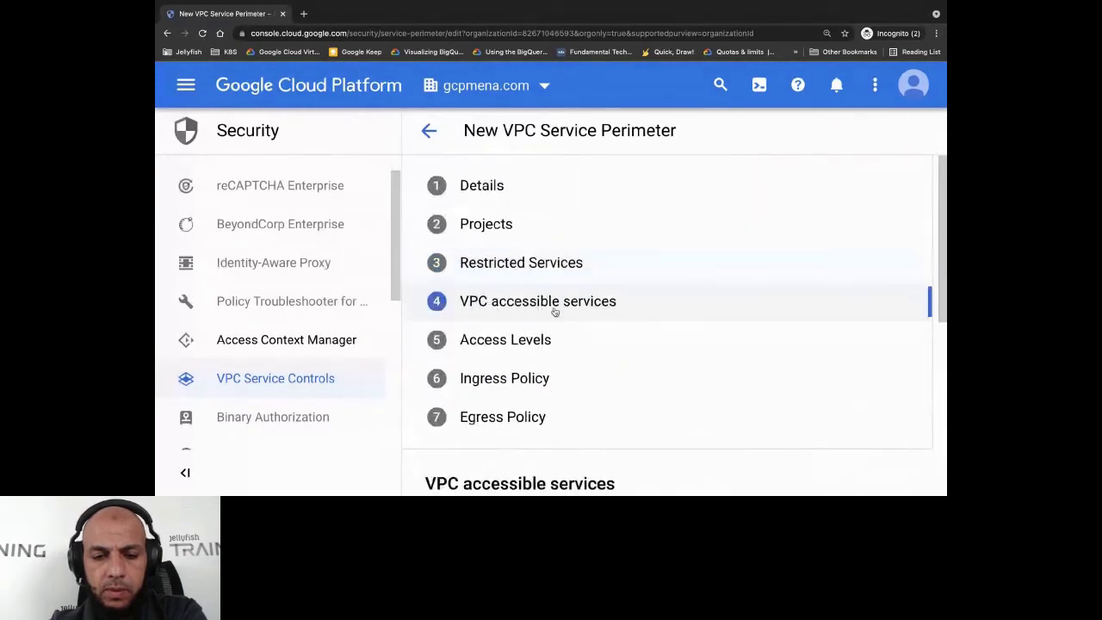
{"action": "scroll", "coordinate": [555, 311], "scroll_direction": "down", "scroll_amount": 5}
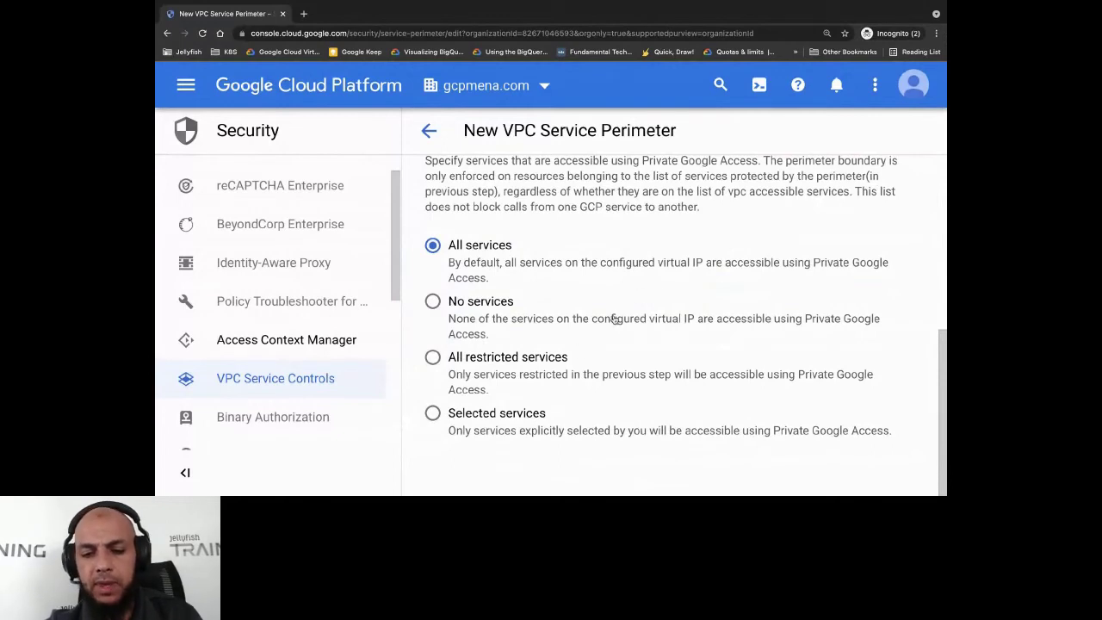
{"action": "scroll", "coordinate": [611, 315], "scroll_direction": "up", "scroll_amount": 4}
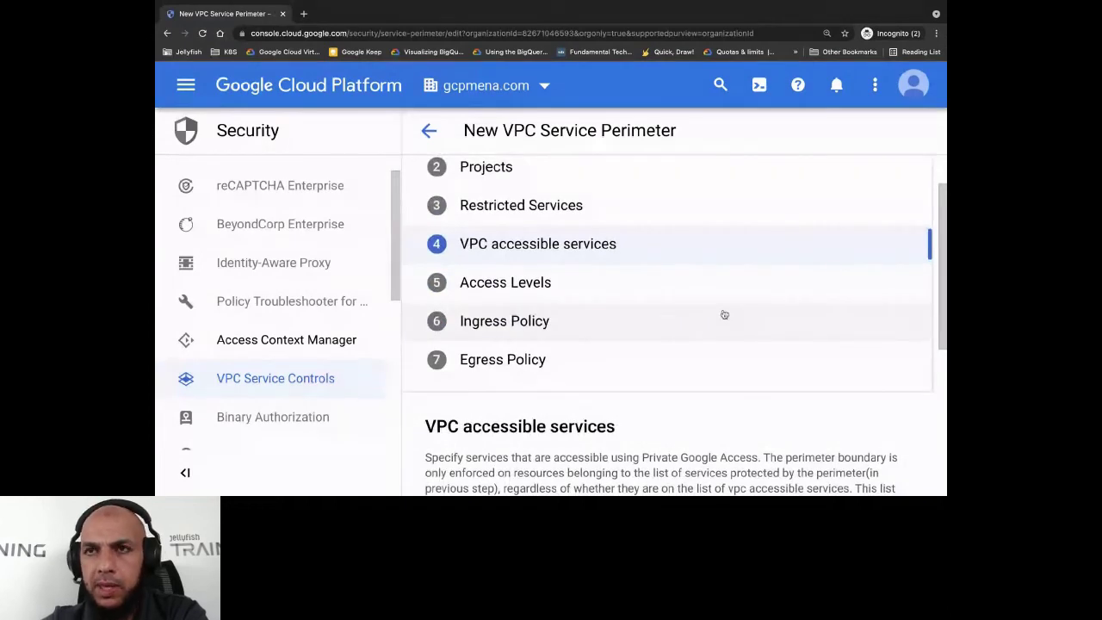
{"action": "scroll", "coordinate": [724, 314], "scroll_direction": "down", "scroll_amount": 1}
{"action": "scroll", "coordinate": [724, 314], "scroll_direction": "up", "scroll_amount": 2}
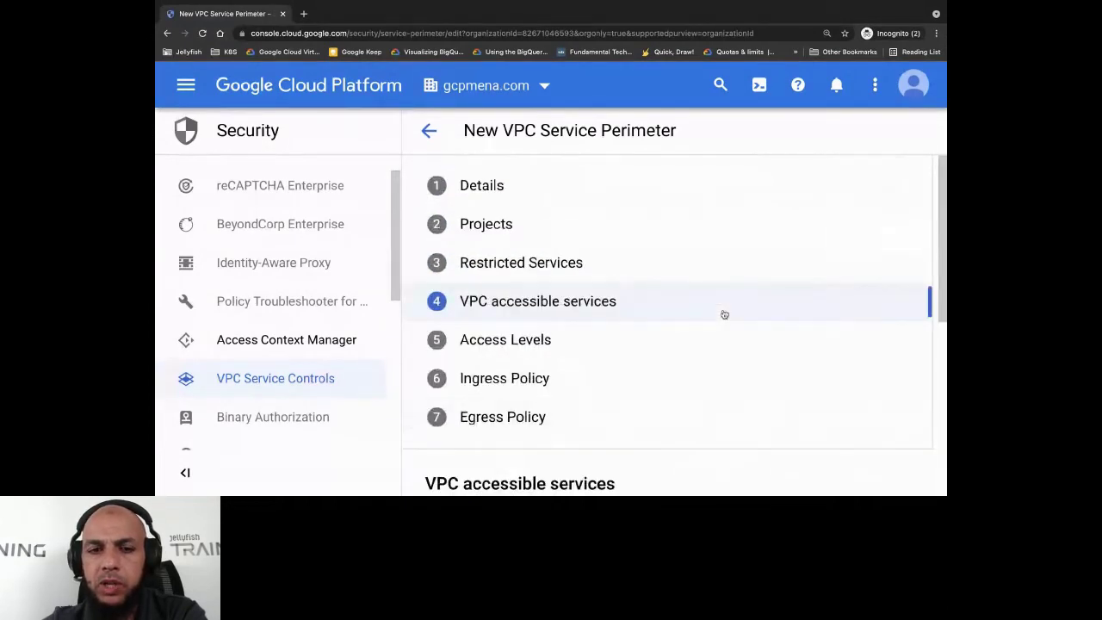
{"action": "left_click", "coordinate": [724, 314]}
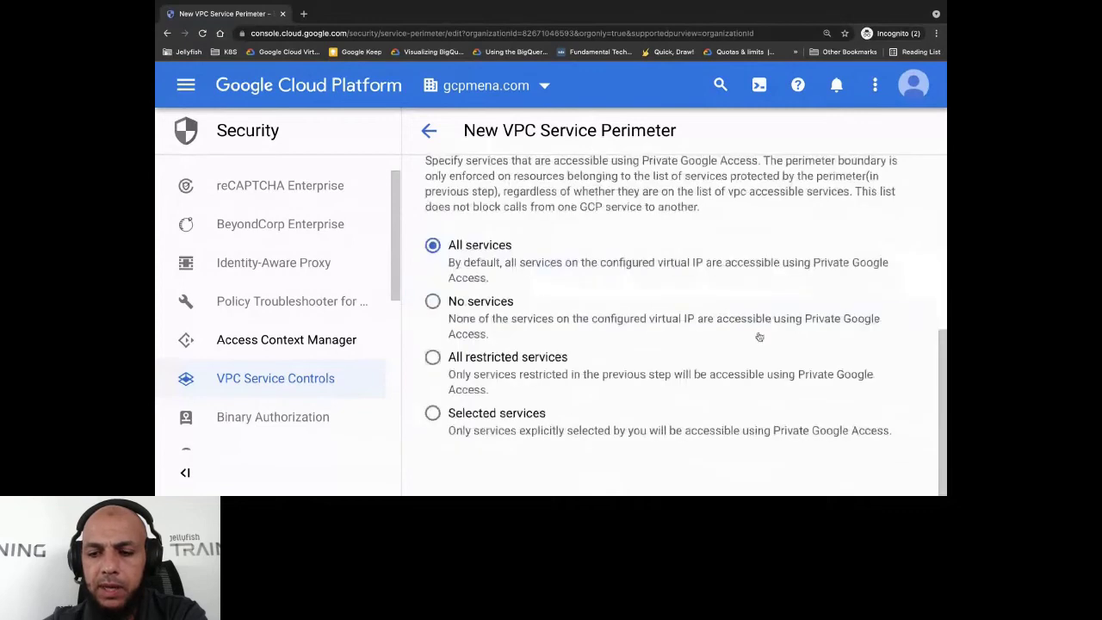
Reduce the browser zoom to 150% and create the devfestdemo perimeter.
{"action": "left_click", "coordinate": [936, 33]}
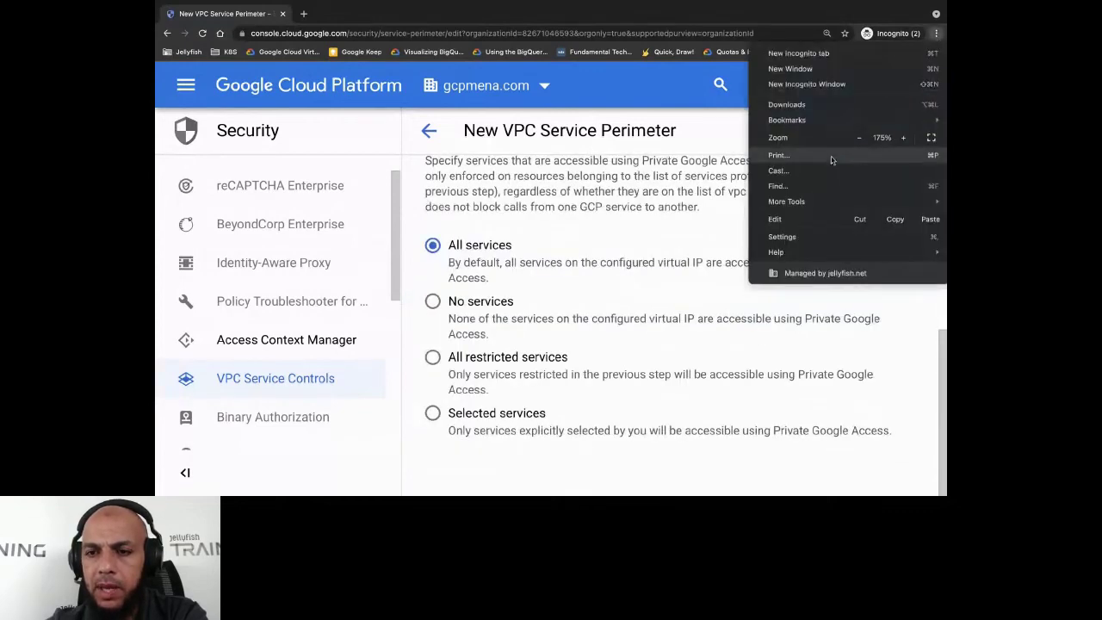
{"action": "left_click", "coordinate": [858, 137]}
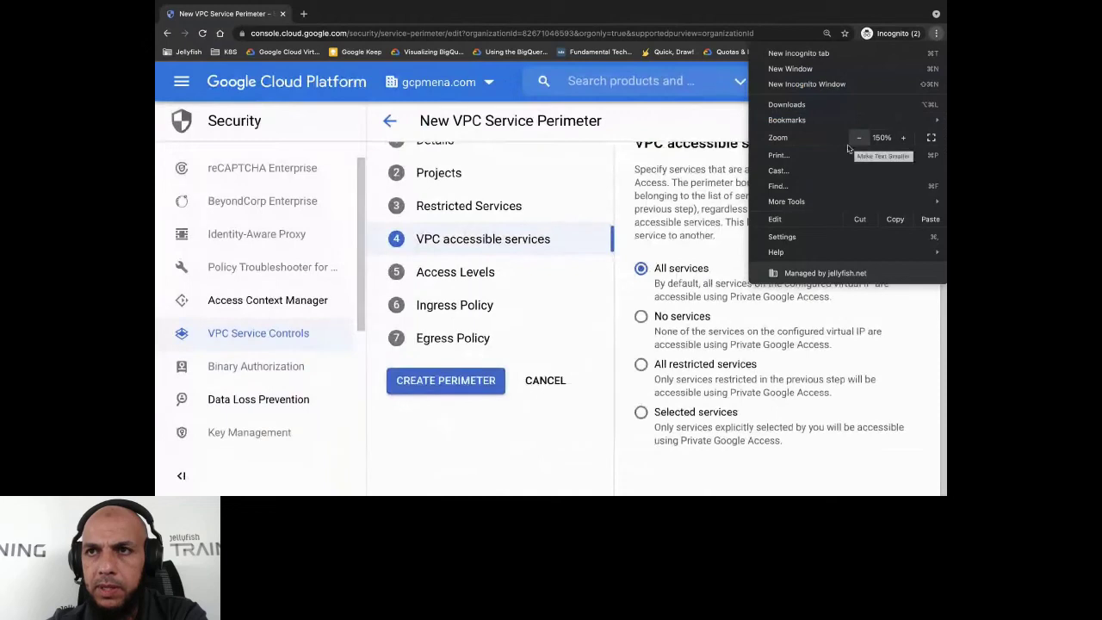
{"action": "left_click", "coordinate": [457, 384]}
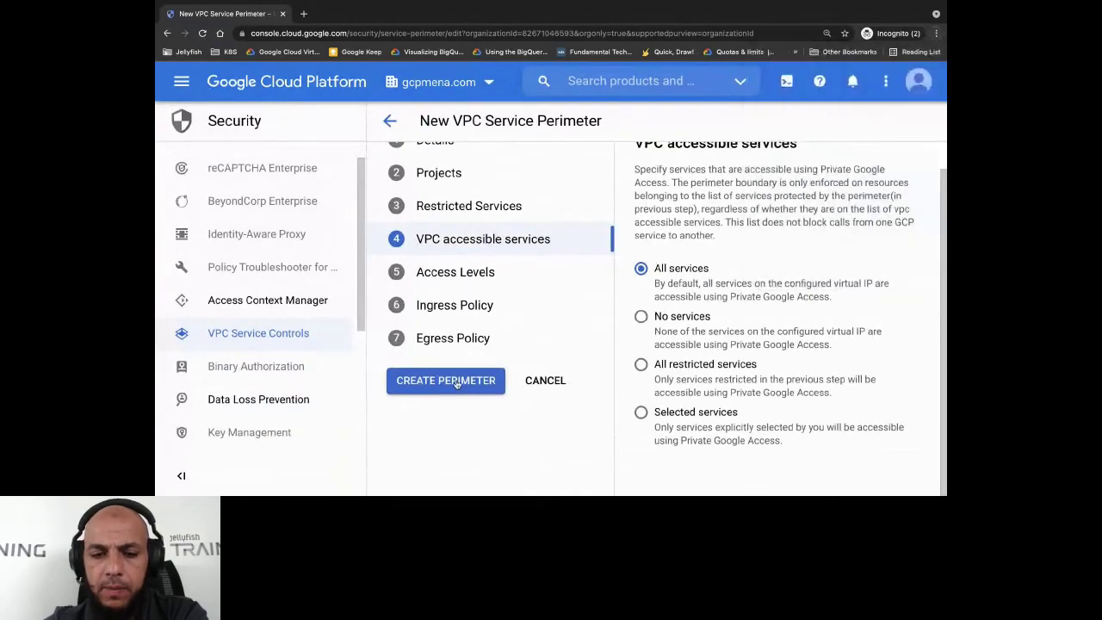
{"action": "left_click", "coordinate": [457, 384]}
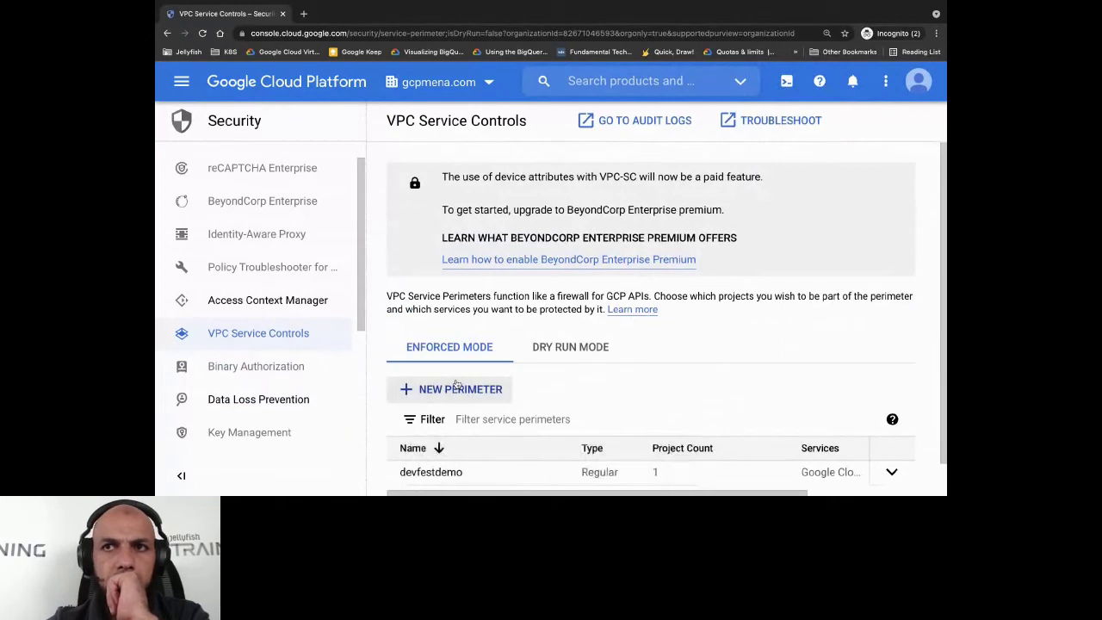
Open the Cloud Storage browser for the gcp-security project and check its bucket list.
{"action": "left_click", "coordinate": [179, 84]}
{"action": "mouse_move", "coordinate": [265, 322]}
{"action": "left_click", "coordinate": [410, 335]}
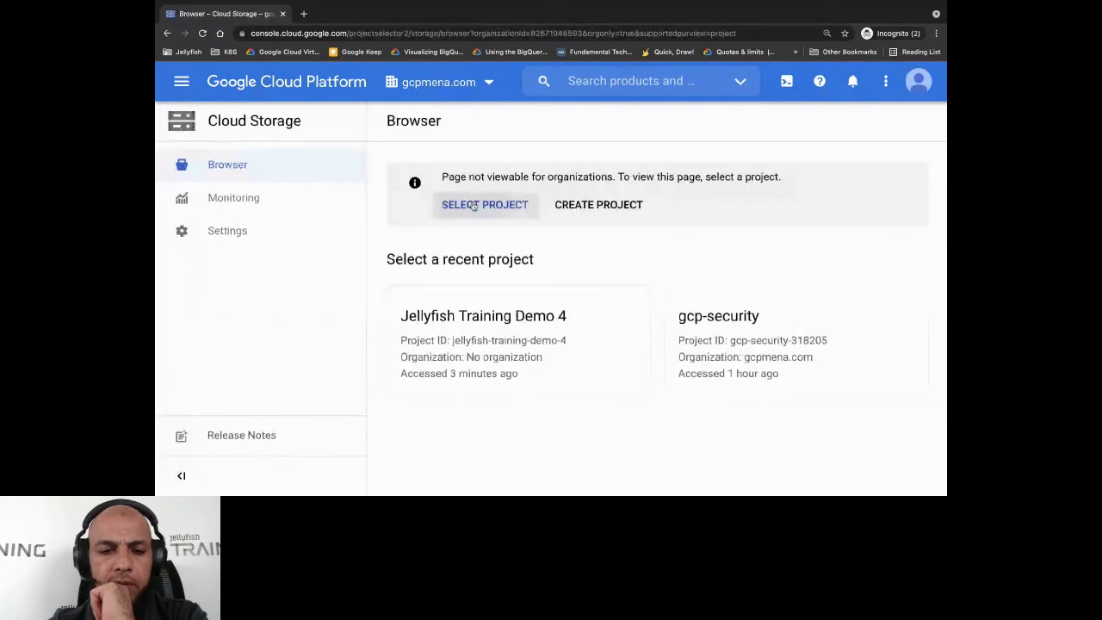
{"action": "left_click", "coordinate": [785, 379]}
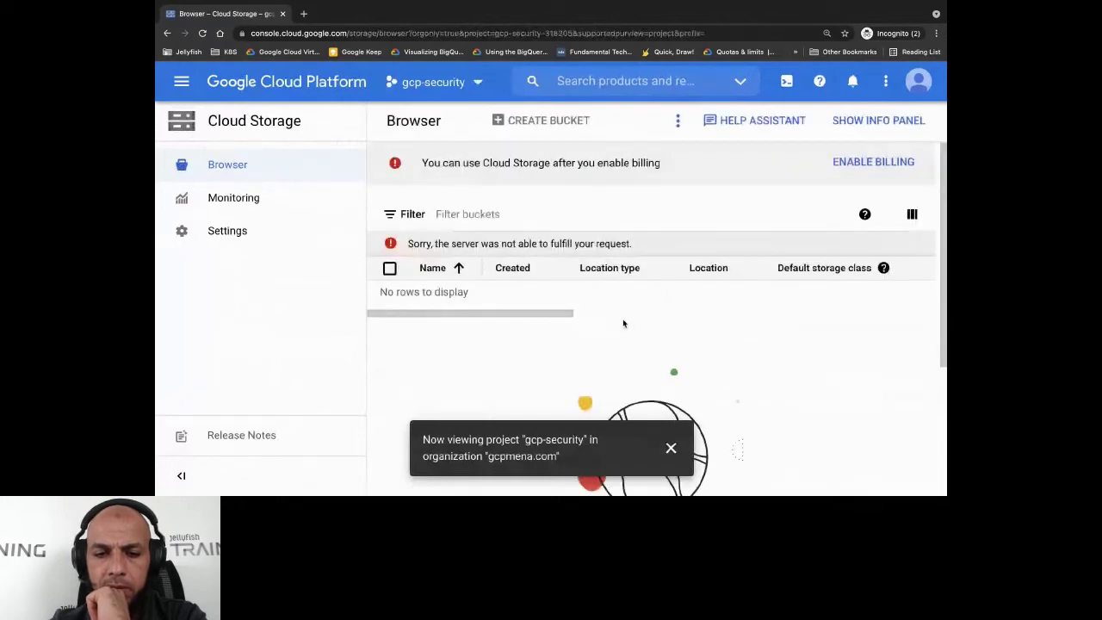
{"action": "scroll", "coordinate": [603, 317], "scroll_direction": "down", "scroll_amount": 2}
{"action": "scroll", "coordinate": [544, 314], "scroll_direction": "up", "scroll_amount": 2}
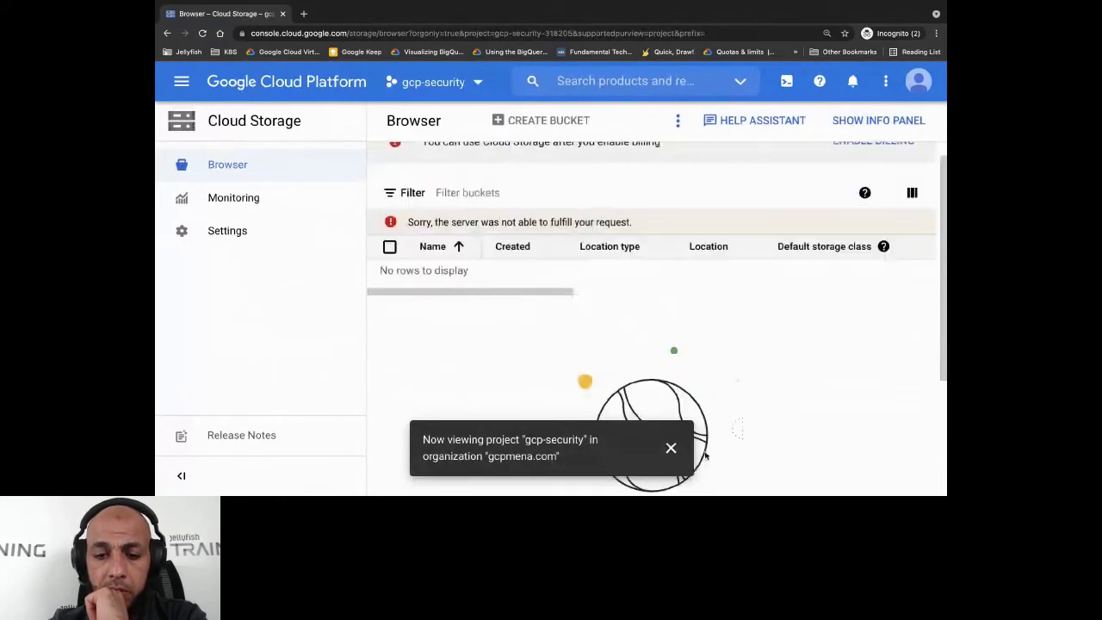
{"action": "left_click", "coordinate": [671, 447]}
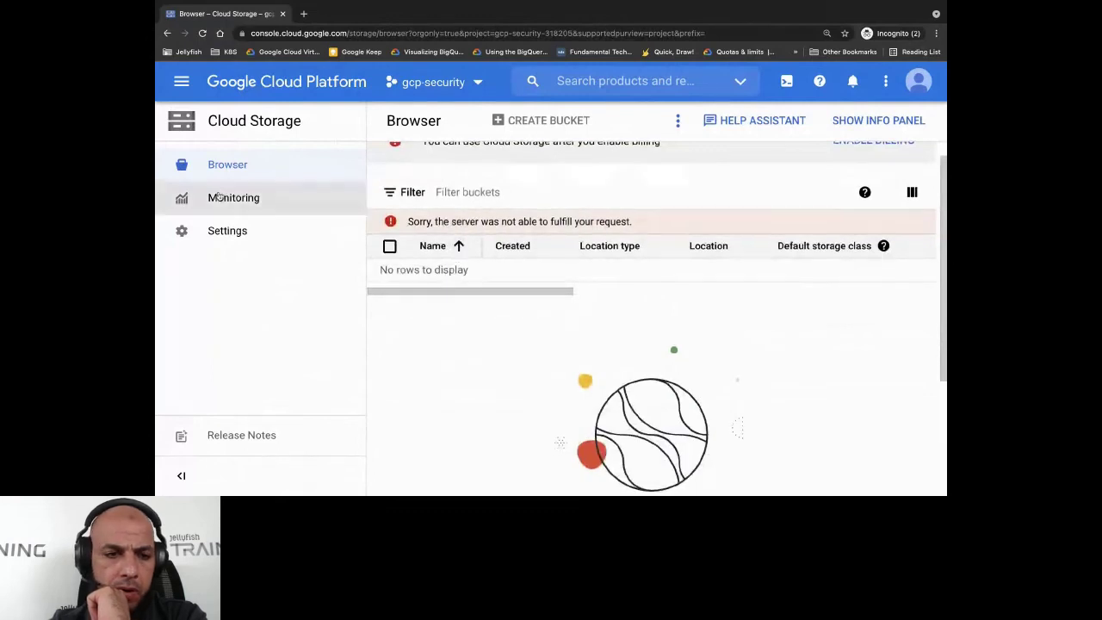
{"action": "left_click", "coordinate": [227, 166]}
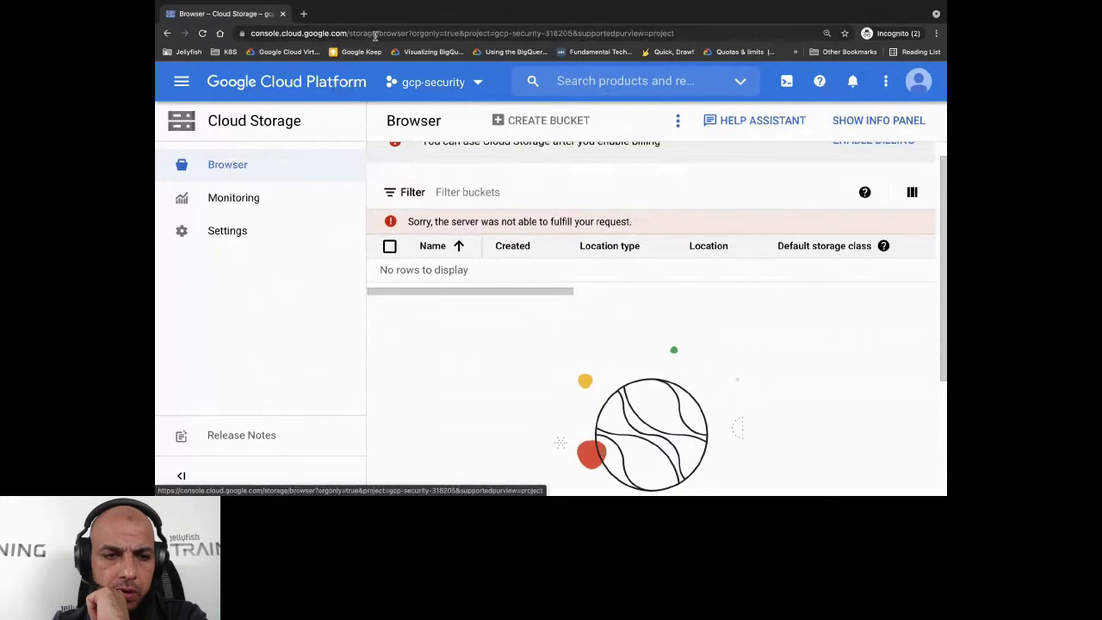
Open the Cloud Storage browser of the gcp-security project in an additional browser tab.
{"action": "left_click", "coordinate": [178, 86]}
{"action": "mouse_move", "coordinate": [325, 320]}
{"action": "right_click", "coordinate": [410, 334]}
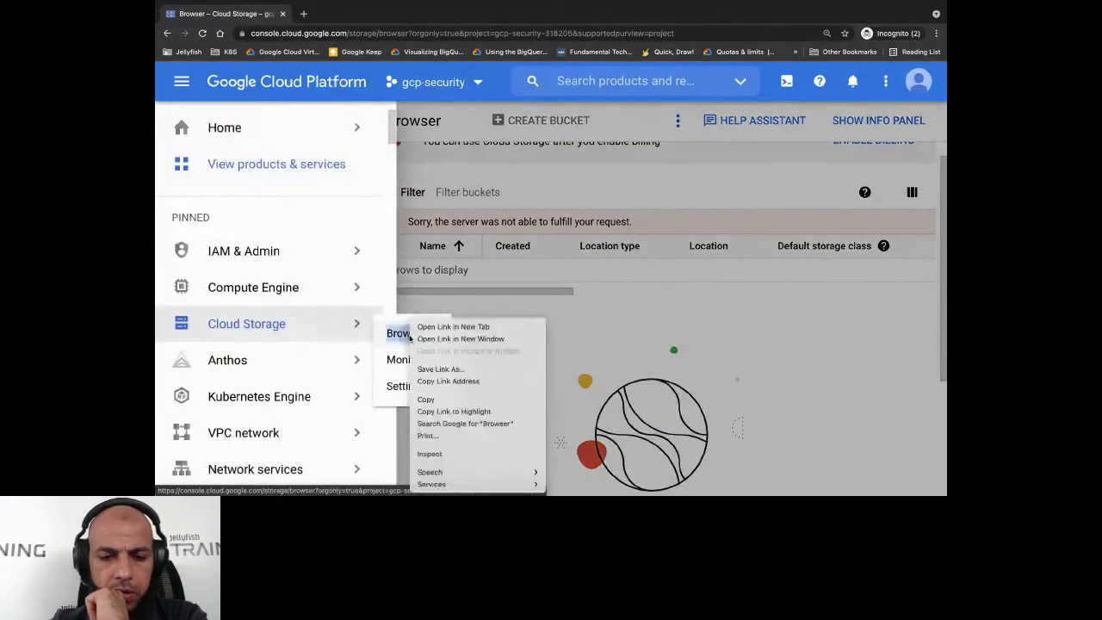
{"action": "left_click", "coordinate": [451, 328]}
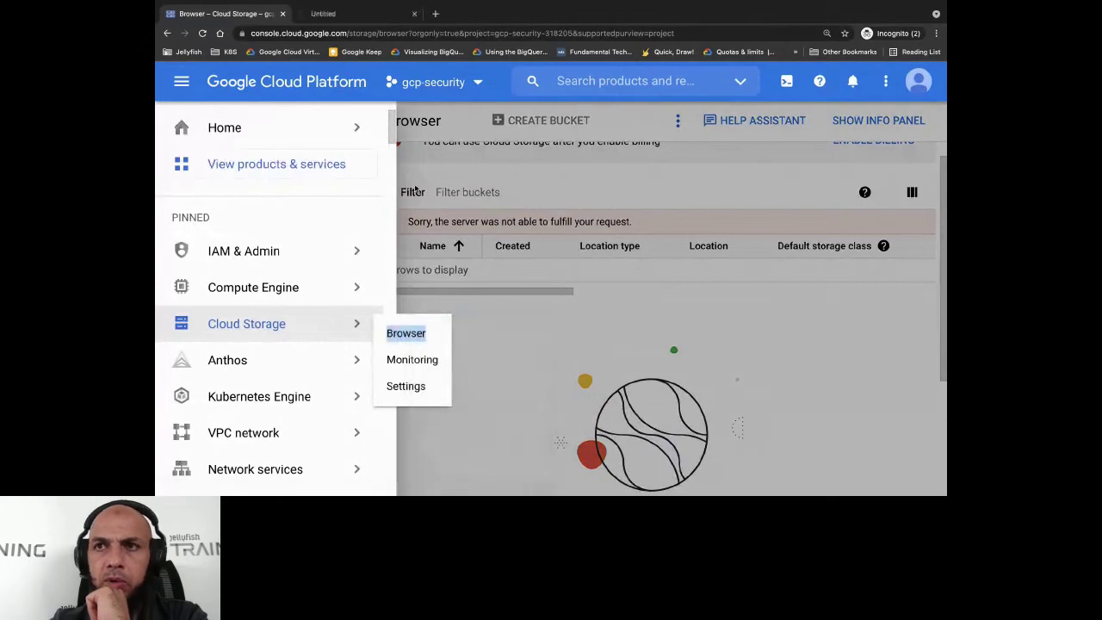
{"action": "left_click", "coordinate": [396, 334]}
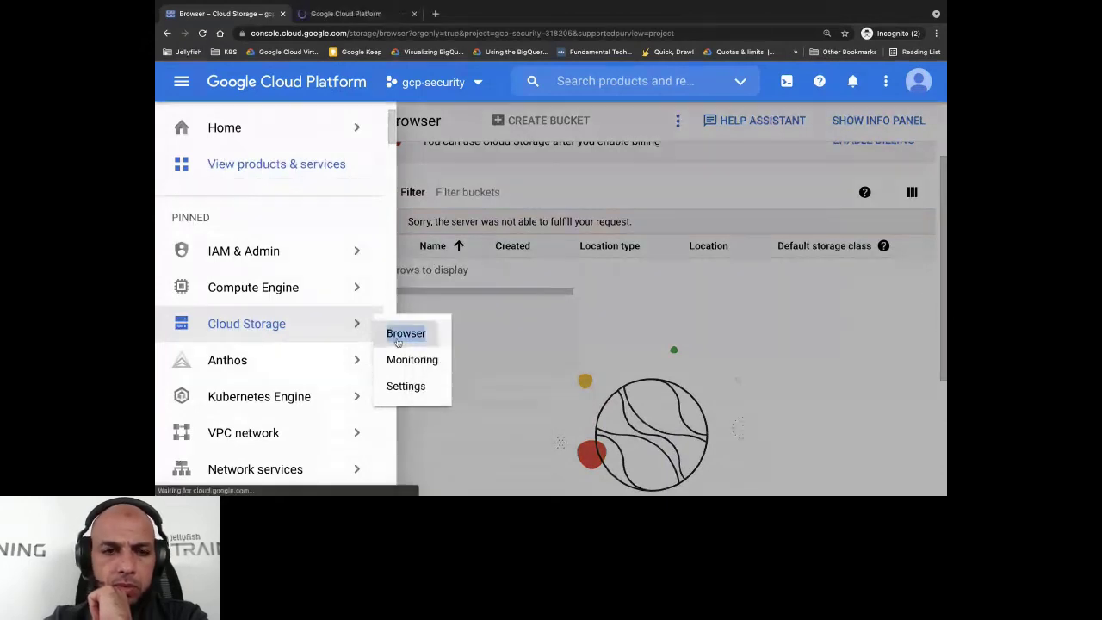
{"action": "key", "text": "ctrl+Tab"}
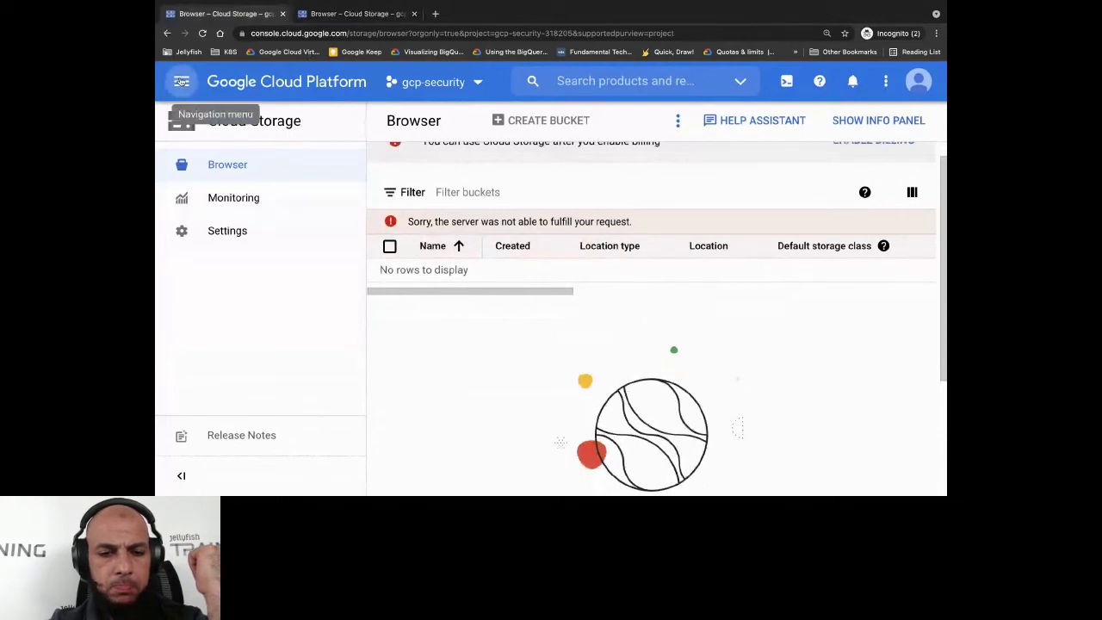
Open Access Context Manager for the gcpmena.com organization.
{"action": "left_click", "coordinate": [181, 81]}
{"action": "mouse_move", "coordinate": [229, 199]}
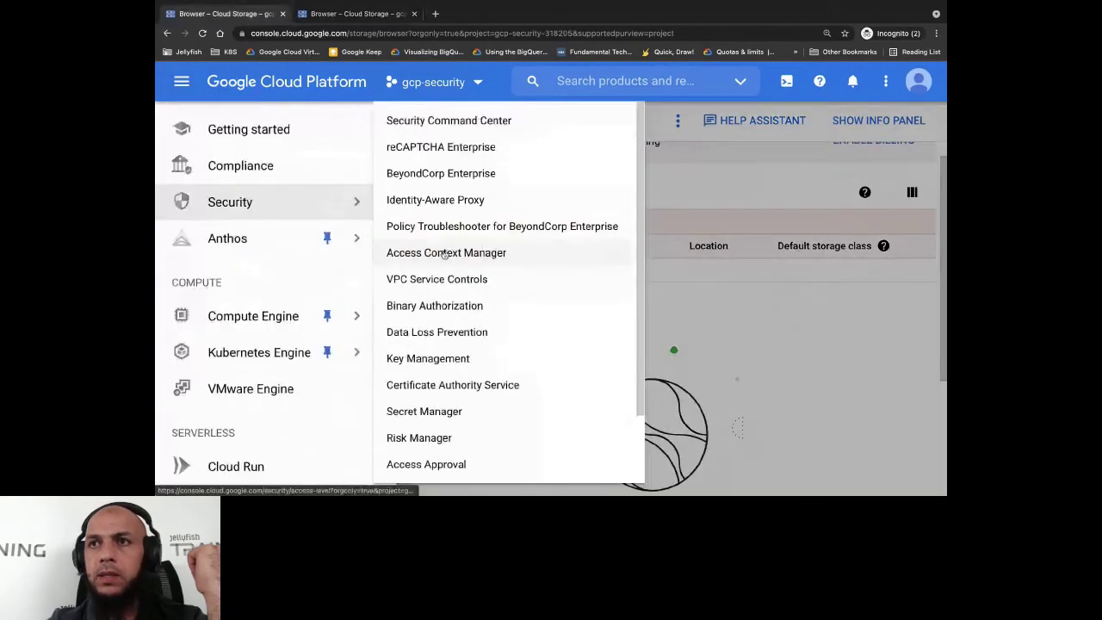
{"action": "left_click", "coordinate": [443, 253]}
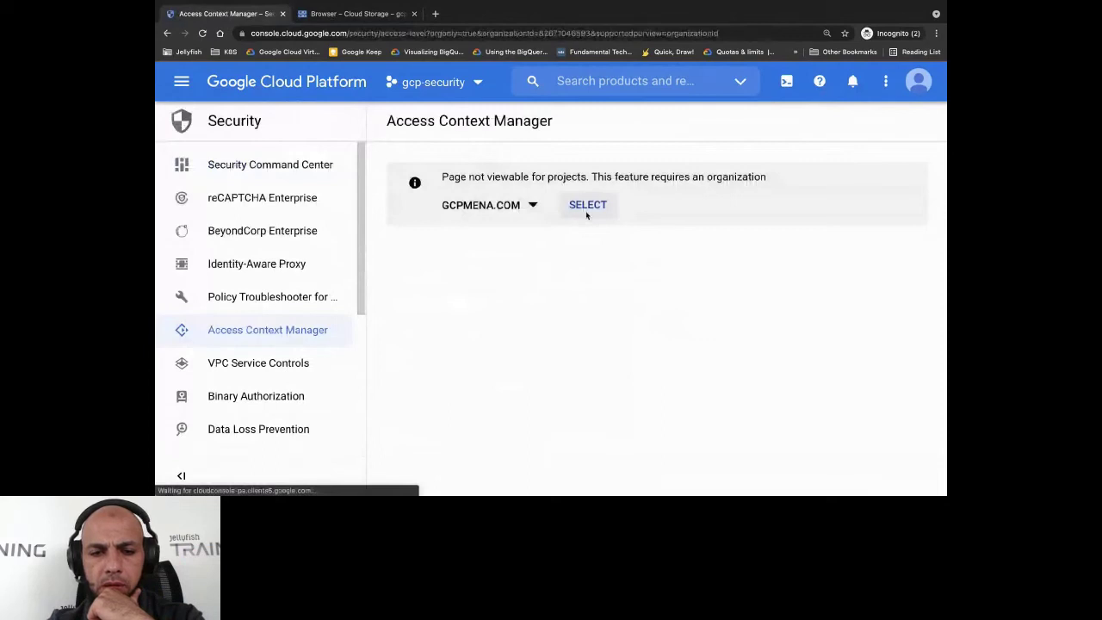
{"action": "left_click", "coordinate": [587, 212]}
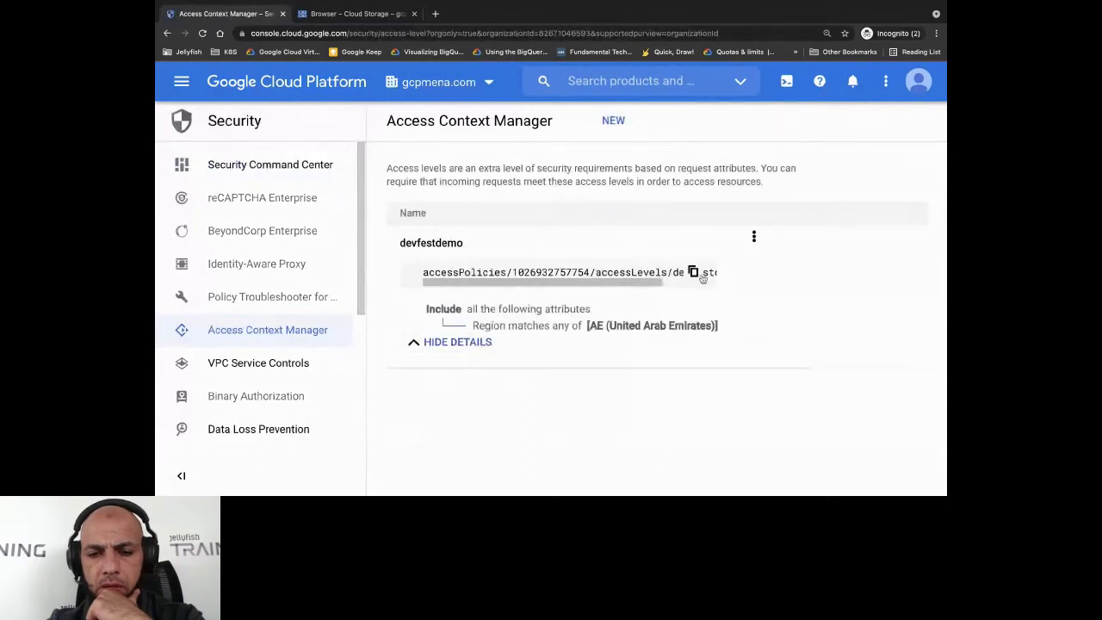
Open the devfestdemo access level for editing, review its conditions, and save it with United Arab Emirates as the allowed region.
{"action": "left_click", "coordinate": [755, 240]}
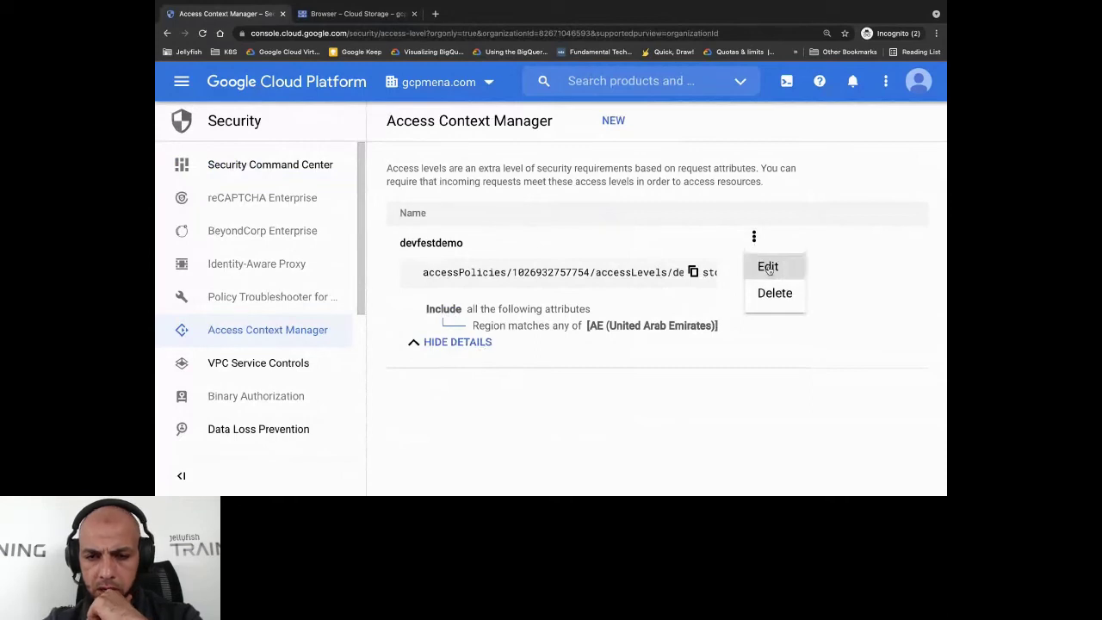
{"action": "left_click", "coordinate": [768, 267]}
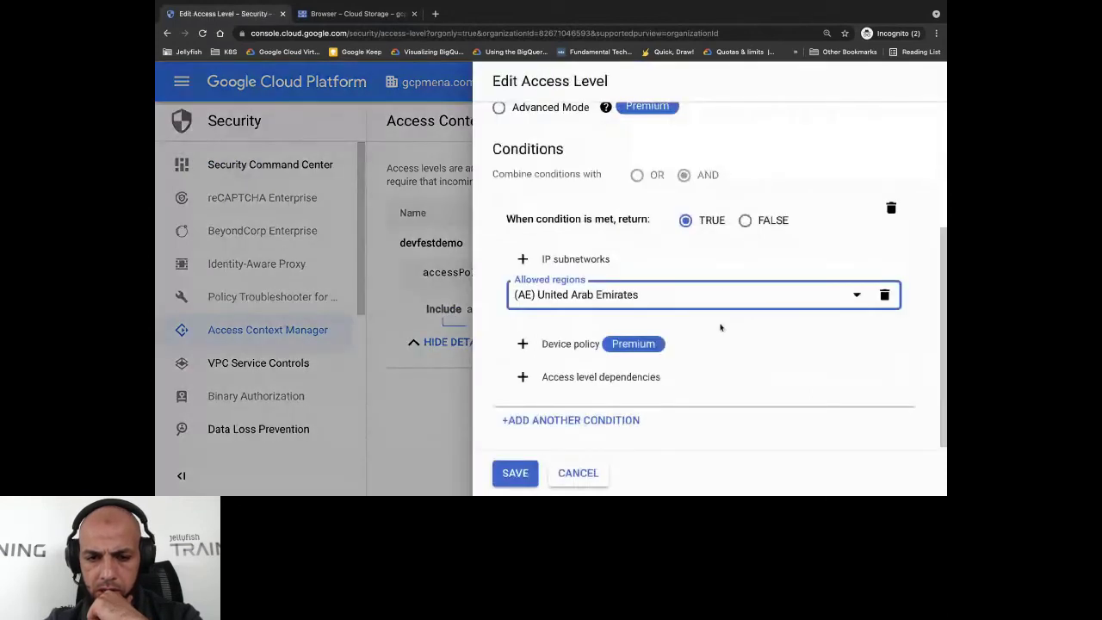
{"action": "scroll", "coordinate": [721, 327], "scroll_direction": "up", "scroll_amount": 3}
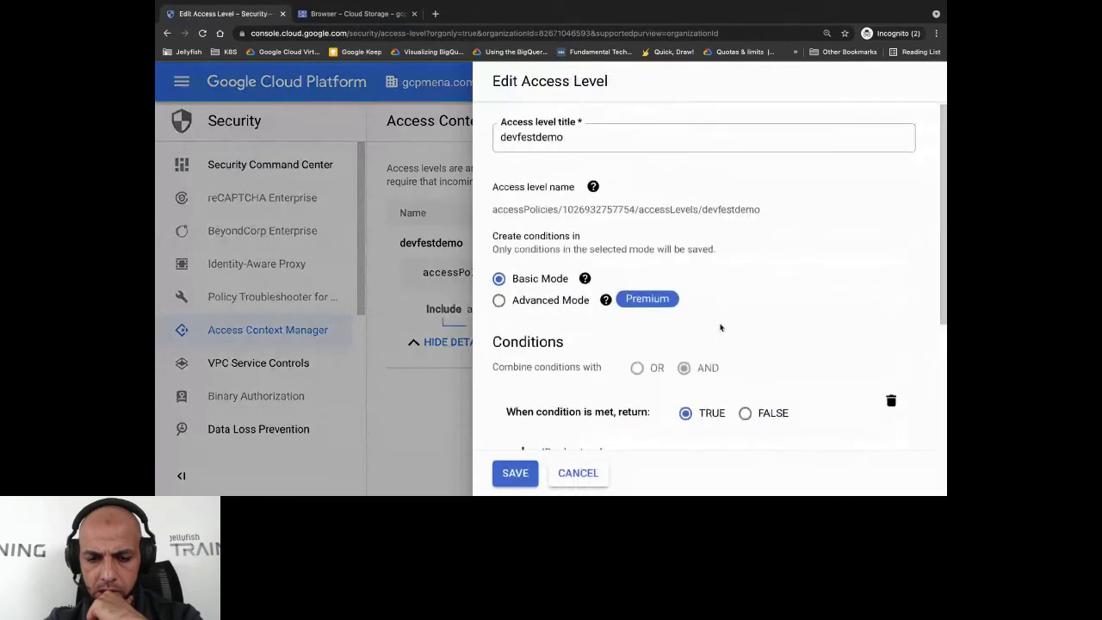
{"action": "scroll", "coordinate": [721, 327], "scroll_direction": "down", "scroll_amount": 3}
{"action": "left_click", "coordinate": [508, 472]}
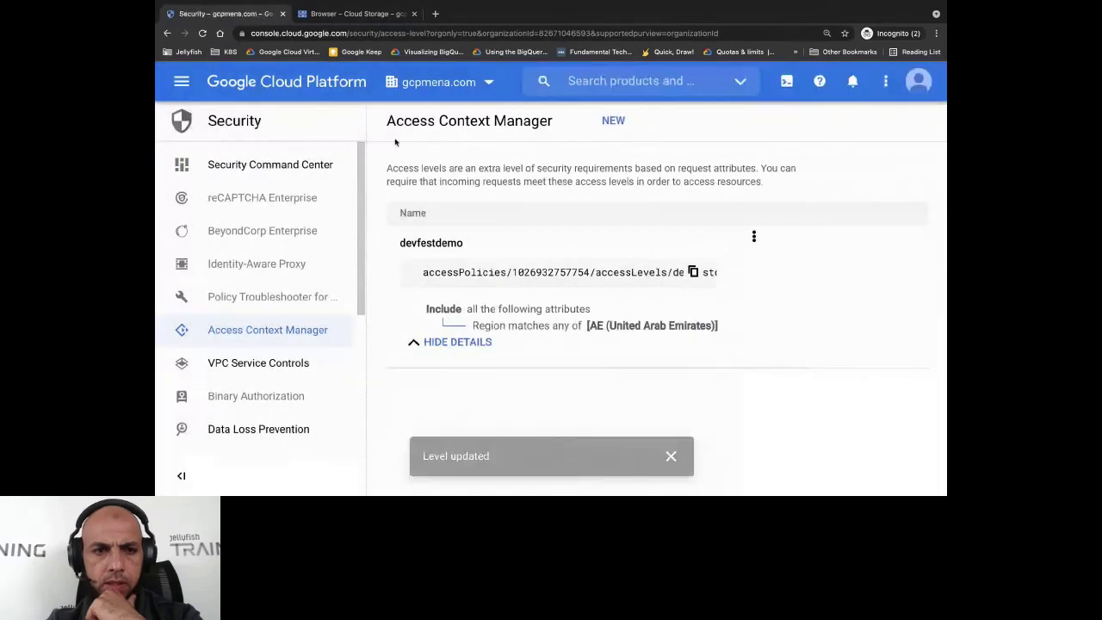
Reload the gcp-security Cloud Storage browser in the other browser tab to recheck bucket access.
{"action": "left_click", "coordinate": [348, 13]}
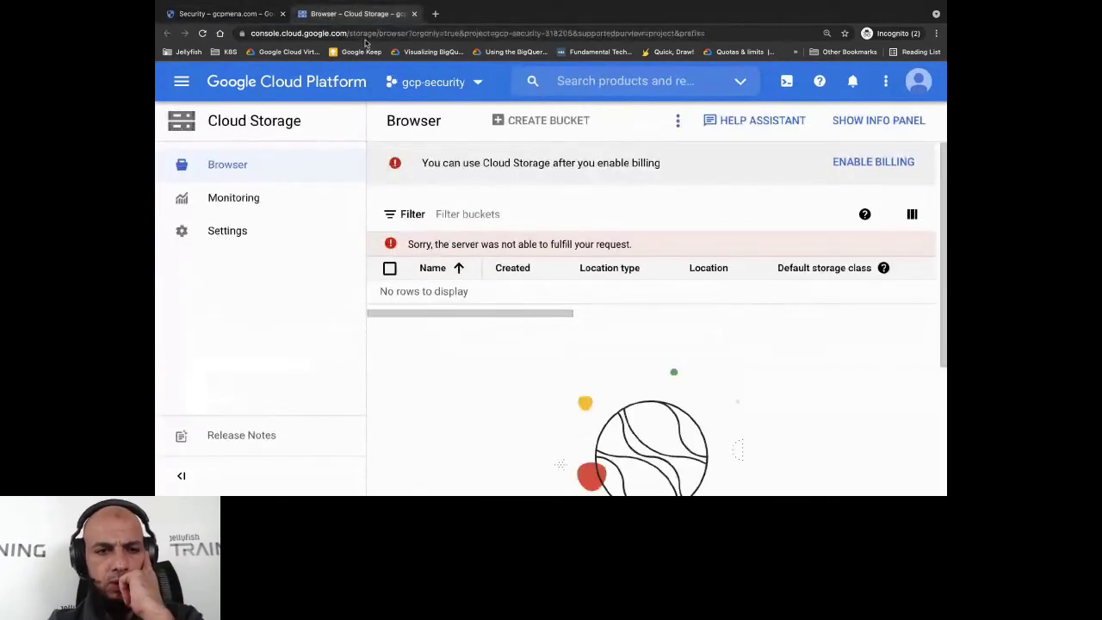
{"action": "left_click", "coordinate": [369, 33]}
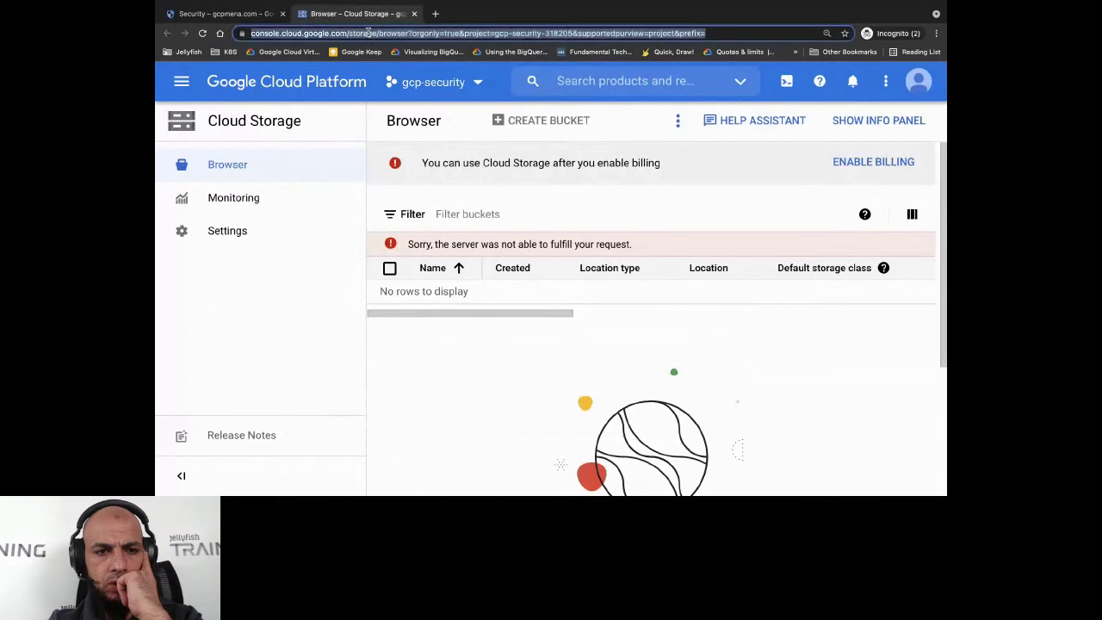
{"action": "key", "text": "Return"}
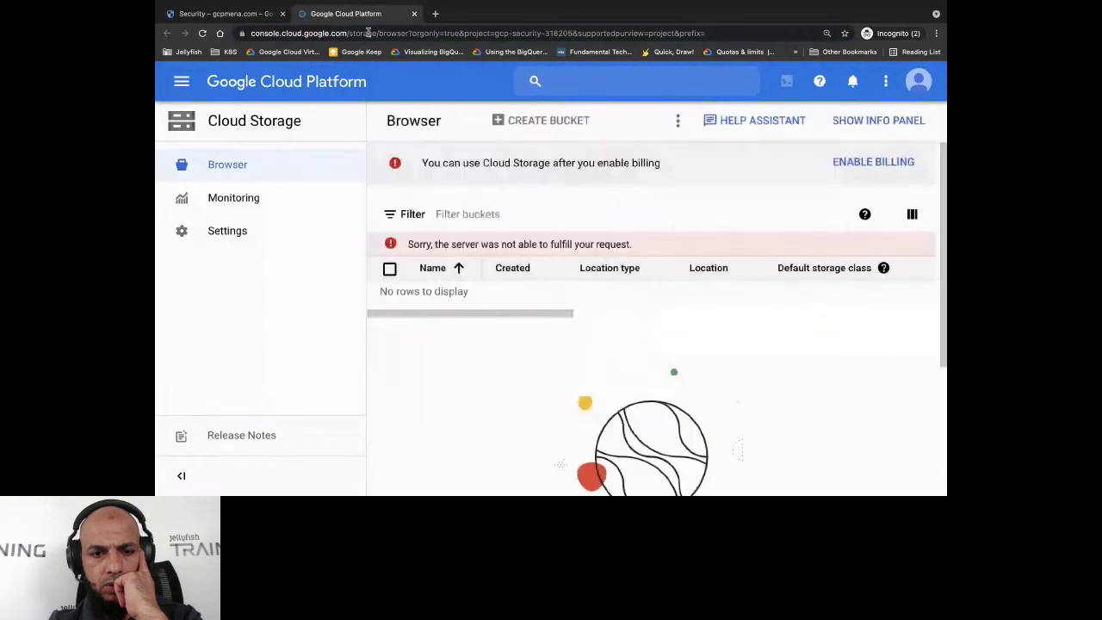
Open the gcp-security Cloud Storage browser in the first browser tab and compare it with the Cloud Storage Monitoring page.
{"action": "left_click", "coordinate": [241, 19]}
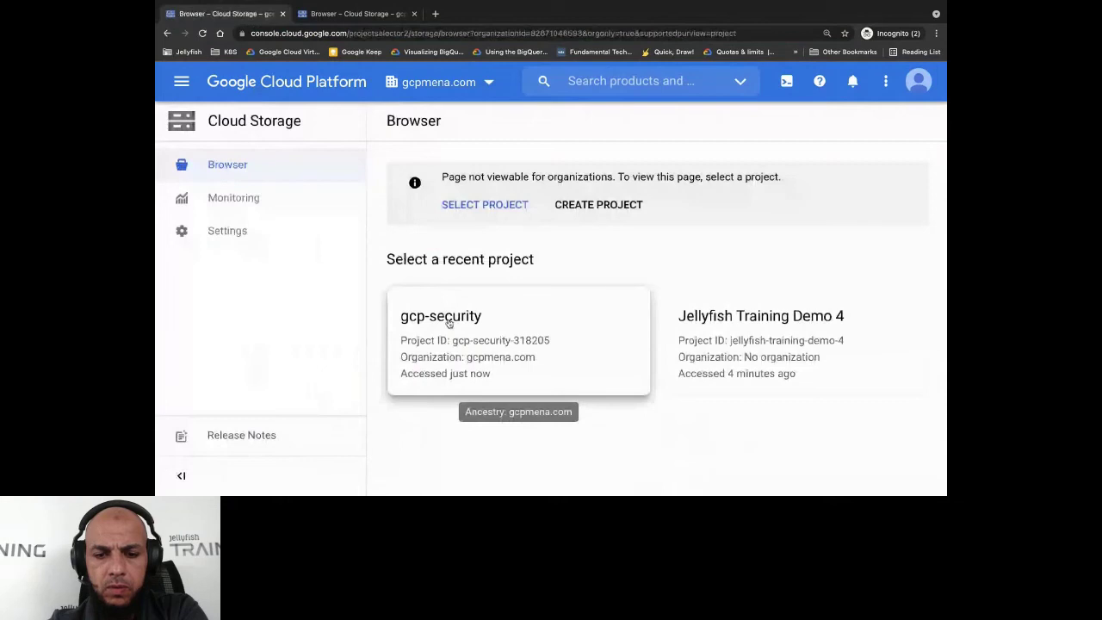
{"action": "left_click", "coordinate": [449, 322]}
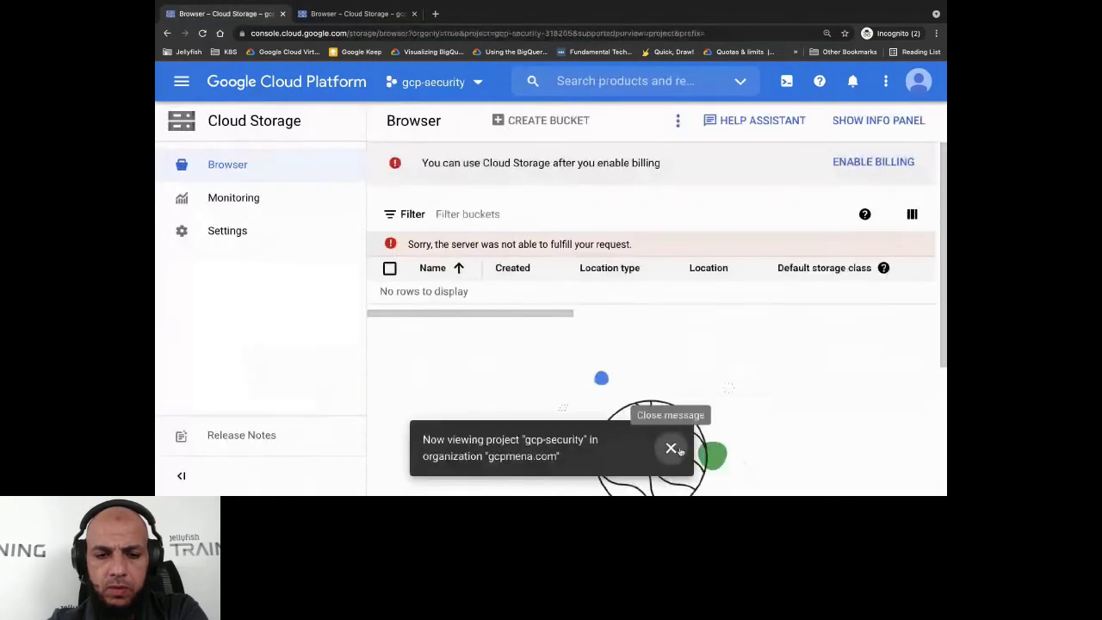
{"action": "left_click", "coordinate": [672, 449]}
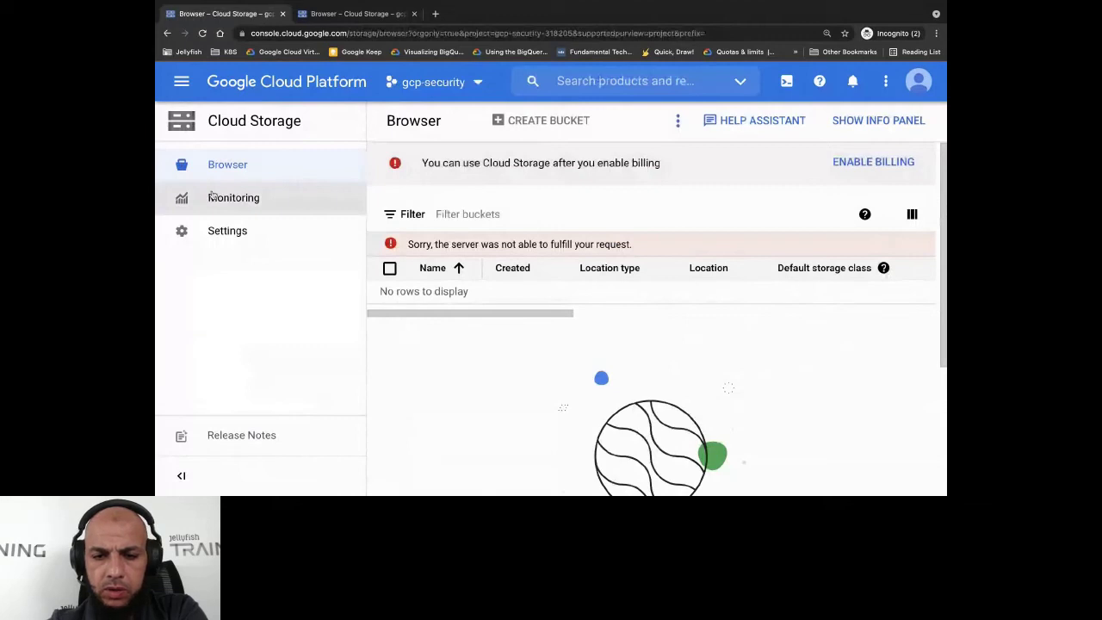
{"action": "left_click", "coordinate": [211, 196]}
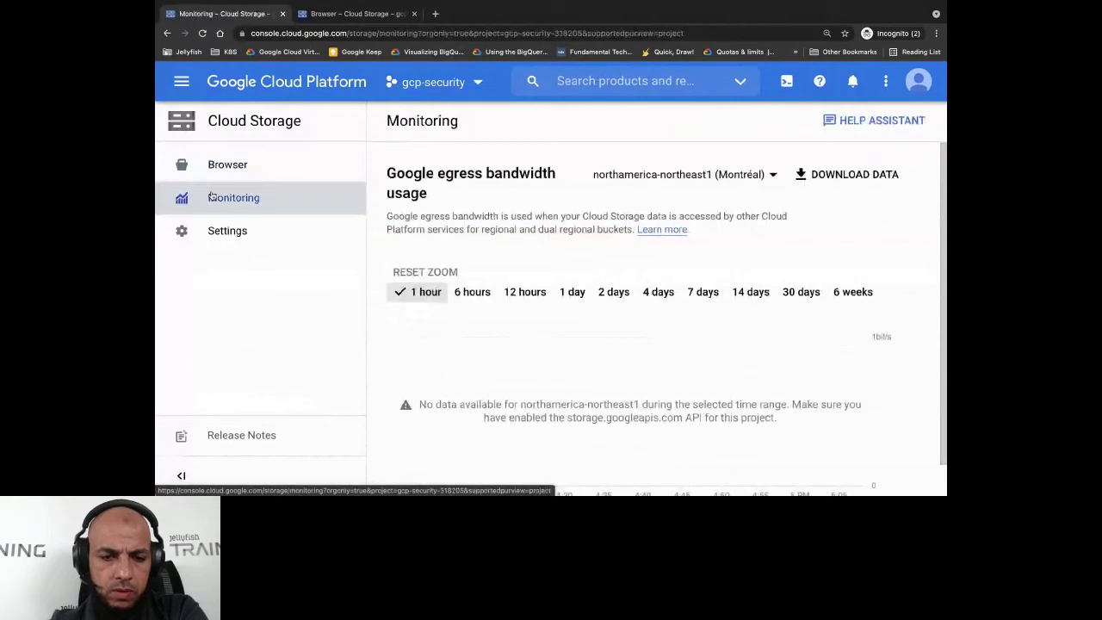
{"action": "left_click", "coordinate": [231, 167]}
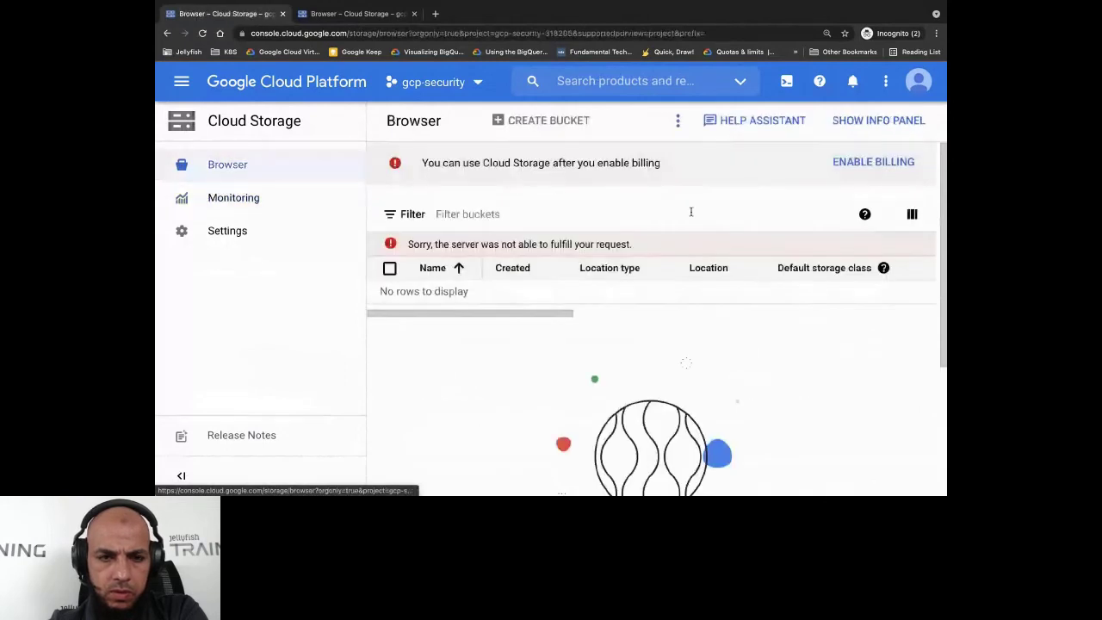
Reload the Cloud Storage browser and examine the error message above the bucket list.
{"action": "left_click", "coordinate": [361, 34]}
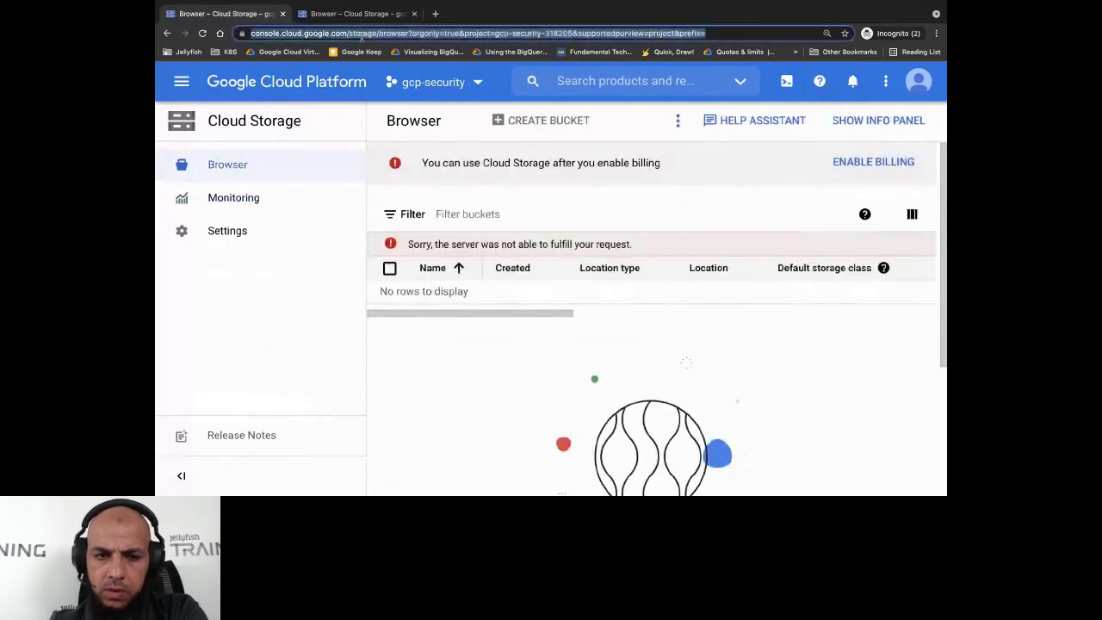
{"action": "key", "text": "Return"}
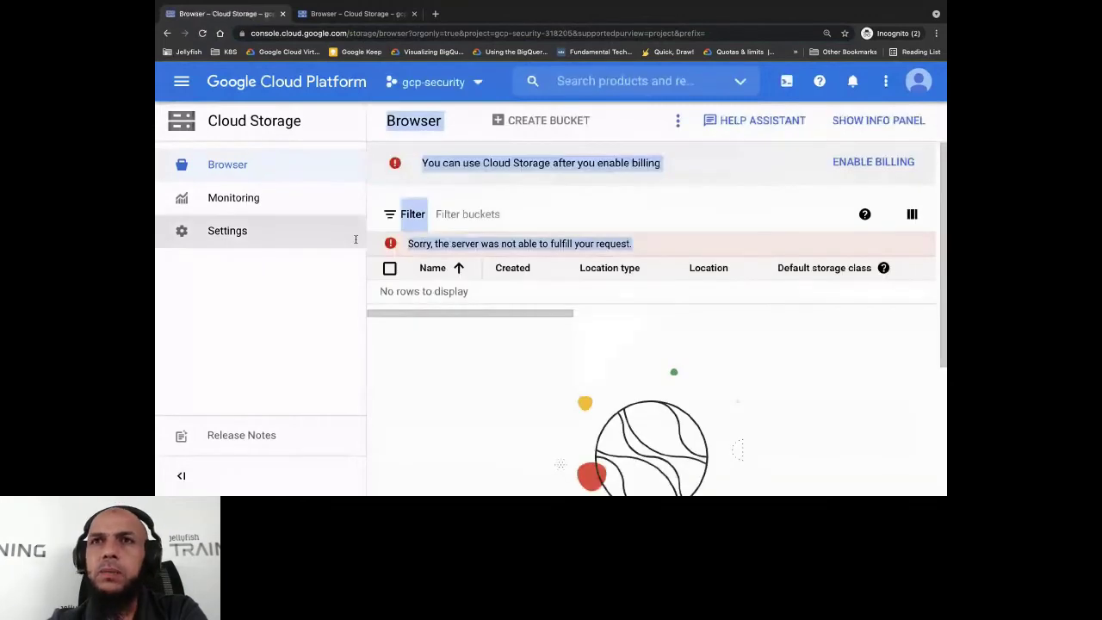
{"action": "left_click_drag", "start_coordinate": [633, 245], "coordinate": [461, 247]}
{"action": "left_click", "coordinate": [554, 238]}
{"action": "triple_click", "coordinate": [555, 241]}
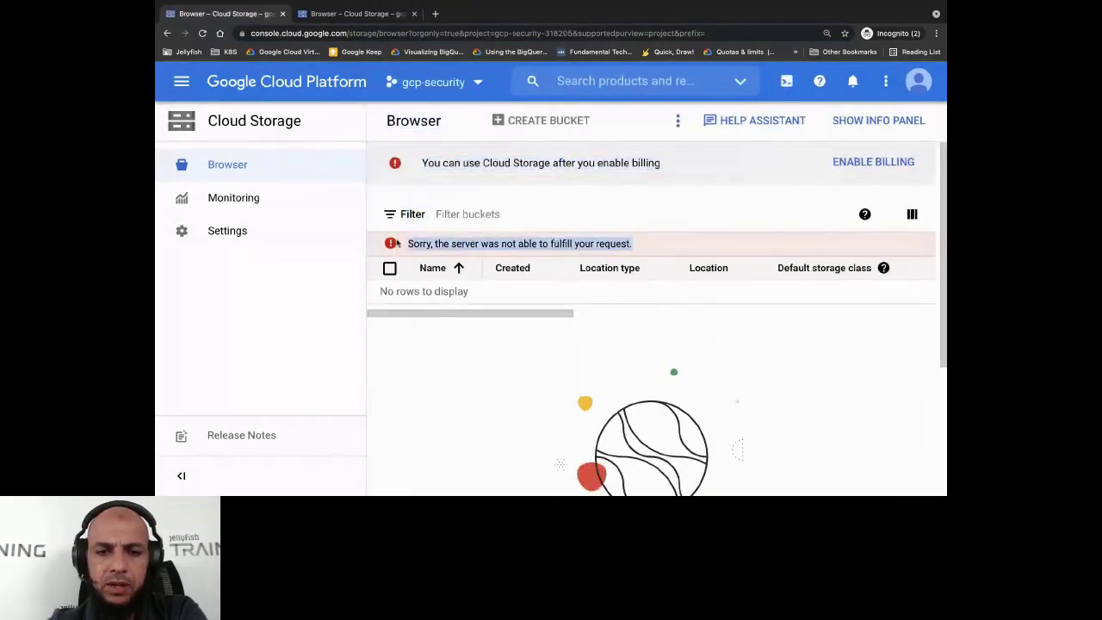
{"action": "left_click", "coordinate": [434, 33]}
{"action": "key", "text": "Return"}
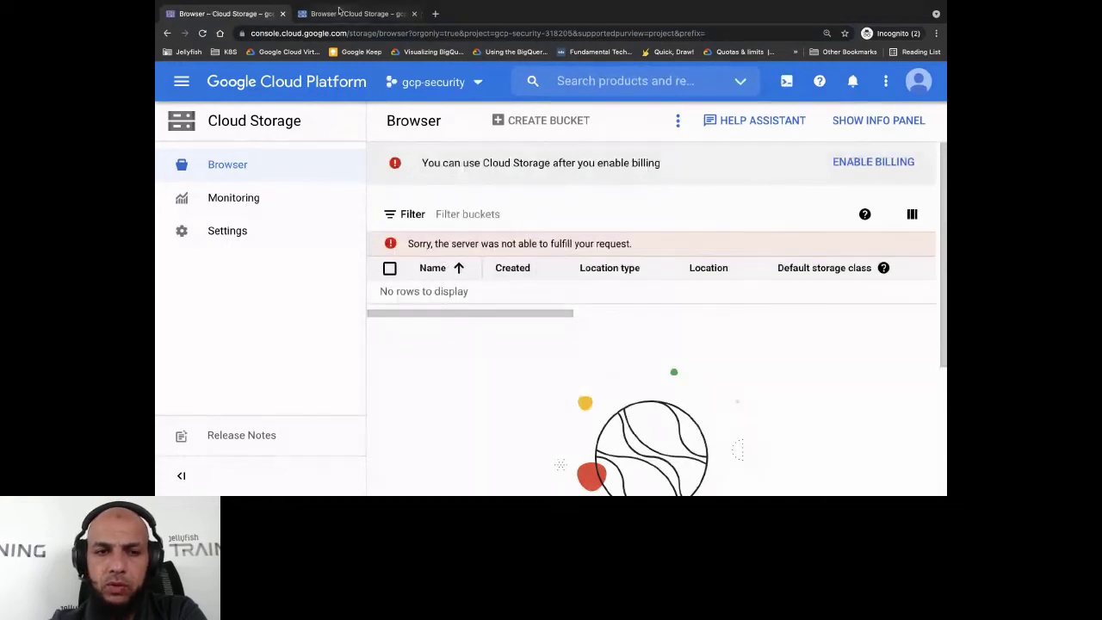
Open Access Context Manager for the gcpmena.com organization in the second browser tab.
{"action": "left_click", "coordinate": [341, 14]}
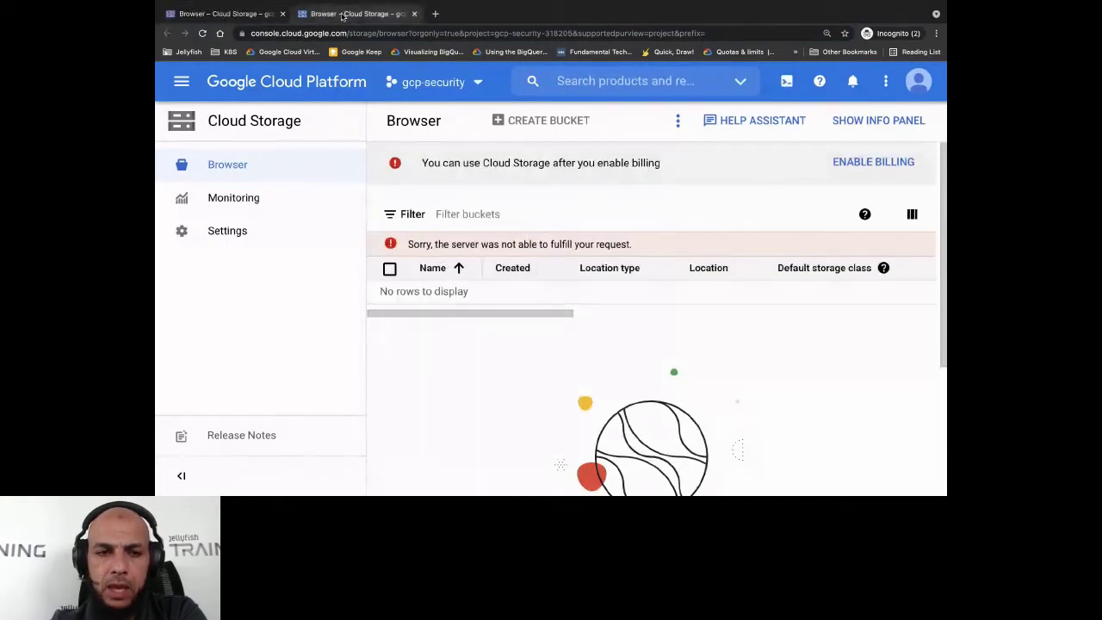
{"action": "left_click", "coordinate": [182, 82]}
{"action": "mouse_move", "coordinate": [291, 394]}
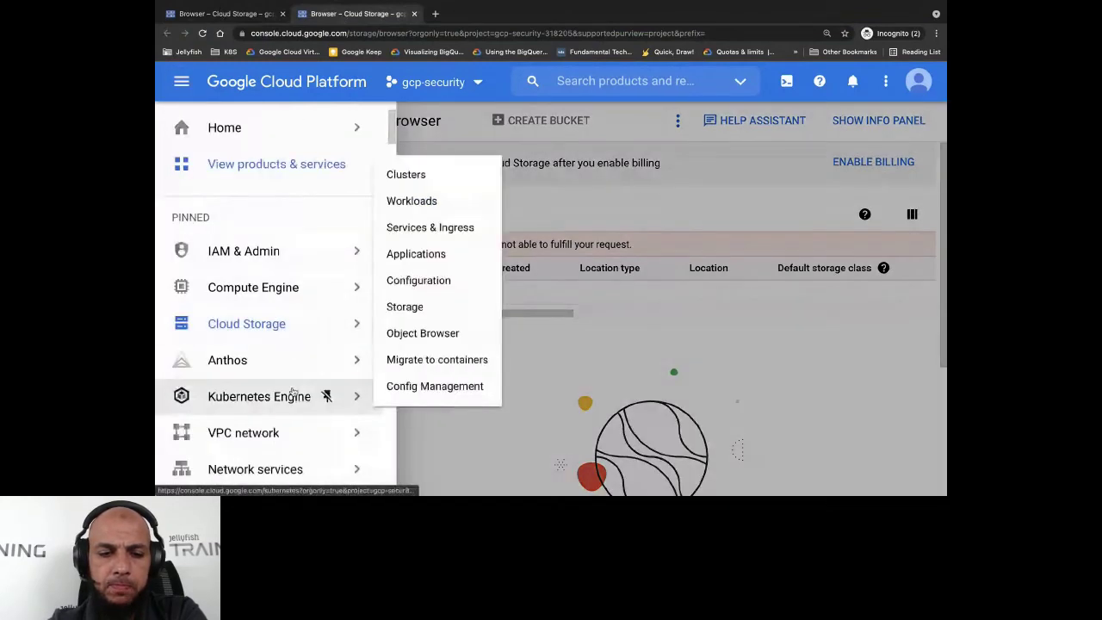
{"action": "scroll", "coordinate": [285, 388], "scroll_direction": "down", "scroll_amount": 5}
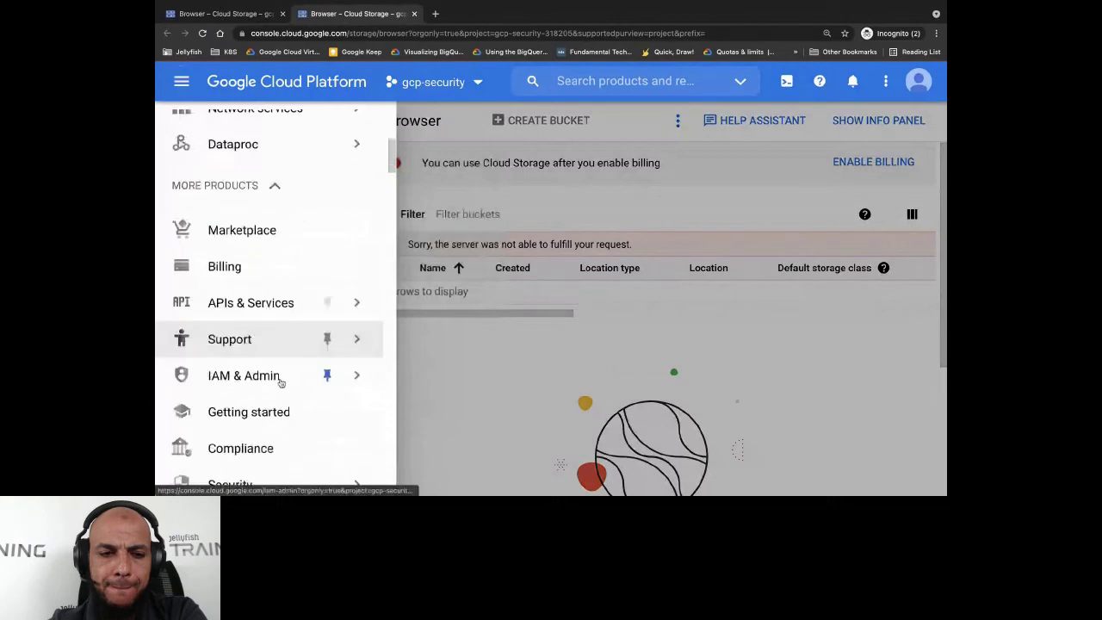
{"action": "scroll", "coordinate": [281, 382], "scroll_direction": "up", "scroll_amount": 2}
{"action": "scroll", "coordinate": [280, 382], "scroll_direction": "up", "scroll_amount": 3}
{"action": "scroll", "coordinate": [281, 383], "scroll_direction": "down", "scroll_amount": 5}
{"action": "scroll", "coordinate": [280, 382], "scroll_direction": "down", "scroll_amount": 2}
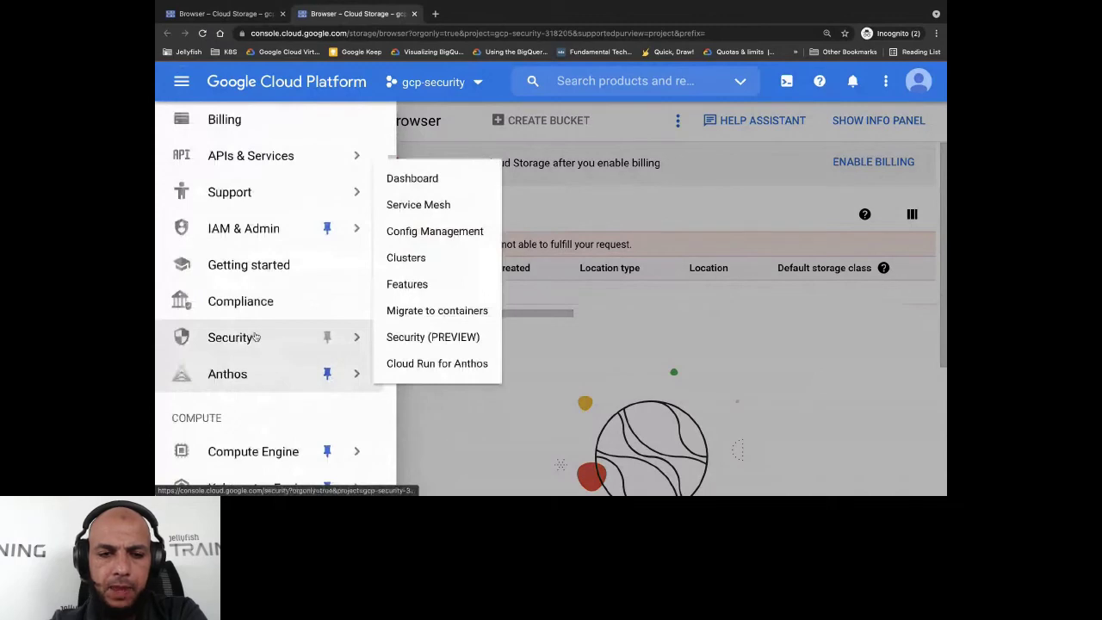
{"action": "mouse_move", "coordinate": [255, 337]}
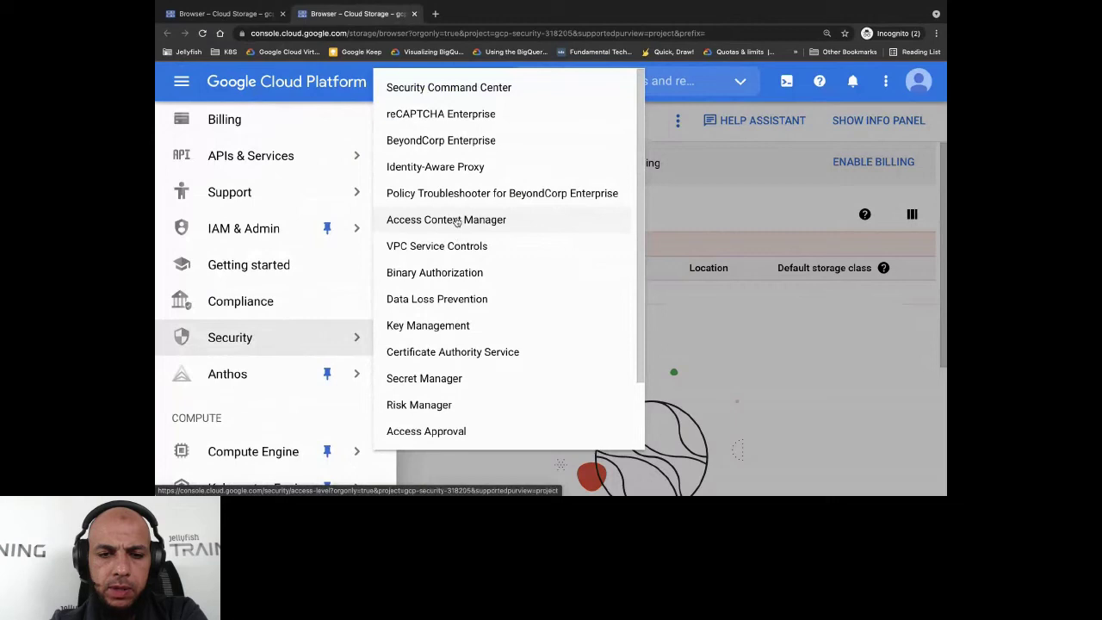
{"action": "left_click", "coordinate": [456, 221]}
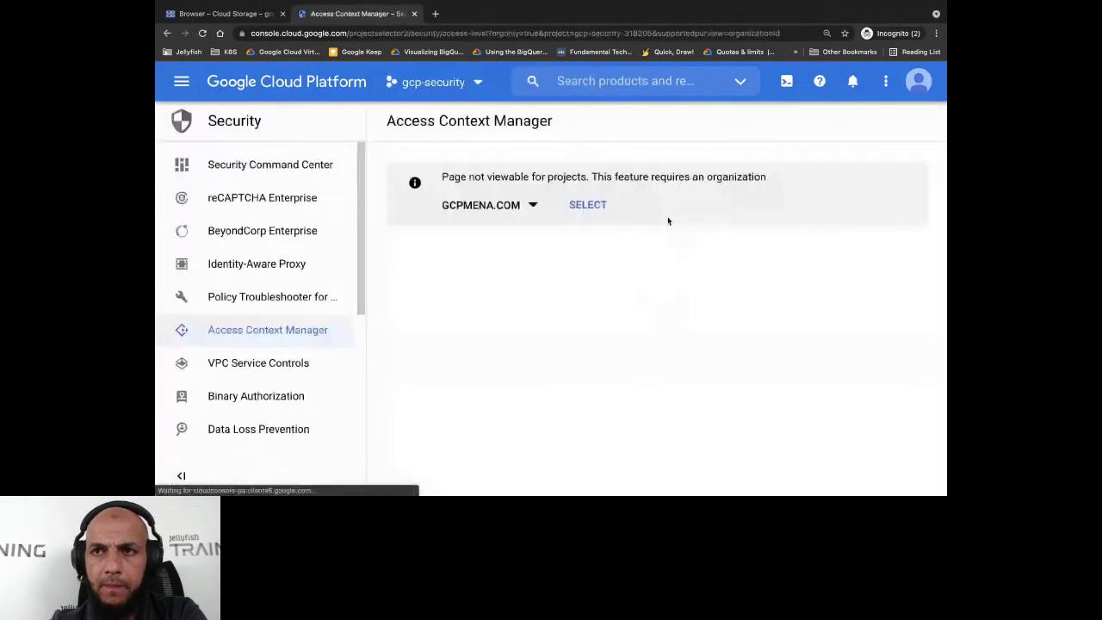
{"action": "left_click", "coordinate": [593, 204]}
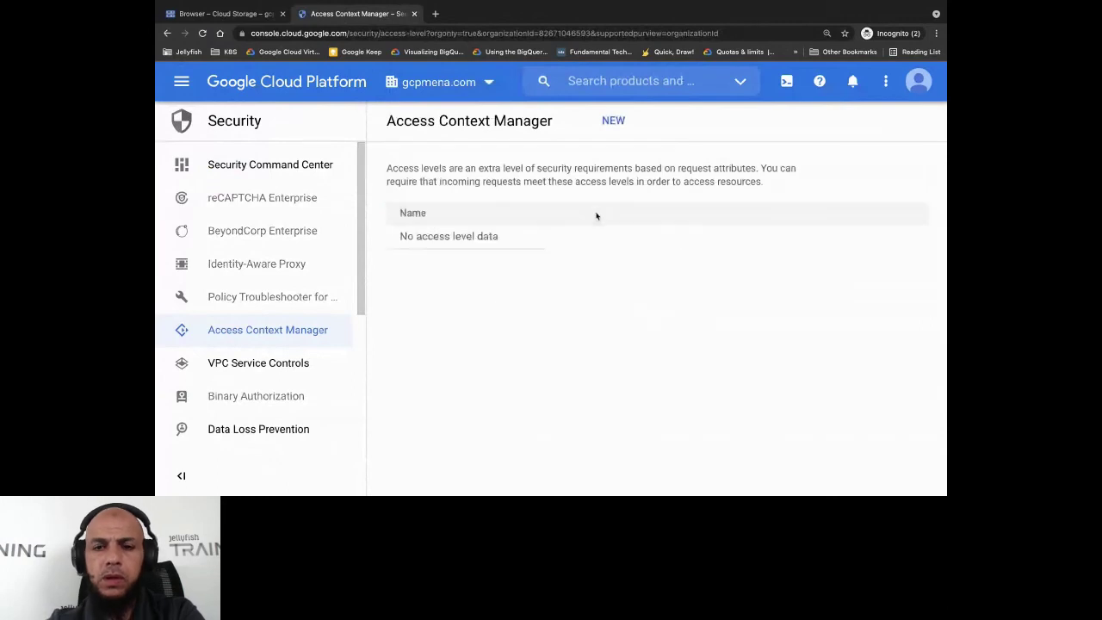
Try to save a new basic-mode access level with United Kingdom as the allowed region.
{"action": "left_click", "coordinate": [616, 121]}
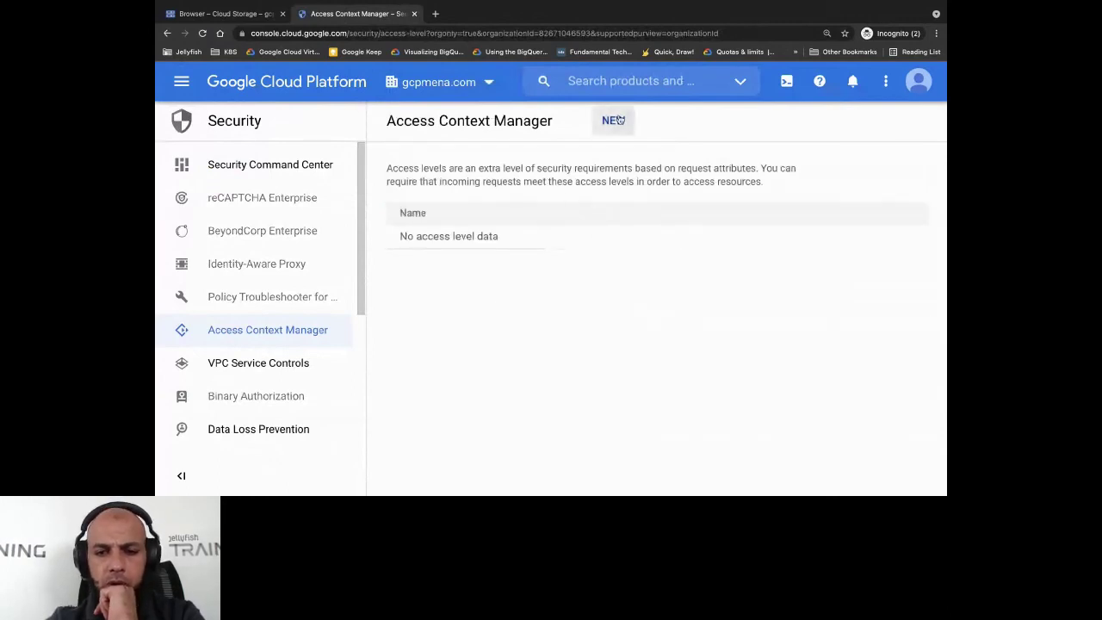
{"action": "scroll", "coordinate": [701, 284], "scroll_direction": "down", "scroll_amount": 3}
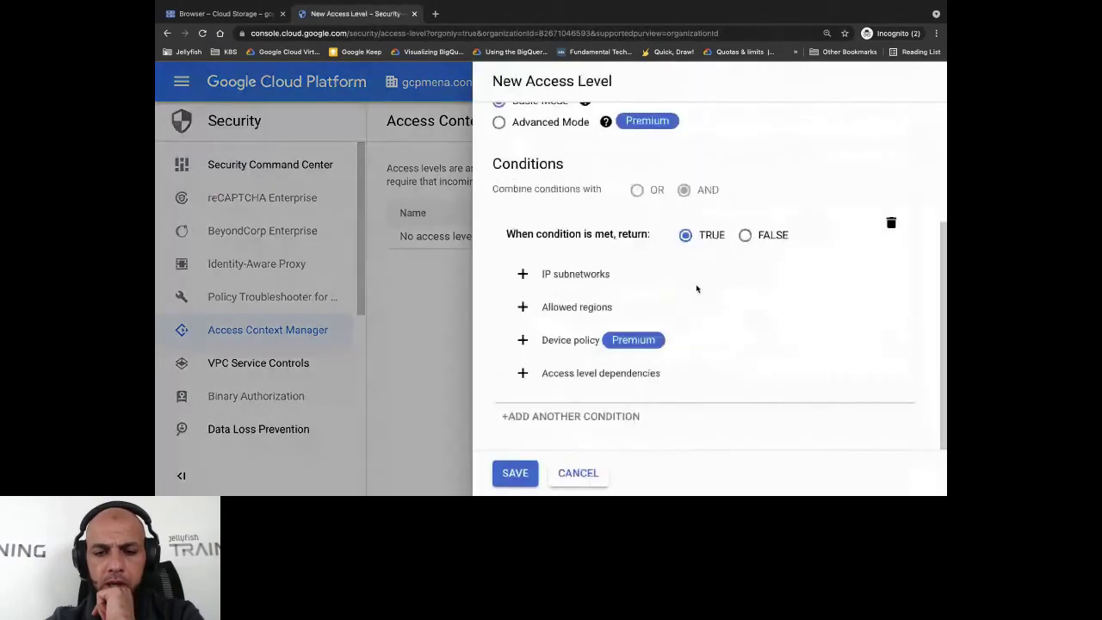
{"action": "left_click", "coordinate": [521, 311]}
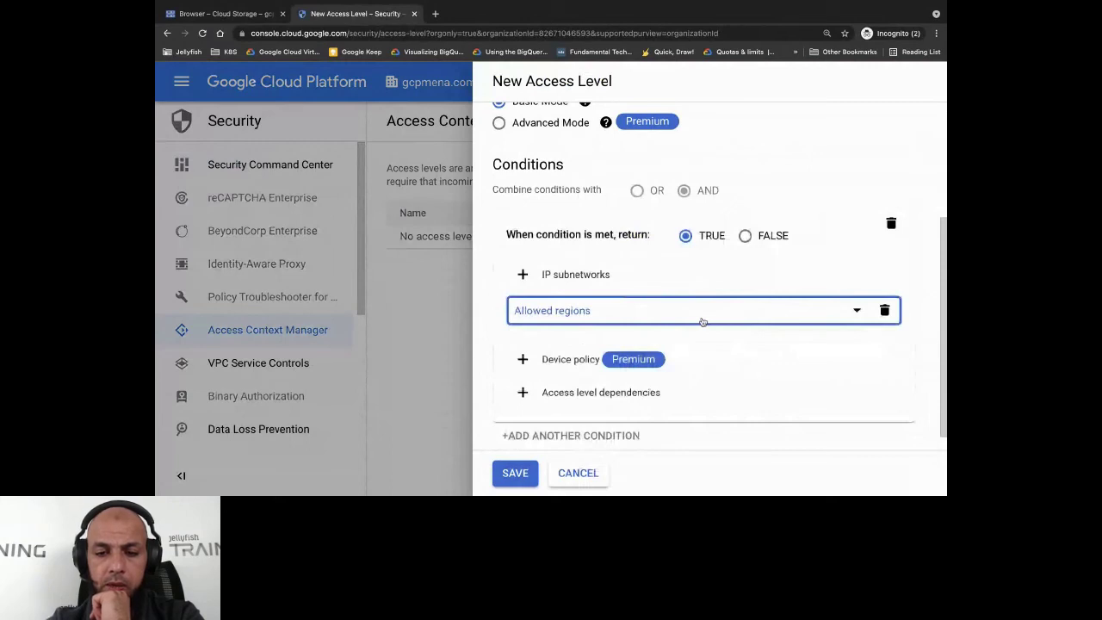
{"action": "left_click", "coordinate": [517, 472]}
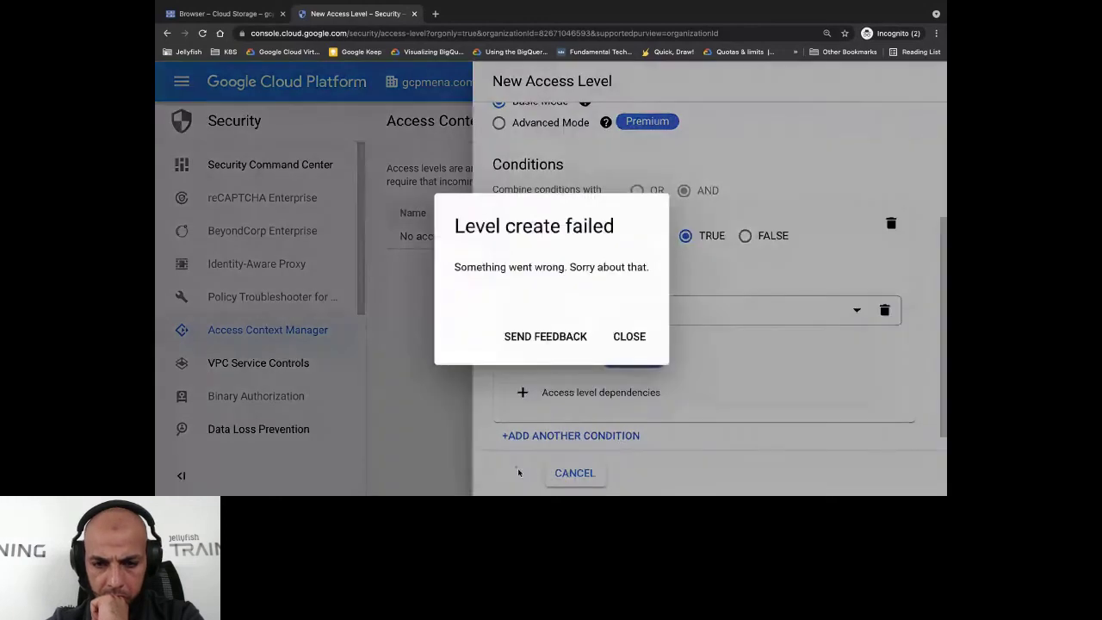
{"action": "left_click", "coordinate": [628, 337]}
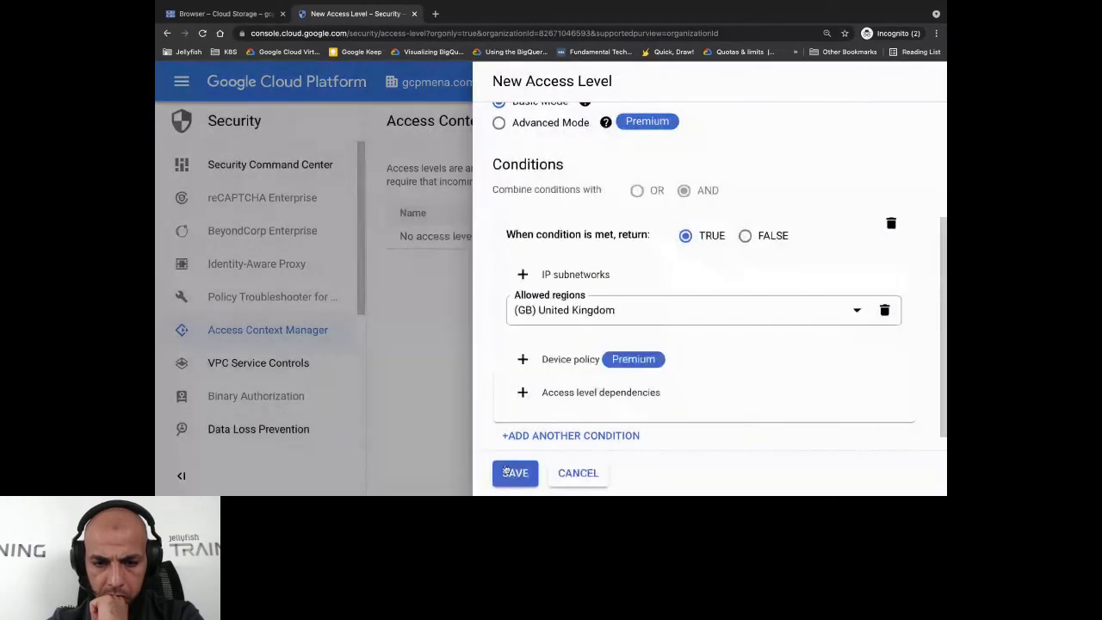
{"action": "left_click", "coordinate": [508, 472]}
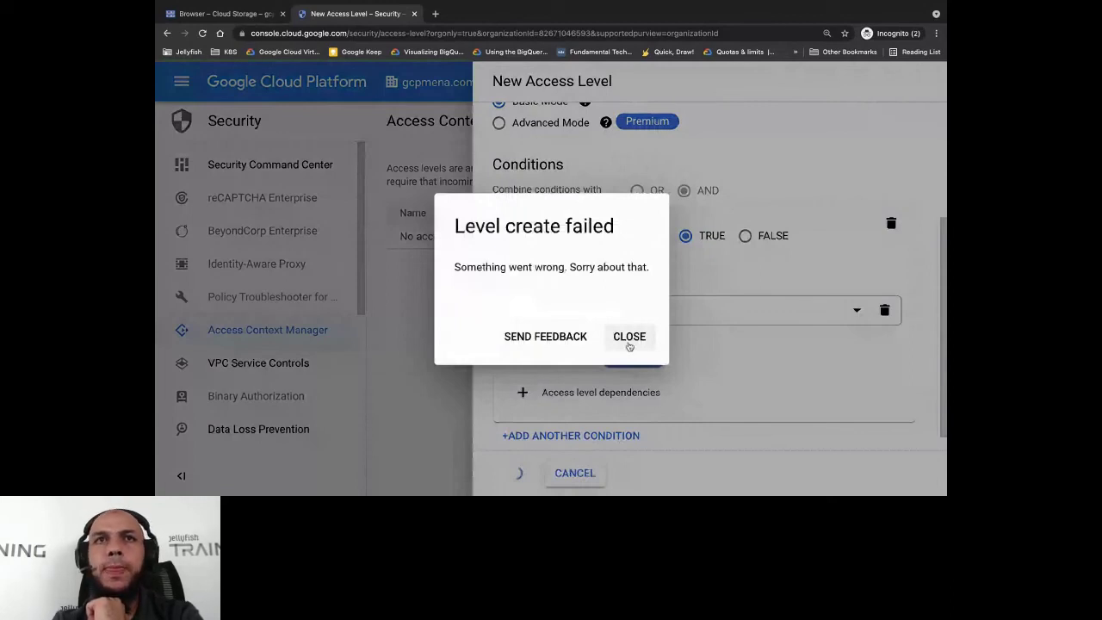
Open a new incognito browser window and make it full screen.
{"action": "key", "text": "F11"}
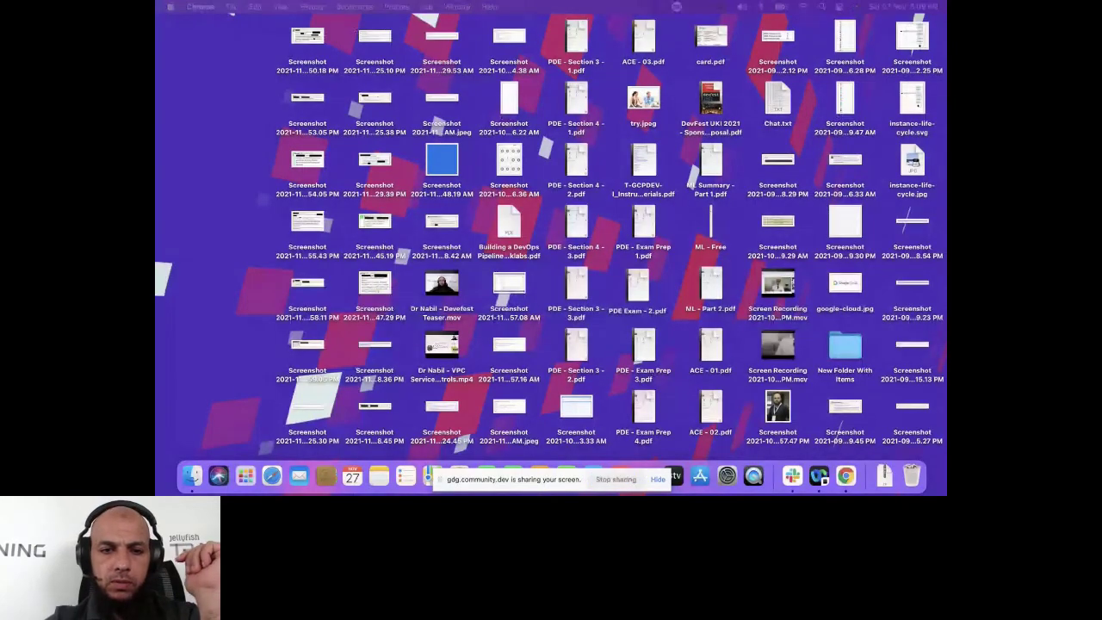
{"action": "key", "text": "super+shift+n"}
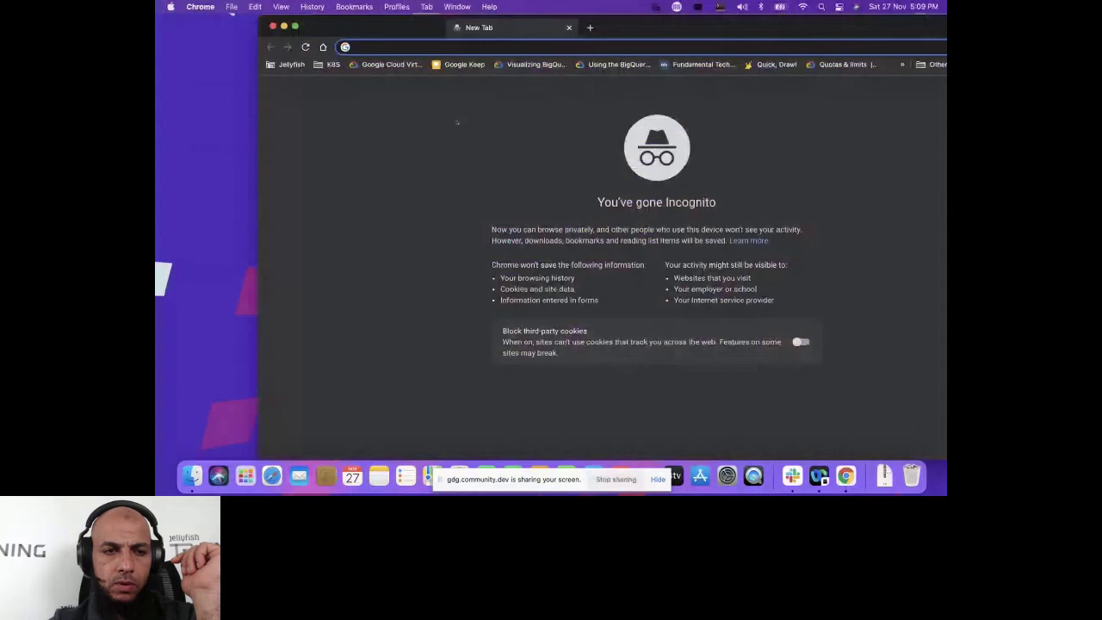
{"action": "key", "text": "ctrl+super+f"}
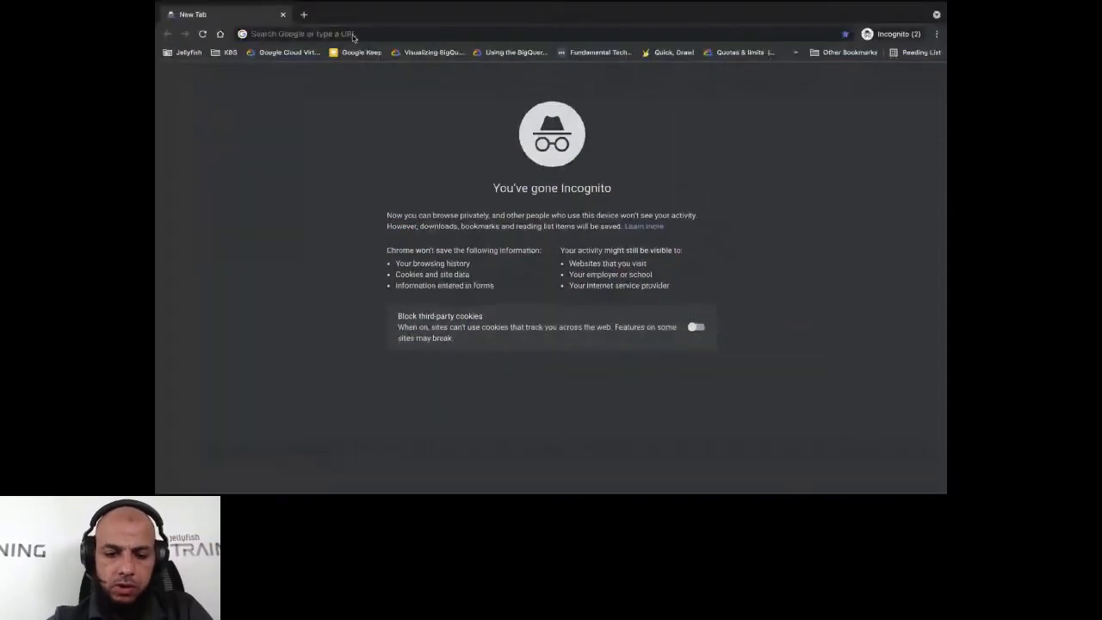
Load the Google Cloud console in the incognito window and open VPC Service Controls for the gcpmena.com organization.
{"action": "type", "text": "con"}
{"action": "key", "text": "Return"}
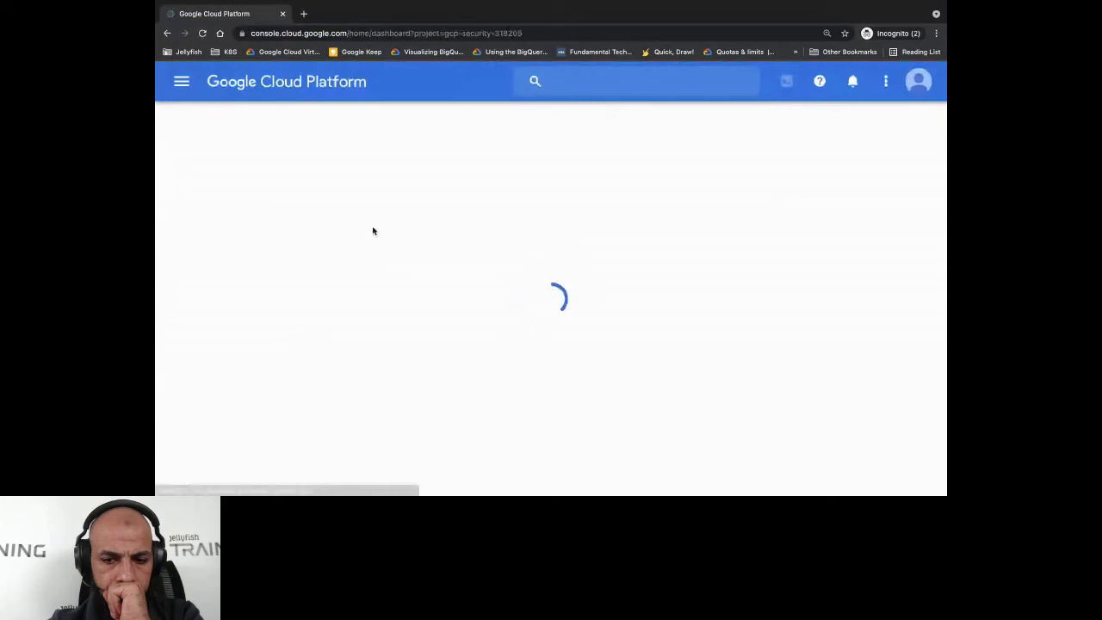
{"action": "left_click", "coordinate": [181, 81]}
{"action": "mouse_move", "coordinate": [283, 326]}
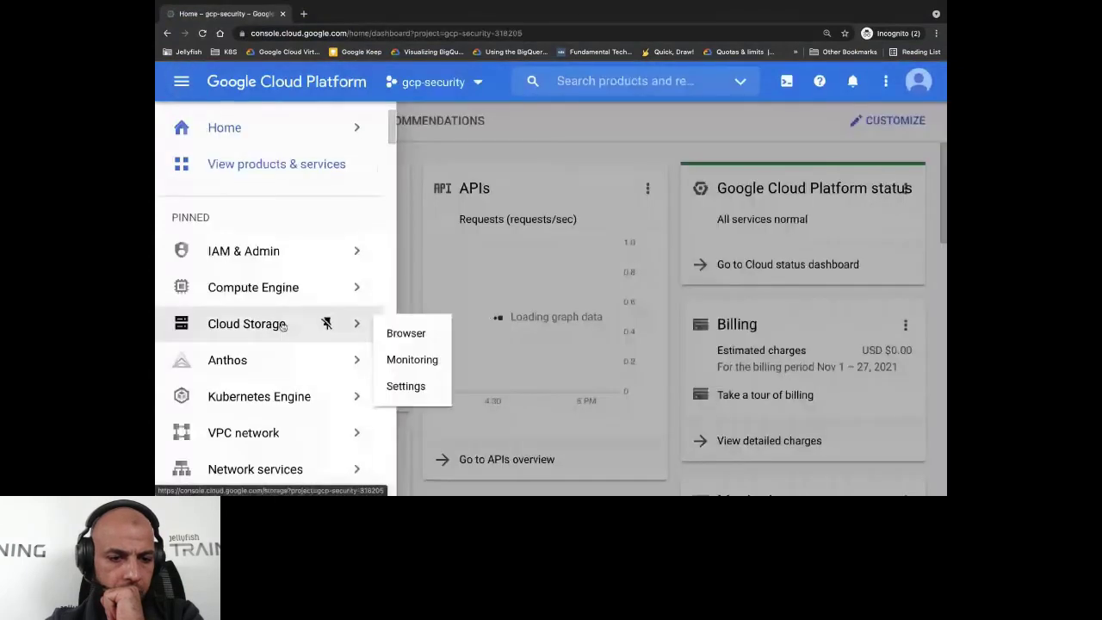
{"action": "scroll", "coordinate": [283, 326], "scroll_direction": "down", "scroll_amount": 5}
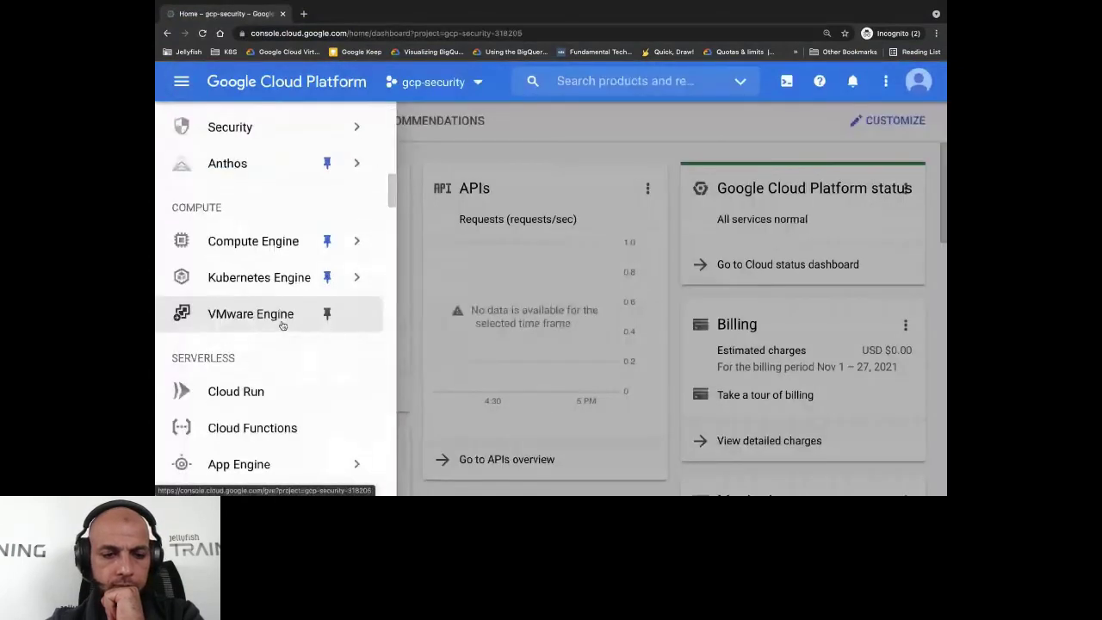
{"action": "scroll", "coordinate": [283, 326], "scroll_direction": "down", "scroll_amount": 2}
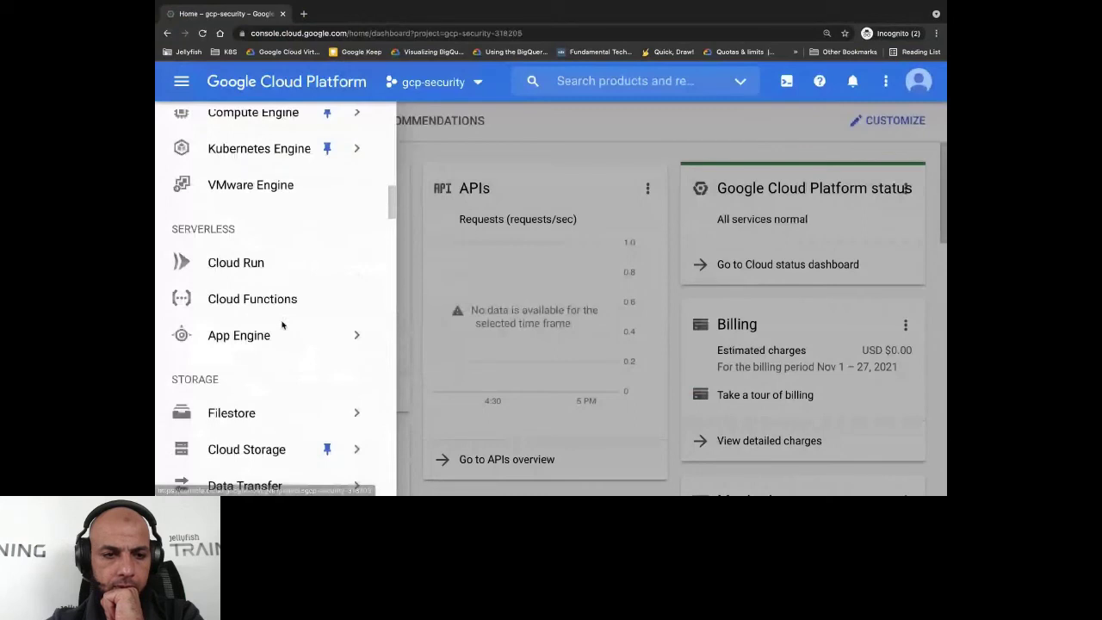
{"action": "scroll", "coordinate": [283, 325], "scroll_direction": "up", "scroll_amount": 3}
{"action": "mouse_move", "coordinate": [331, 210]}
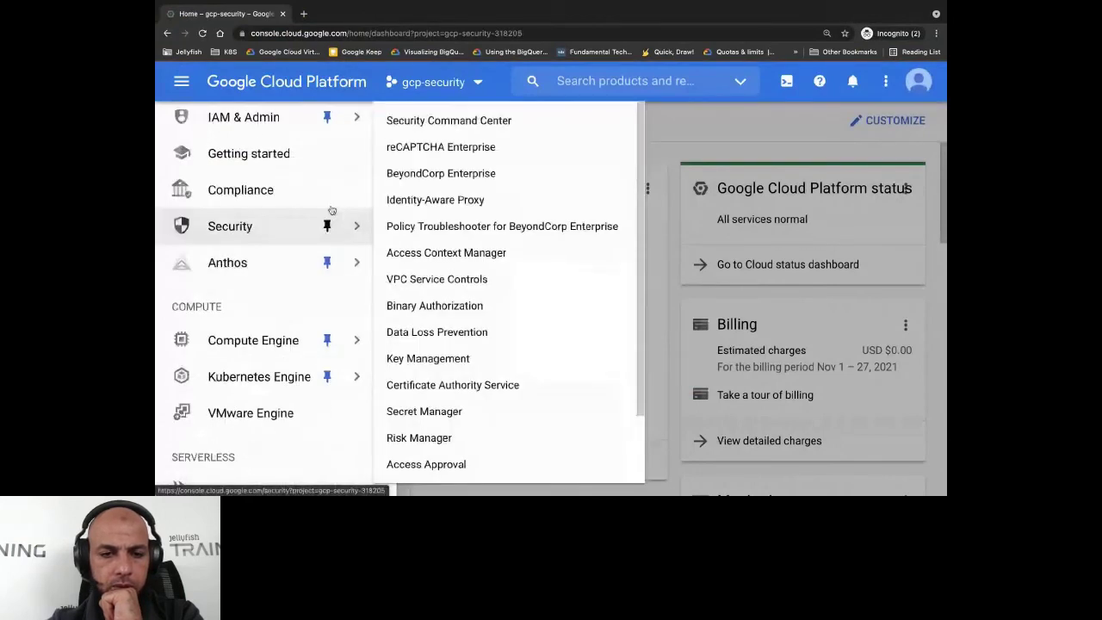
{"action": "left_click", "coordinate": [463, 283]}
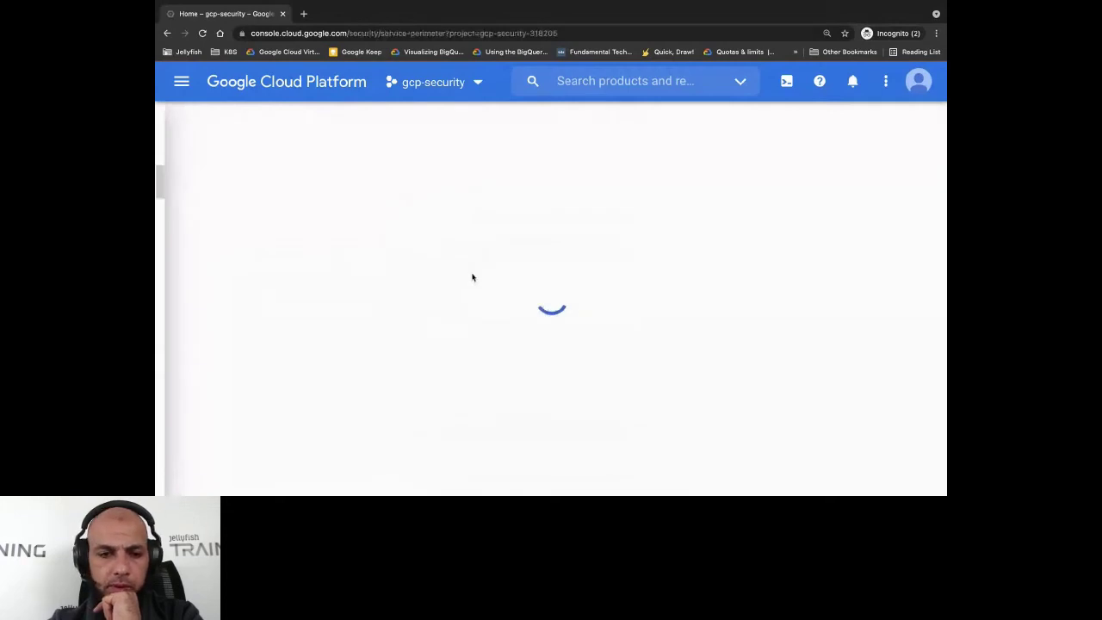
{"action": "left_click", "coordinate": [575, 207]}
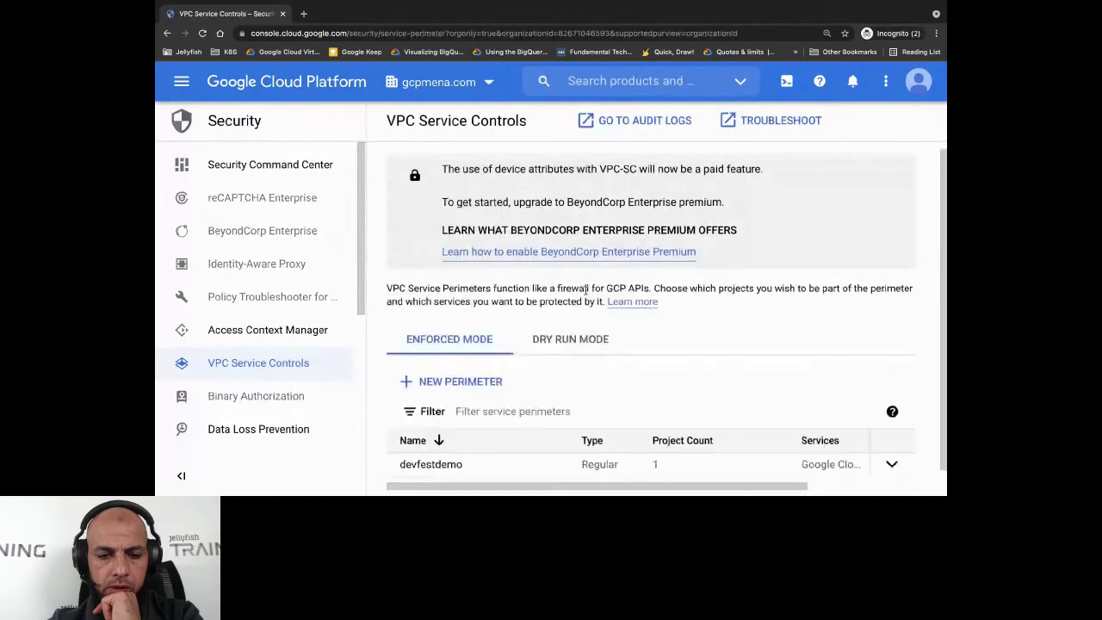
{"action": "scroll", "coordinate": [588, 288], "scroll_direction": "down", "scroll_amount": 1}
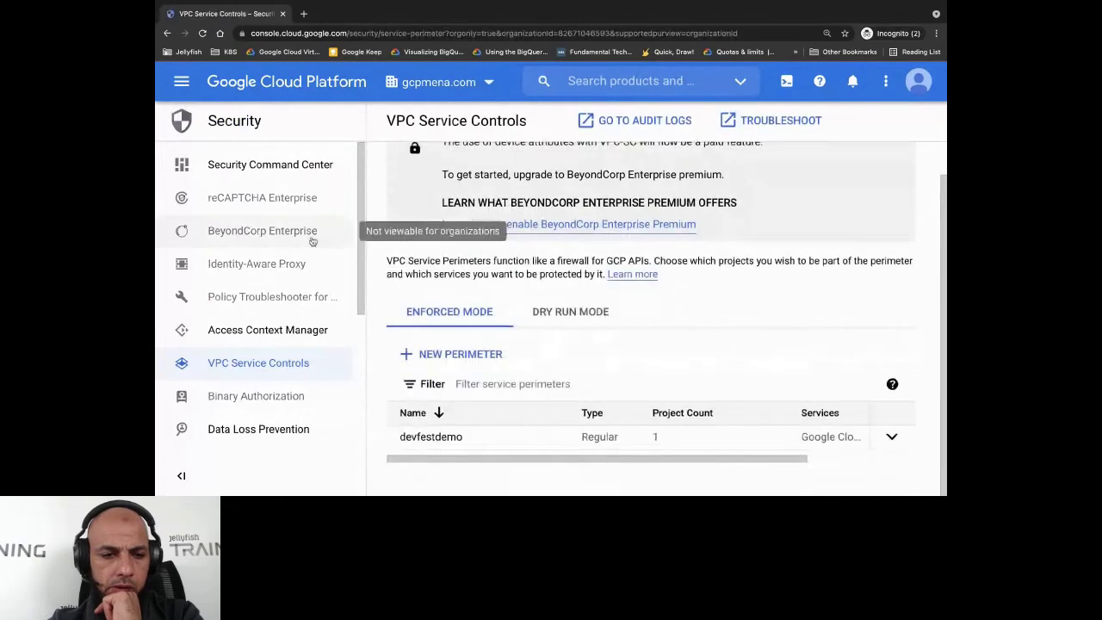
Start a new access level in Access Context Manager and select Belgium as its allowed region.
{"action": "left_click", "coordinate": [315, 328]}
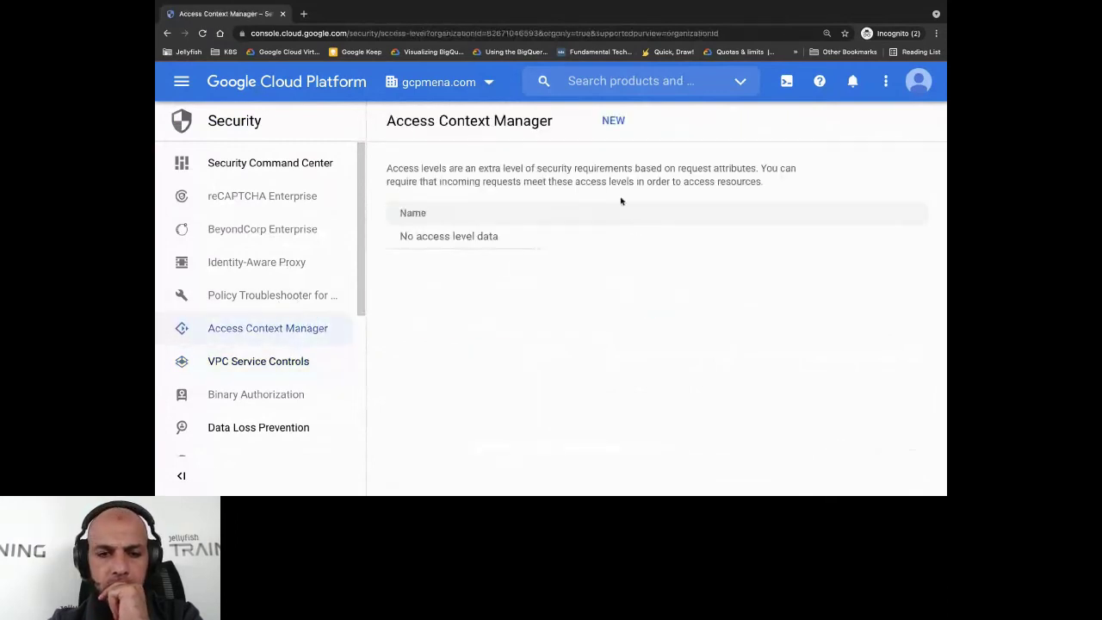
{"action": "left_click", "coordinate": [612, 127]}
{"action": "scroll", "coordinate": [694, 255], "scroll_direction": "down", "scroll_amount": 4}
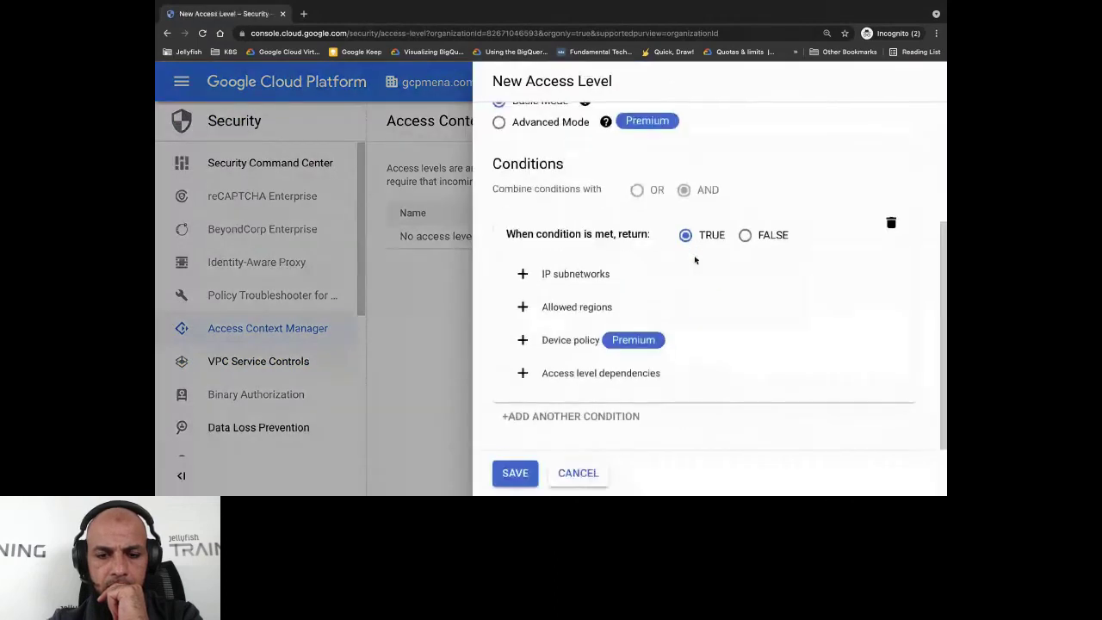
{"action": "left_click", "coordinate": [523, 307]}
{"action": "left_click", "coordinate": [615, 310]}
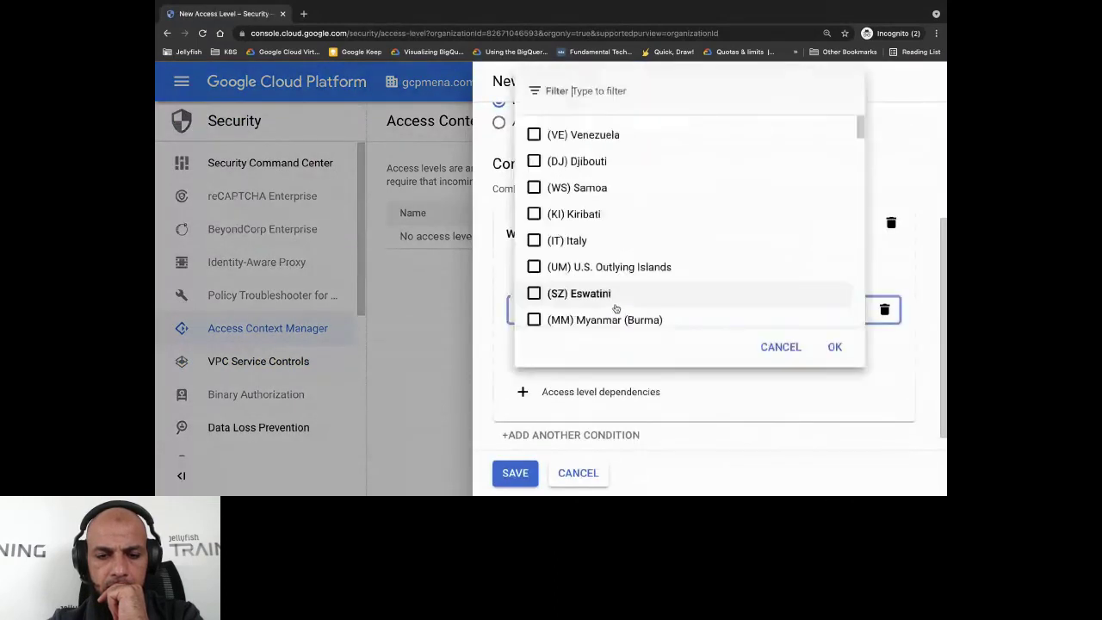
{"action": "scroll", "coordinate": [606, 263], "scroll_direction": "down", "scroll_amount": 10}
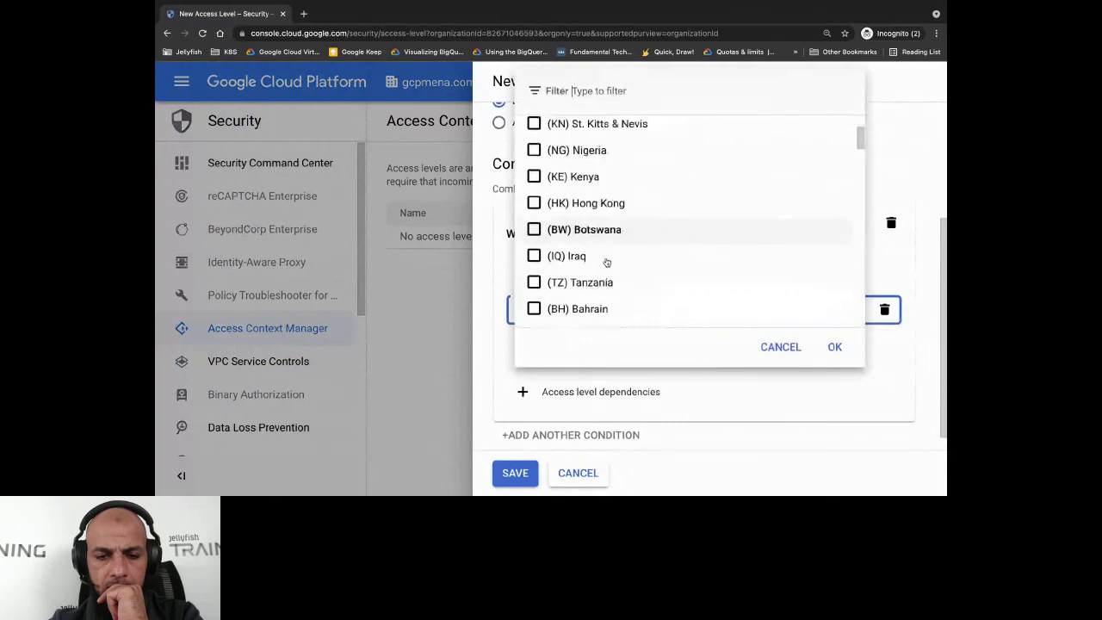
{"action": "scroll", "coordinate": [607, 263], "scroll_direction": "down", "scroll_amount": 5}
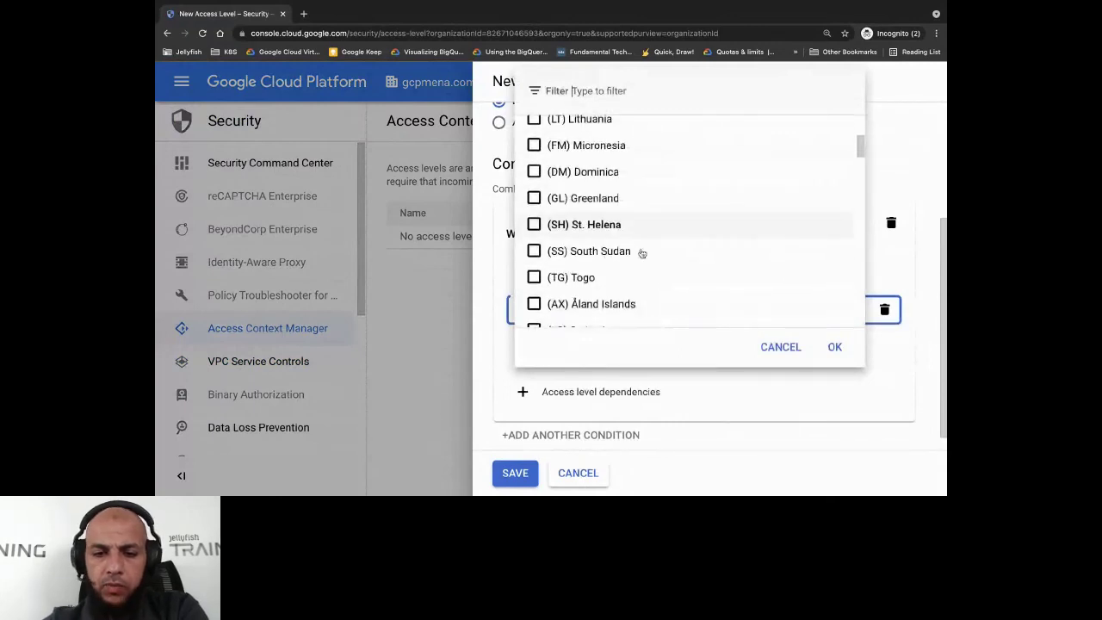
{"action": "scroll", "coordinate": [642, 253], "scroll_direction": "down", "scroll_amount": 4}
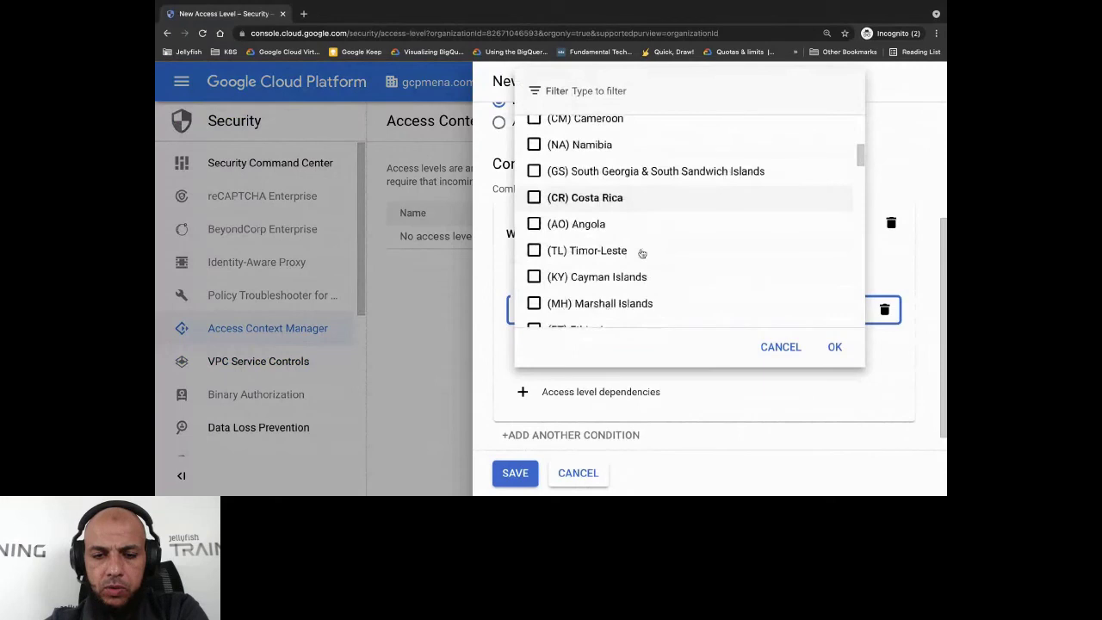
{"action": "scroll", "coordinate": [641, 253], "scroll_direction": "down", "scroll_amount": 5}
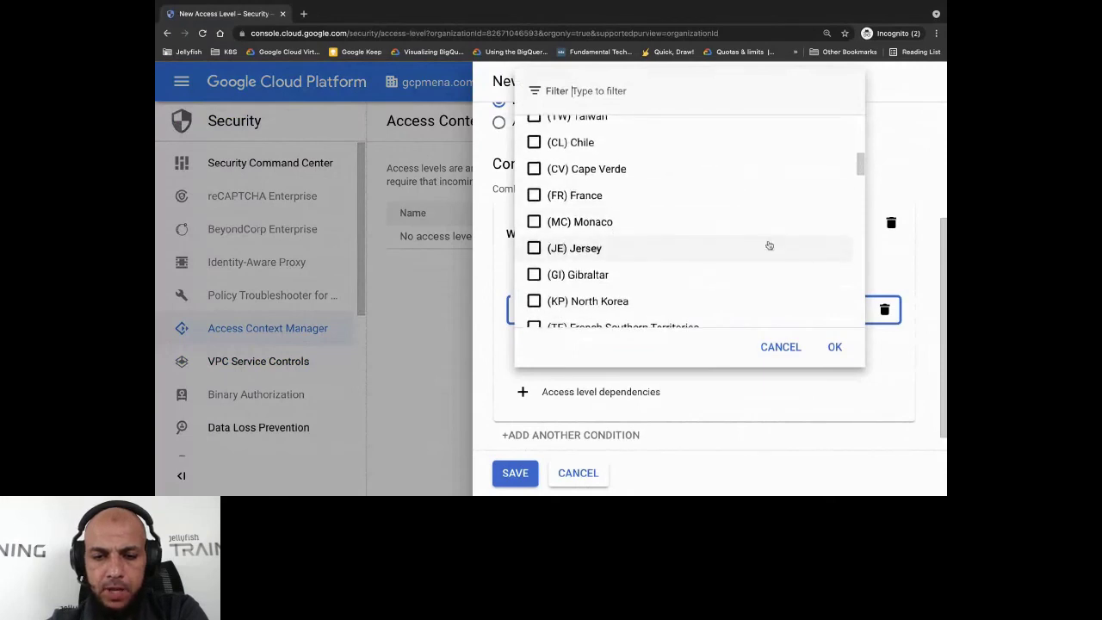
{"action": "scroll", "coordinate": [767, 246], "scroll_direction": "up", "scroll_amount": 1}
{"action": "scroll", "coordinate": [764, 247], "scroll_direction": "down", "scroll_amount": 2}
{"action": "scroll", "coordinate": [763, 244], "scroll_direction": "up", "scroll_amount": 3}
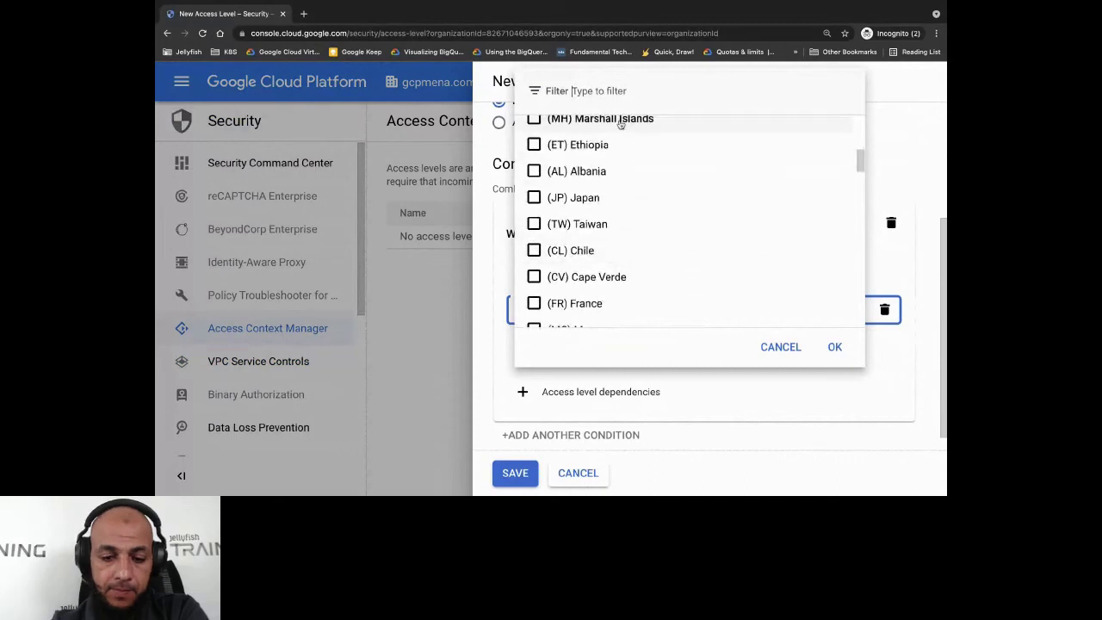
{"action": "type", "text": "bel"}
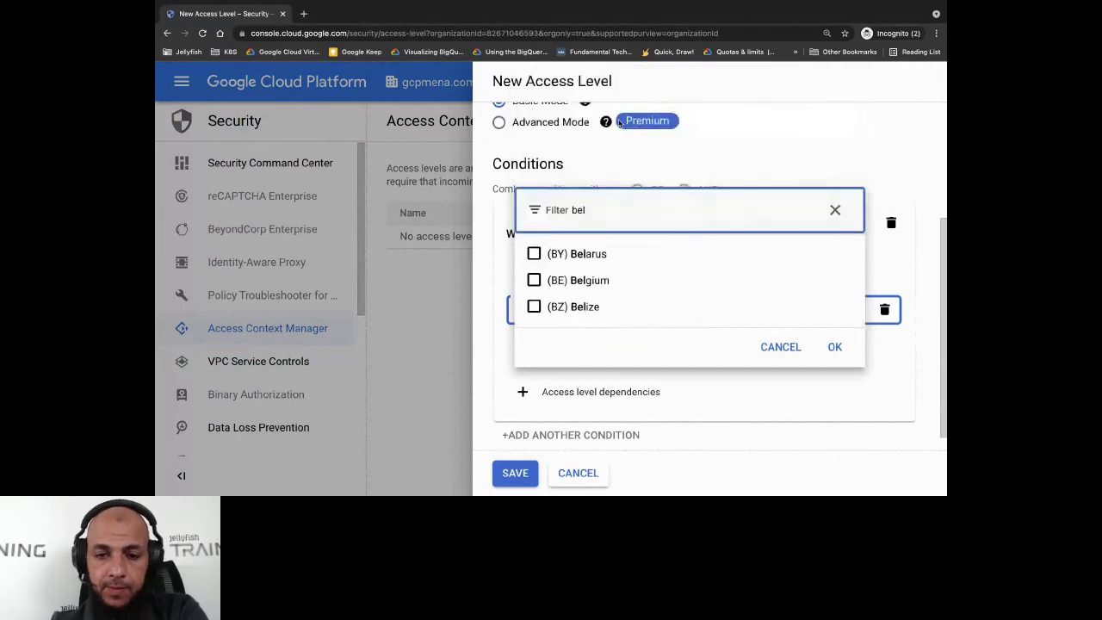
{"action": "left_click", "coordinate": [535, 280]}
{"action": "left_click", "coordinate": [834, 347]}
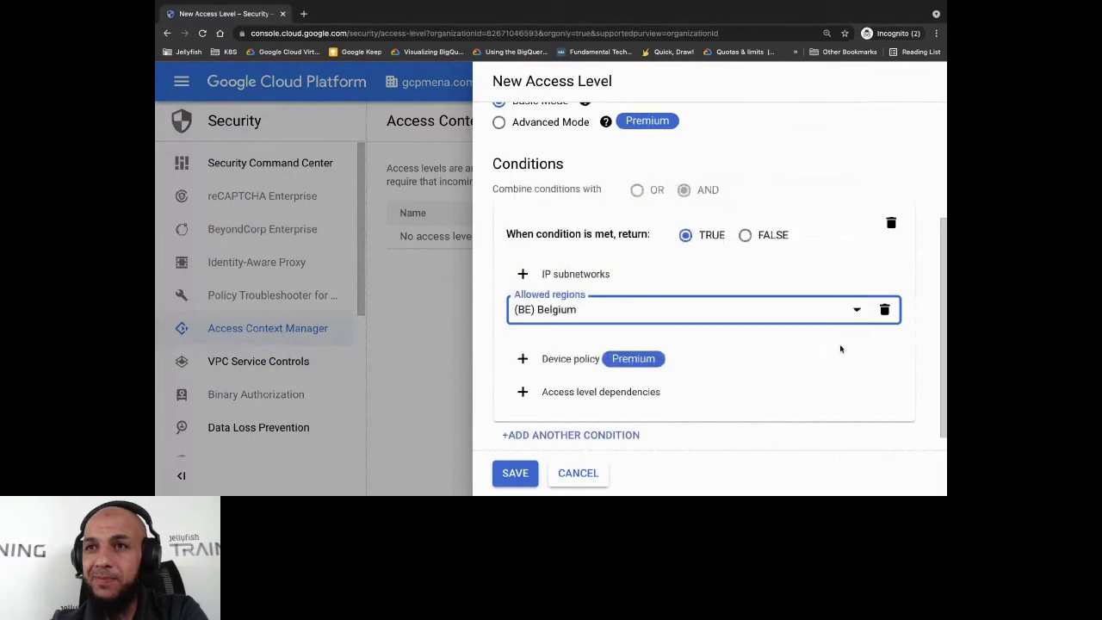
Try to save the new access level that allows Belgium and dismiss the resulting dialog.
{"action": "scroll", "coordinate": [770, 359], "scroll_direction": "down", "scroll_amount": 1}
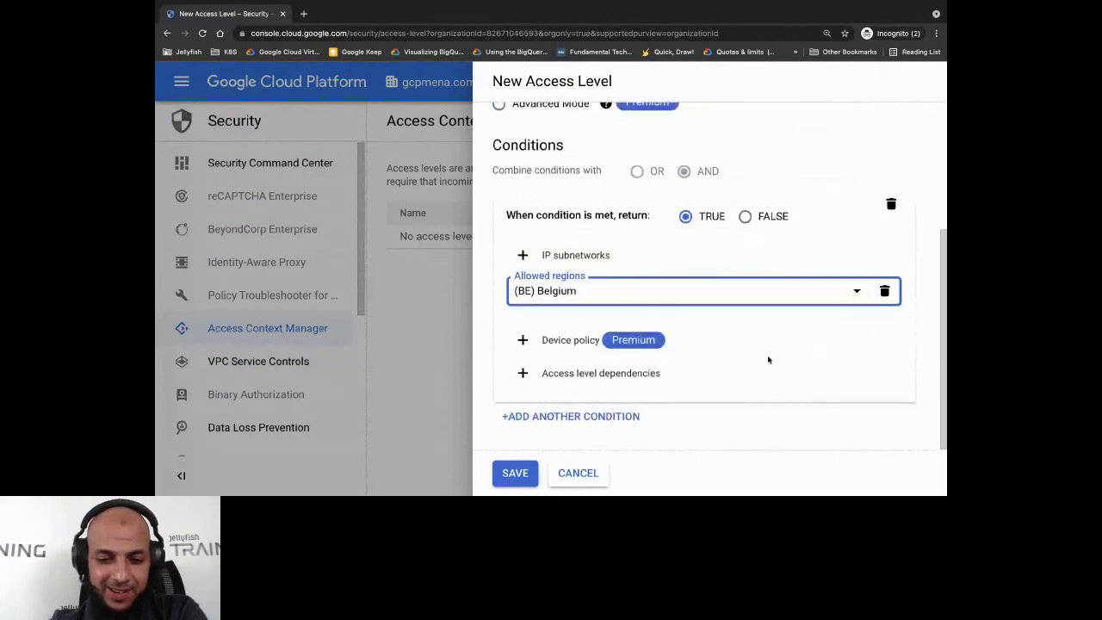
{"action": "left_click", "coordinate": [516, 474]}
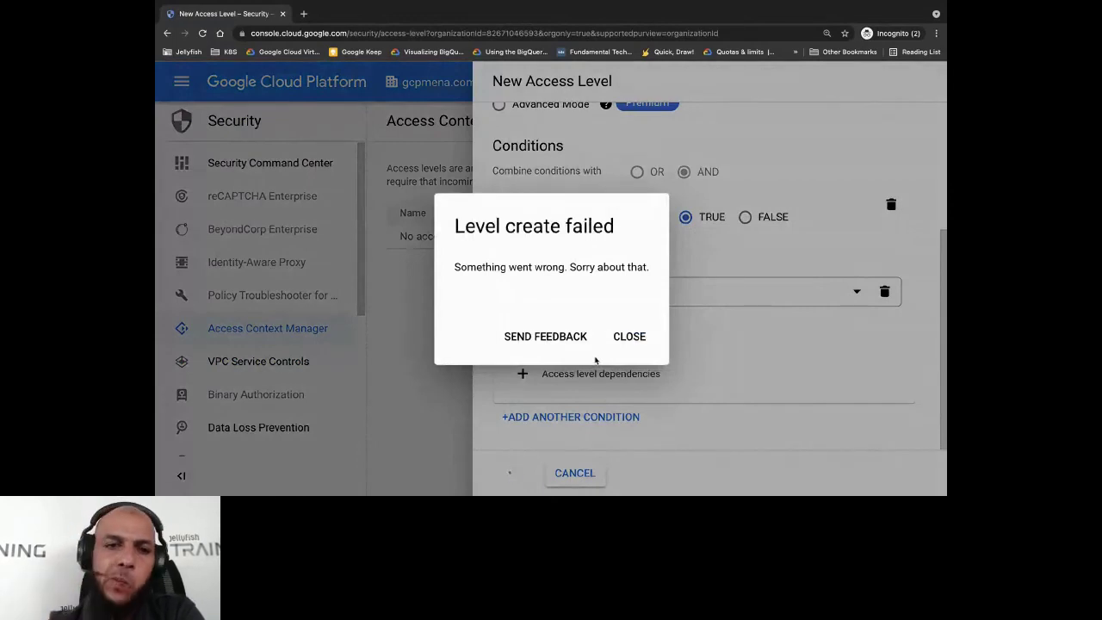
{"action": "left_click", "coordinate": [625, 338]}
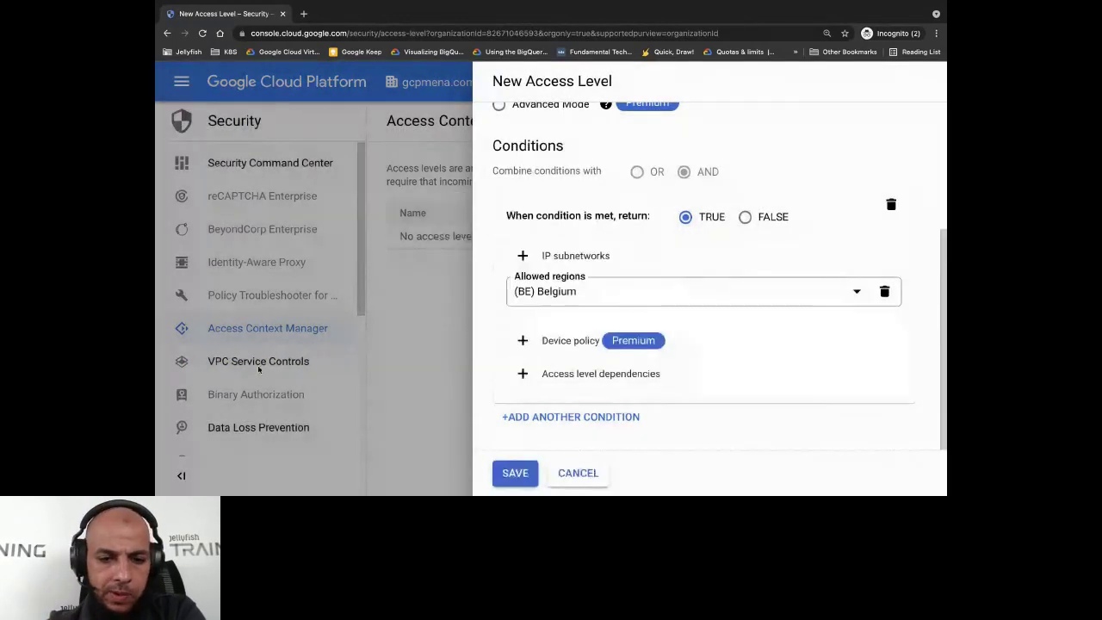
Delete the devfestdemo service perimeter from VPC Service Controls.
{"action": "left_click", "coordinate": [259, 368]}
{"action": "left_click", "coordinate": [259, 362]}
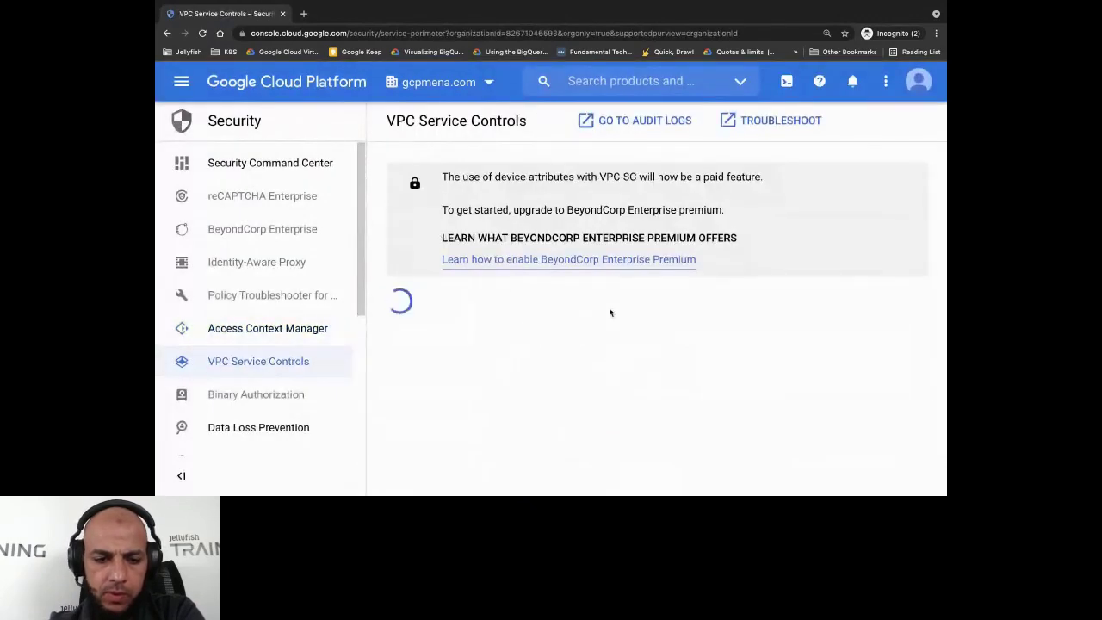
{"action": "scroll", "coordinate": [895, 436], "scroll_direction": "down", "scroll_amount": 1}
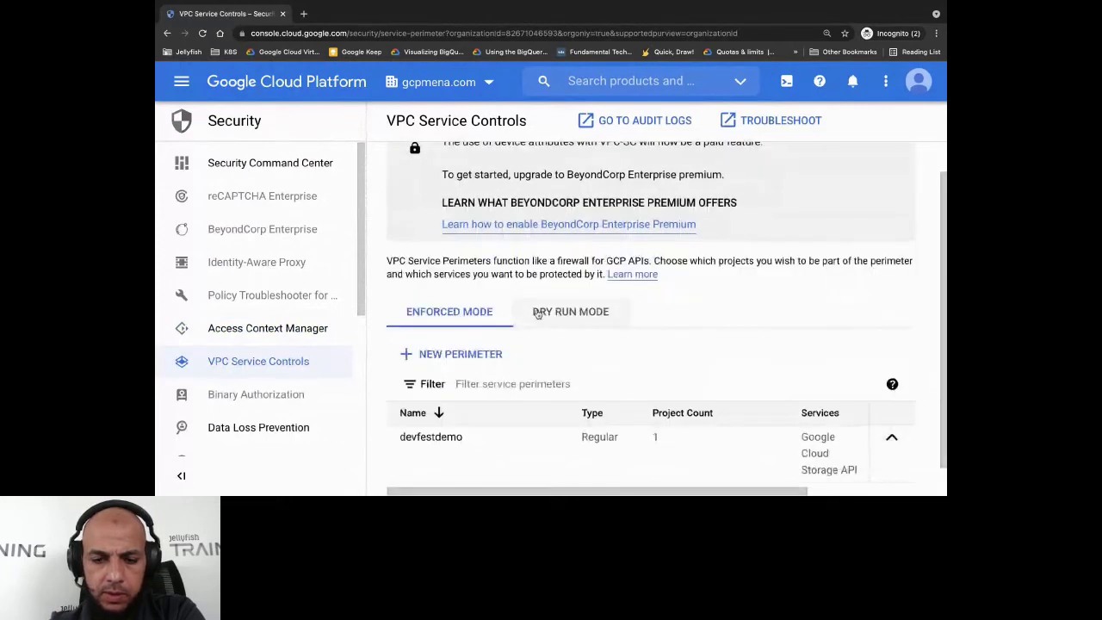
{"action": "scroll", "coordinate": [560, 353], "scroll_direction": "down", "scroll_amount": 1}
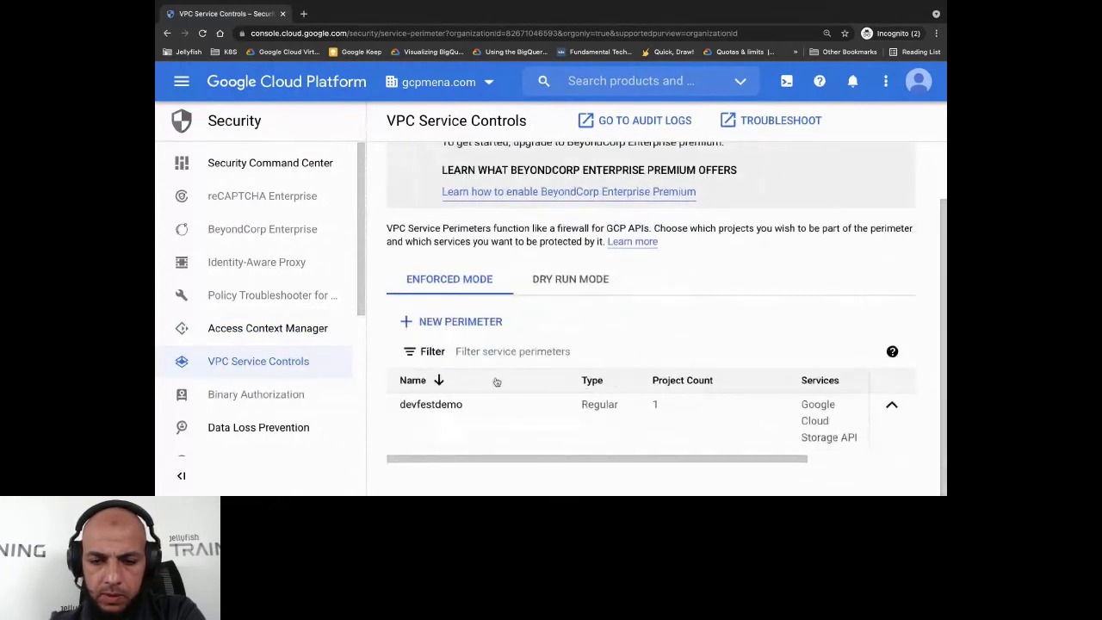
{"action": "left_click", "coordinate": [423, 403]}
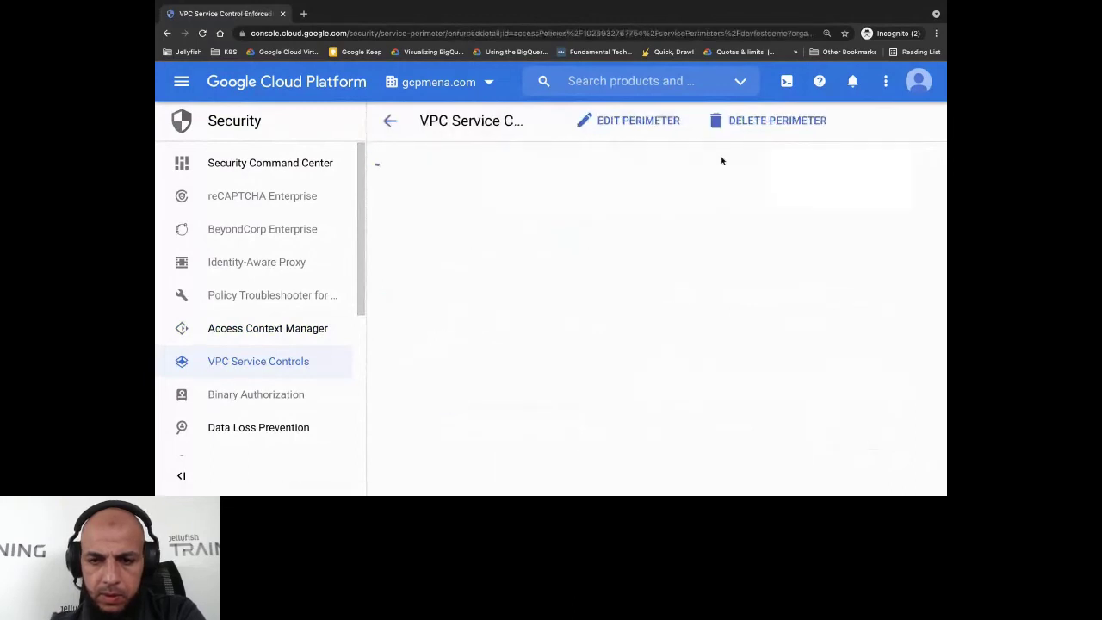
{"action": "left_click", "coordinate": [774, 127]}
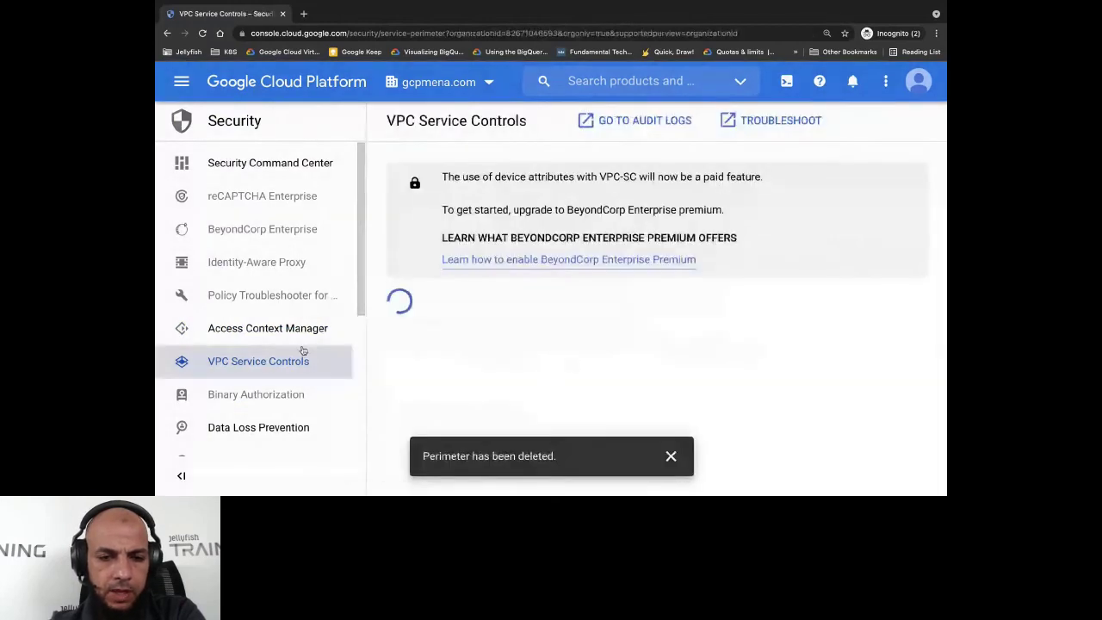
Start a new access level in Access Context Manager and title it devfestdemo.
{"action": "left_click", "coordinate": [297, 332]}
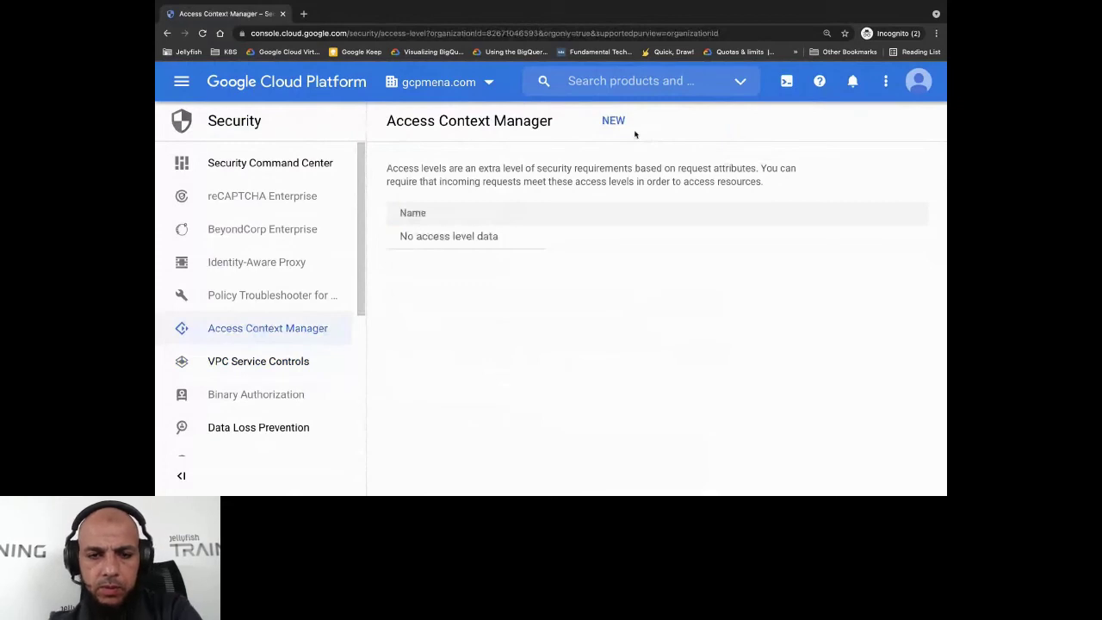
{"action": "left_click", "coordinate": [615, 122]}
{"action": "type", "text": "servi"}
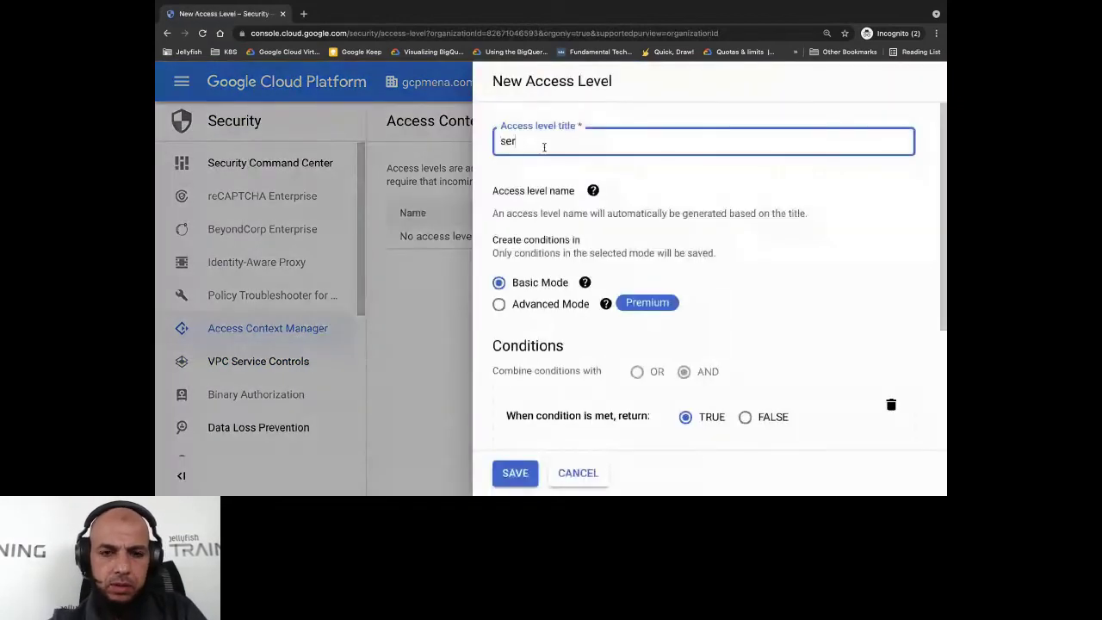
{"action": "key", "text": "BackSpace"}
{"action": "key", "text": "BackSpace"}
{"action": "key", "text": "BackSpace"}
{"action": "key", "text": "BackSpace"}
{"action": "key", "text": "BackSpace"}
{"action": "type", "text": "dev"}
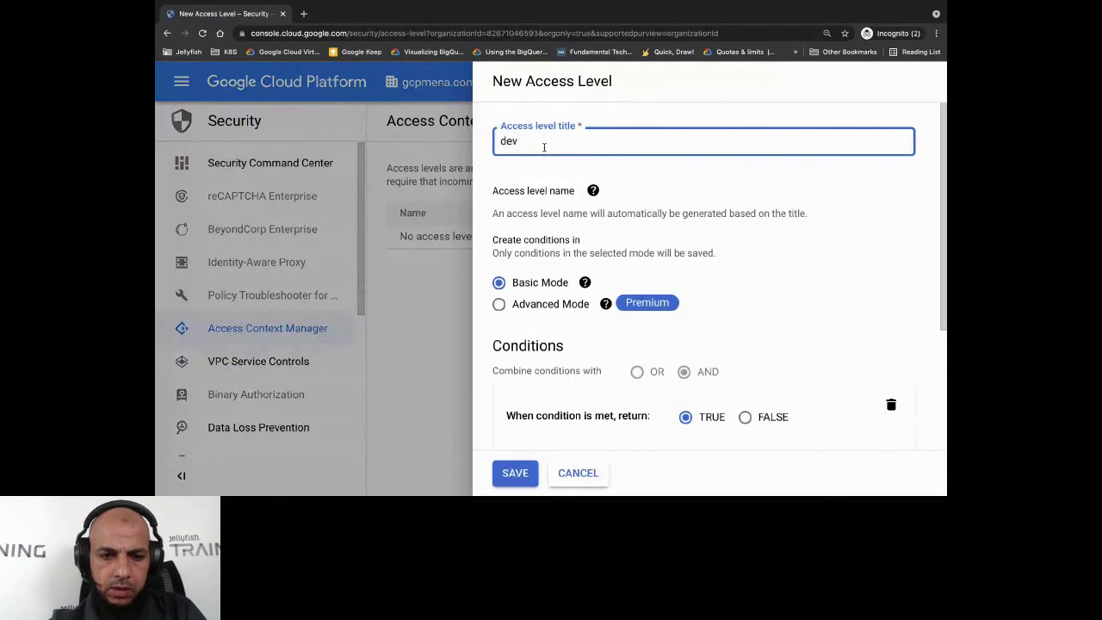
{"action": "type", "text": "festdemo"}
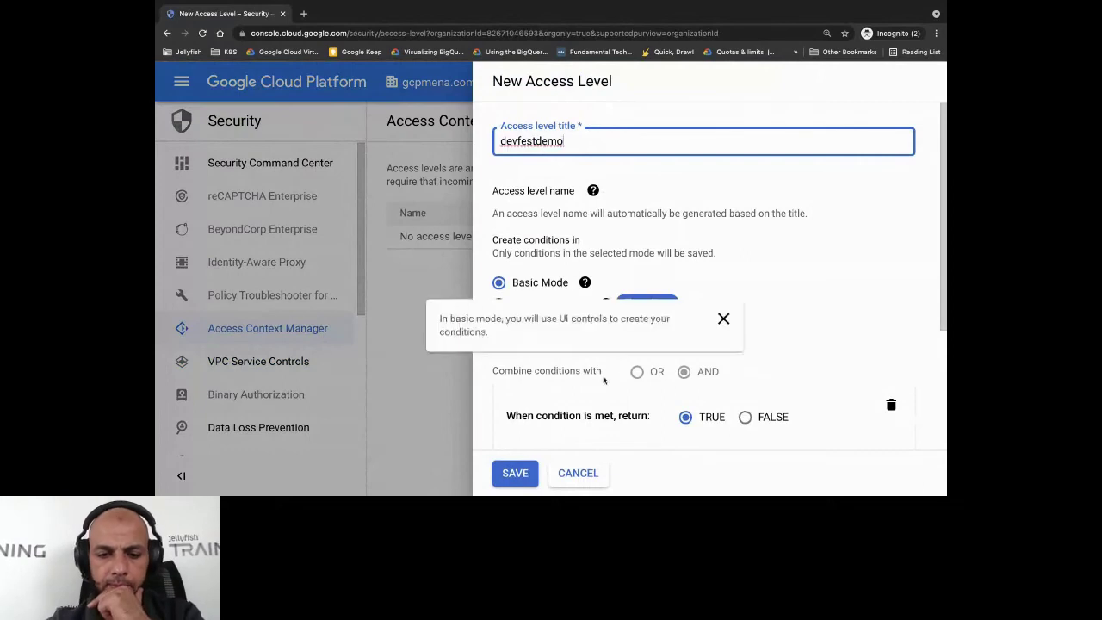
Add an allowed regions condition with Belgium to the devfestdemo access level.
{"action": "scroll", "coordinate": [551, 293], "scroll_direction": "down", "scroll_amount": 4}
{"action": "left_click", "coordinate": [523, 310]}
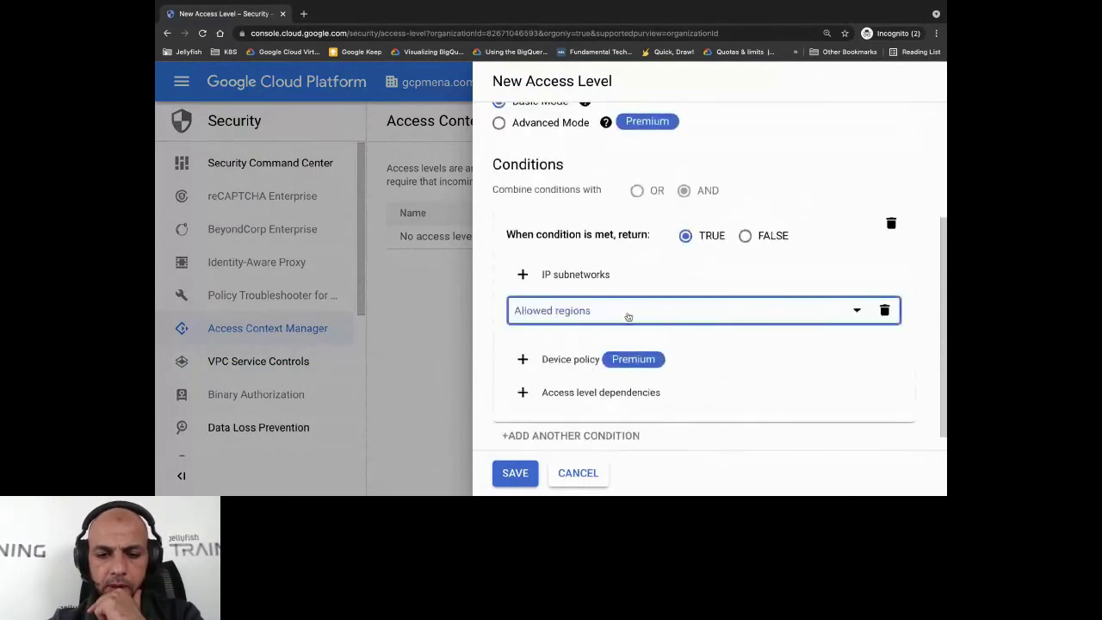
{"action": "left_click", "coordinate": [606, 298]}
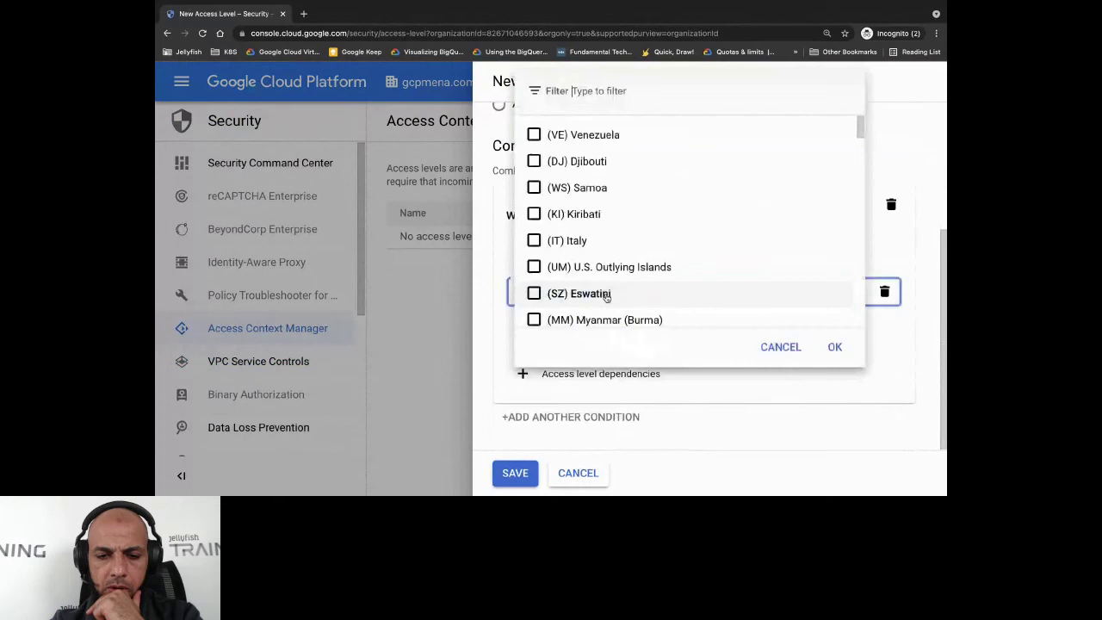
{"action": "scroll", "coordinate": [619, 302], "scroll_direction": "down", "scroll_amount": 1}
{"action": "scroll", "coordinate": [619, 307], "scroll_direction": "down", "scroll_amount": 5}
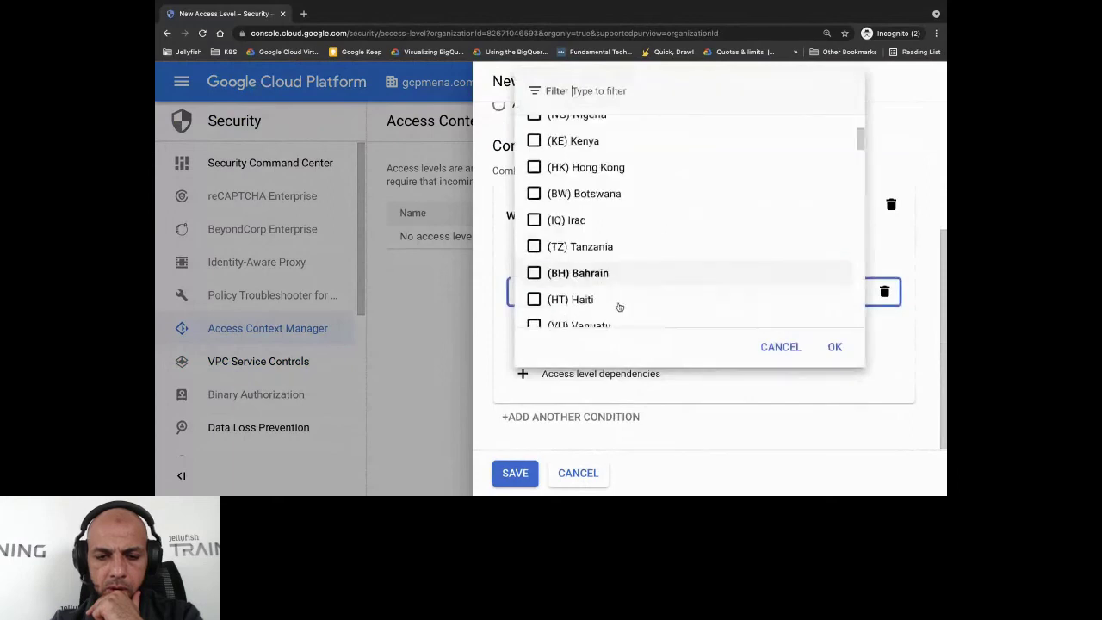
{"action": "scroll", "coordinate": [619, 306], "scroll_direction": "down", "scroll_amount": 5}
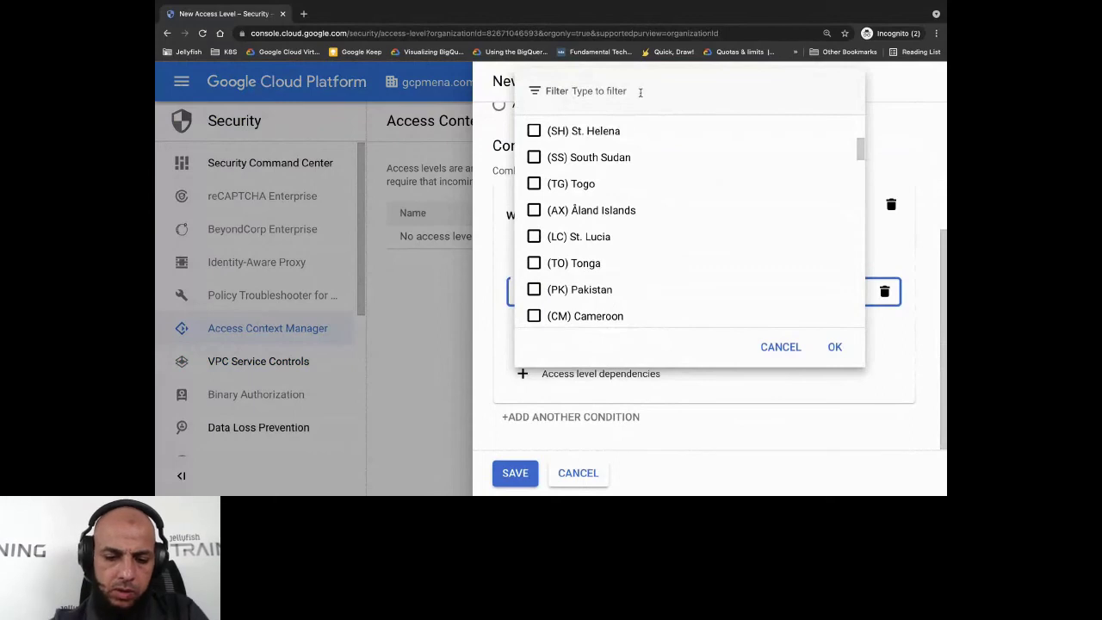
{"action": "type", "text": "belg"}
{"action": "left_click", "coordinate": [533, 306]}
{"action": "left_click", "coordinate": [841, 348]}
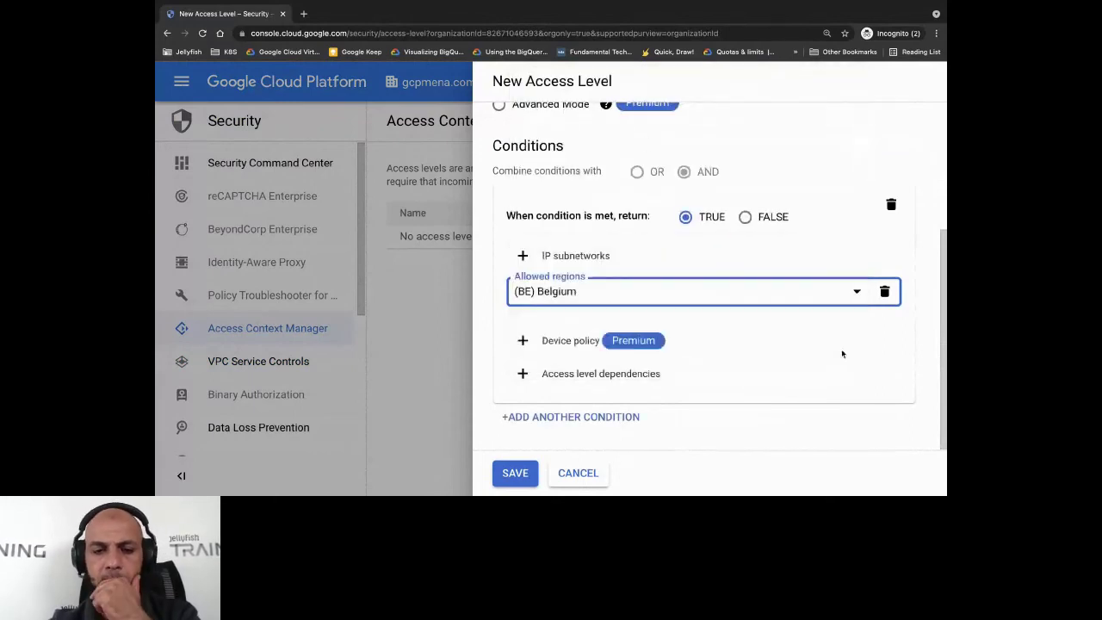
Save the devfestdemo access level and start a regular VPC service perimeter named demo.
{"action": "left_click", "coordinate": [517, 475]}
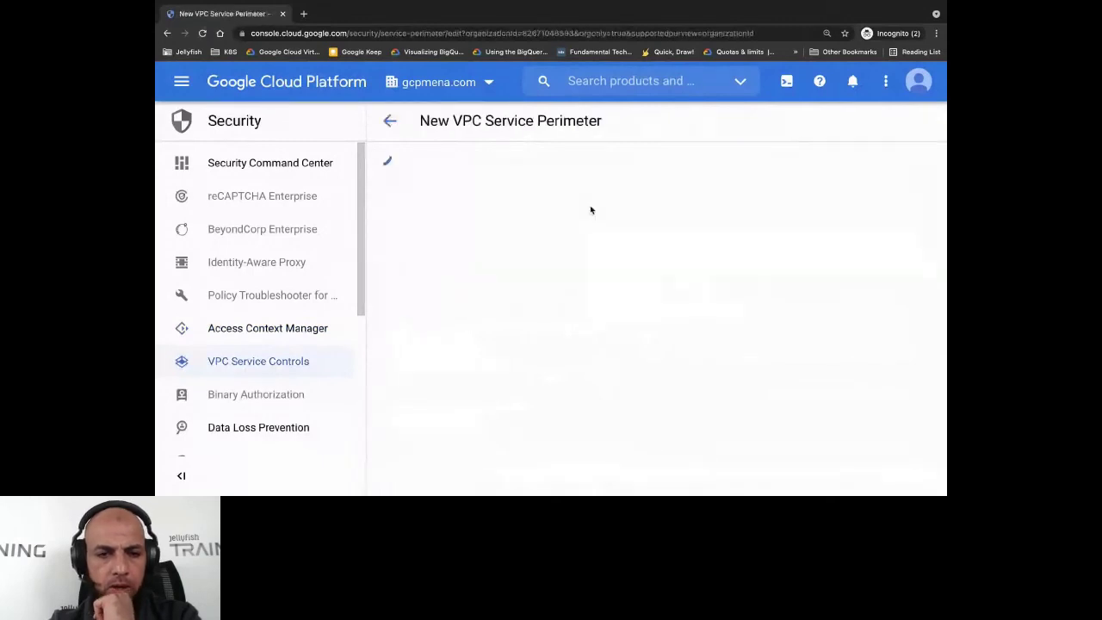
{"action": "left_click", "coordinate": [657, 211]}
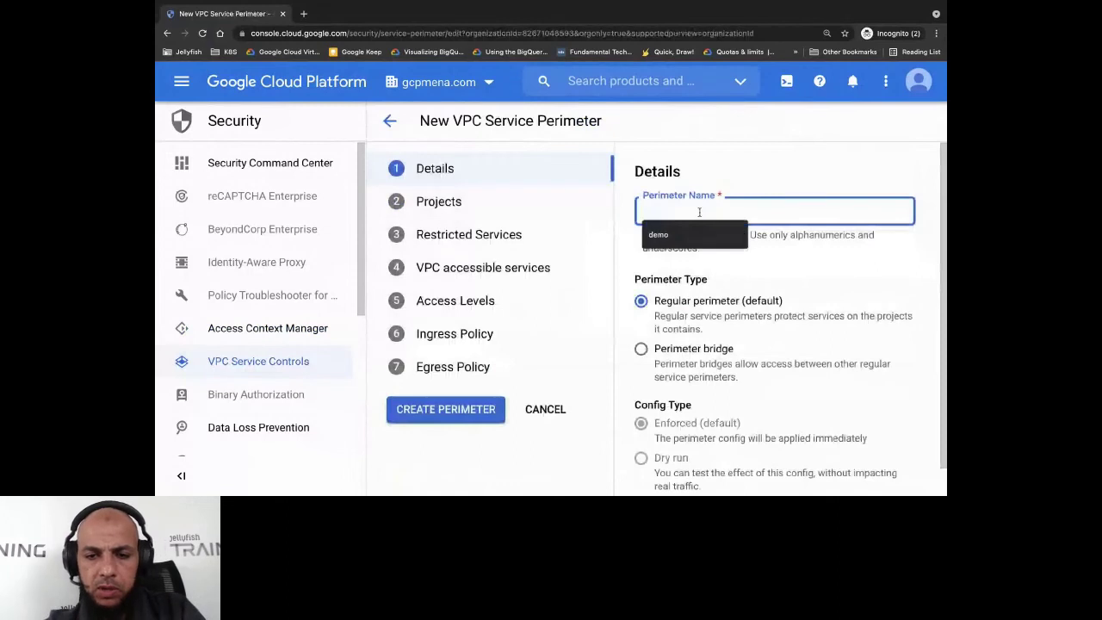
{"action": "left_click", "coordinate": [734, 225]}
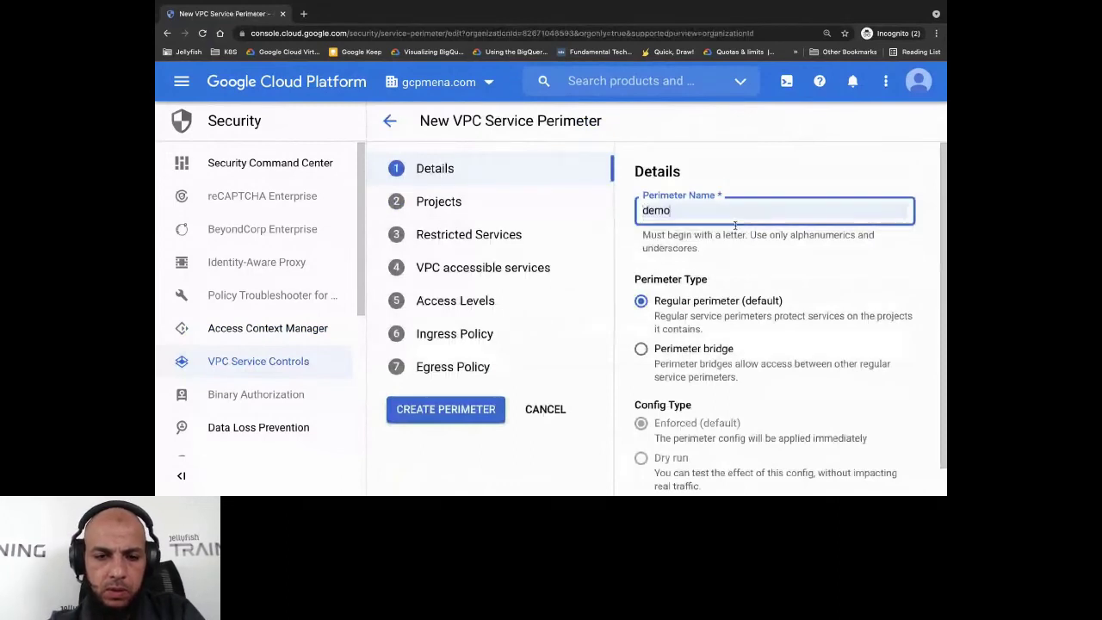
Add the gcp-security project to the demo perimeter, restrict the Google Cloud Storage API, and create the perimeter.
{"action": "left_click", "coordinate": [436, 202]}
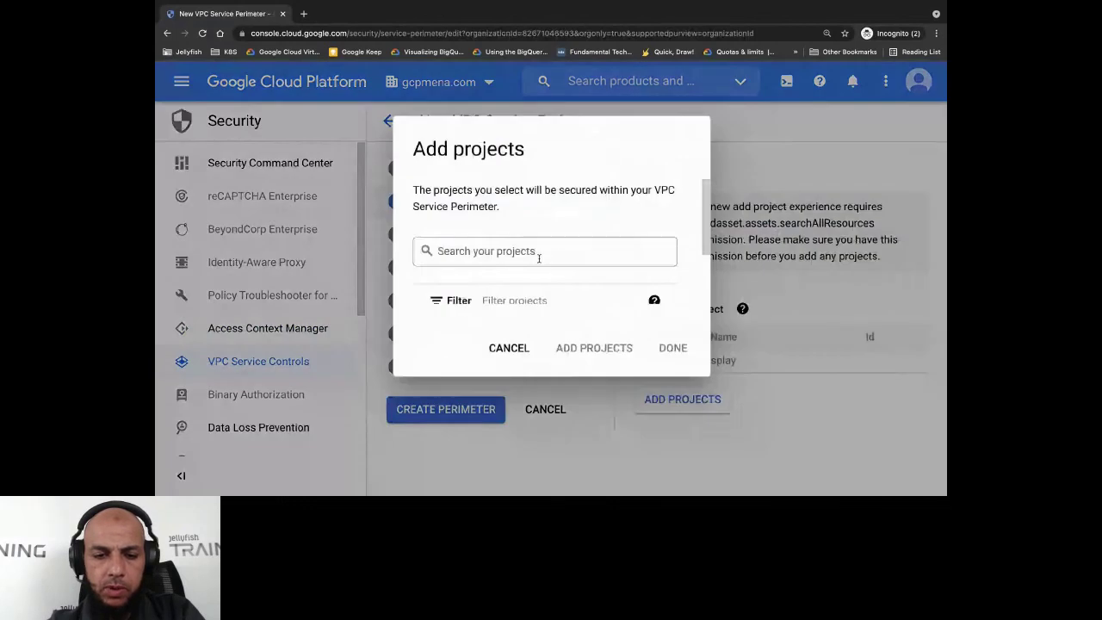
{"action": "left_click", "coordinate": [438, 297]}
{"action": "left_click", "coordinate": [627, 350]}
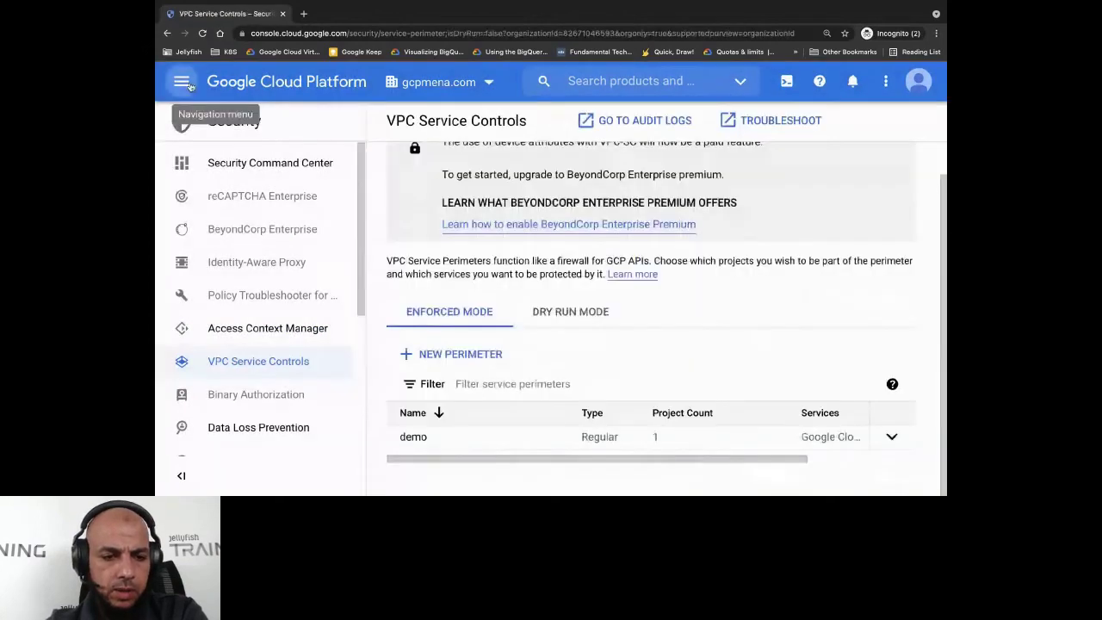
Open the Cloud Storage browser in a separate tab and check the buckets of the gcp-security project.
{"action": "left_click", "coordinate": [183, 82]}
{"action": "mouse_move", "coordinate": [277, 325]}
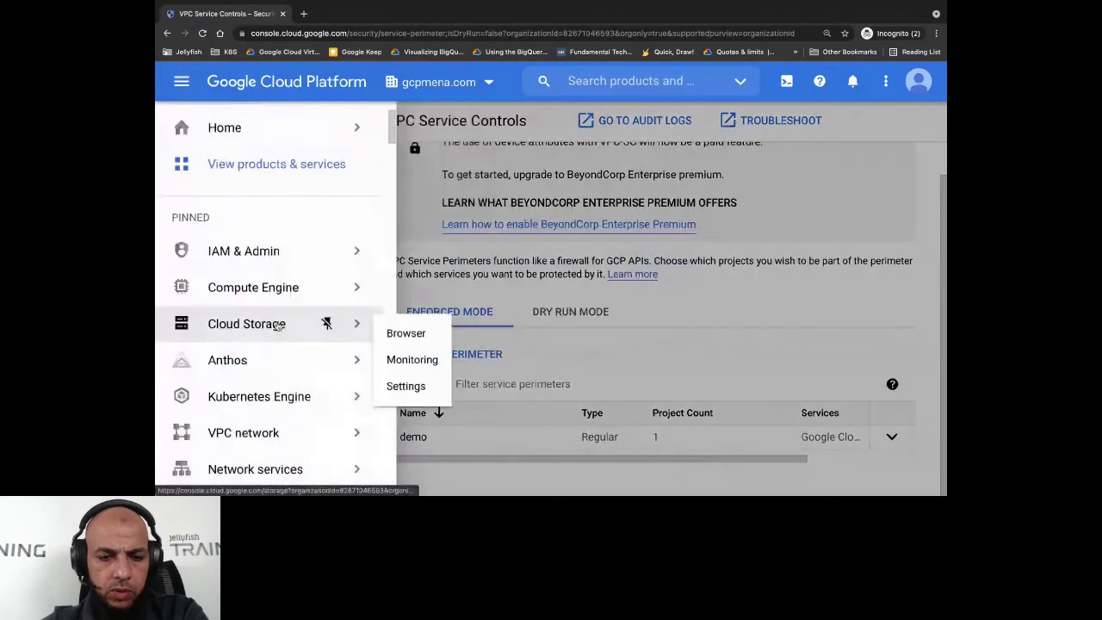
{"action": "right_click", "coordinate": [417, 337]}
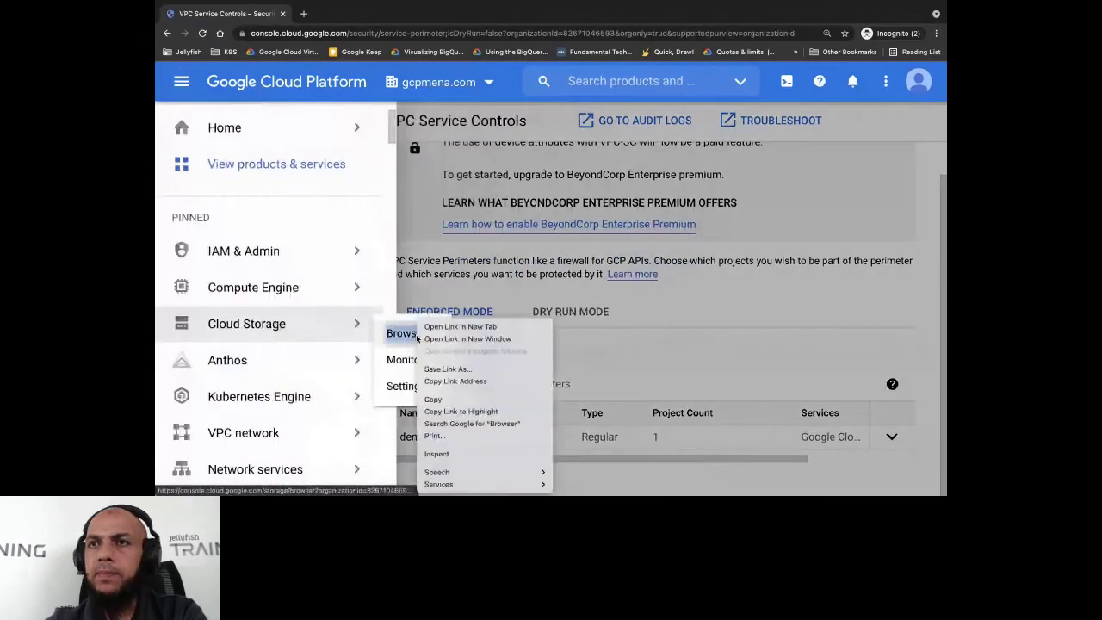
{"action": "left_click", "coordinate": [460, 327]}
{"action": "left_click", "coordinate": [344, 14]}
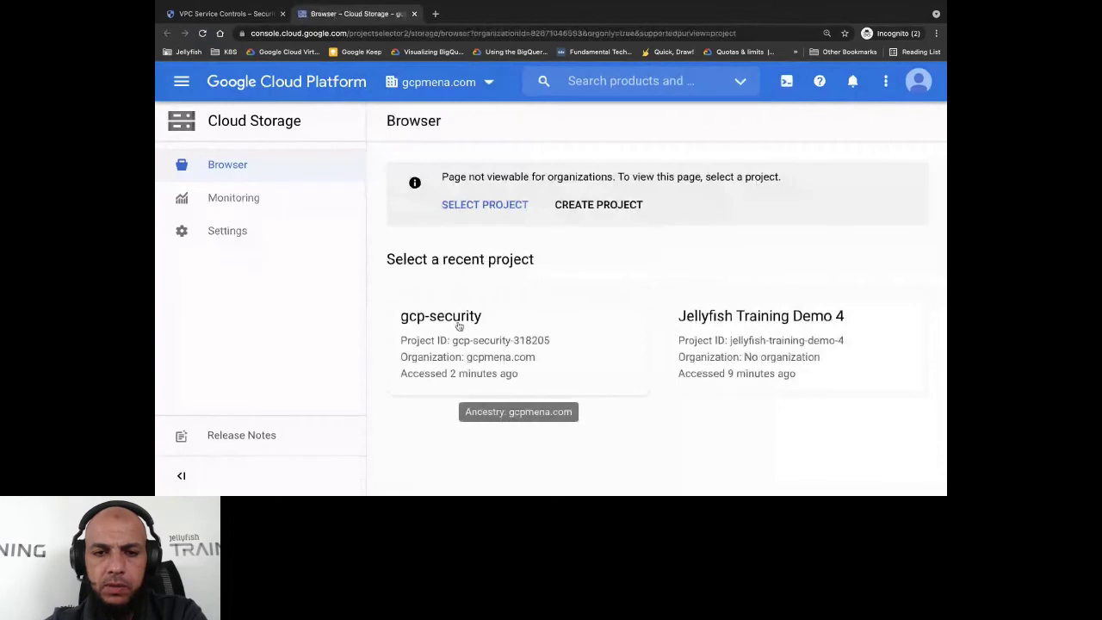
{"action": "left_click", "coordinate": [459, 326]}
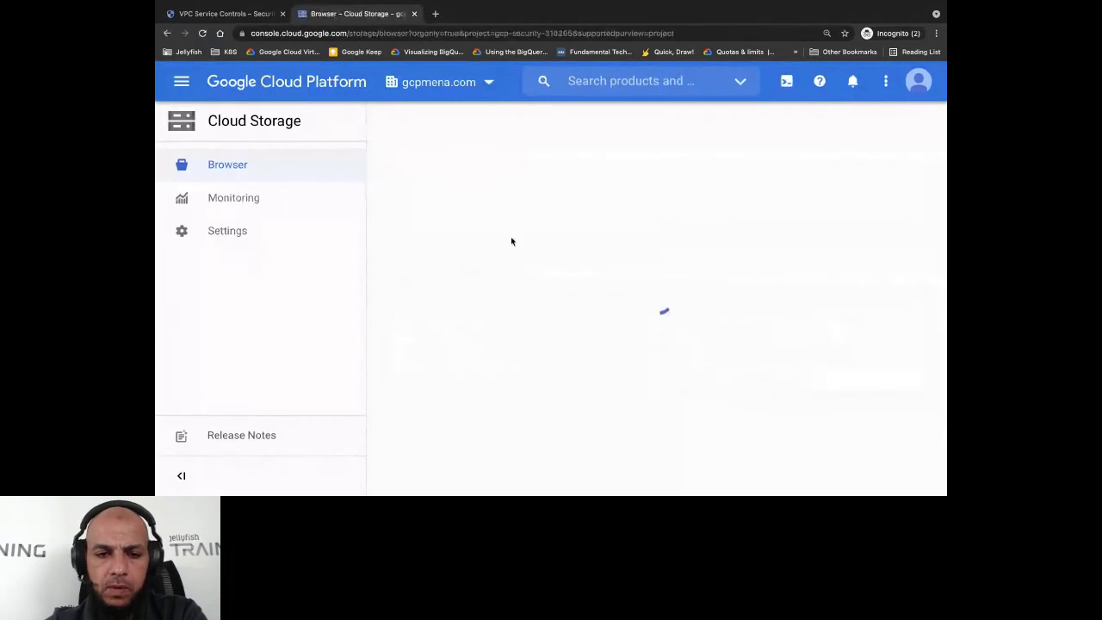
{"action": "left_click_drag", "start_coordinate": [500, 331], "coordinate": [376, 320]}
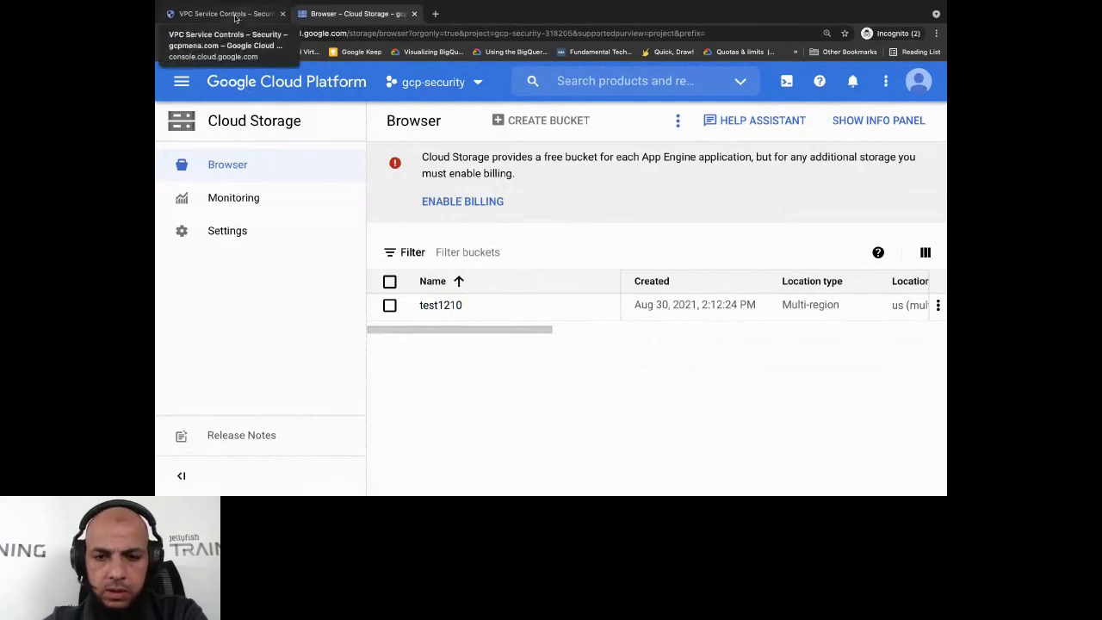
Return to VPC Service Controls and review the demo perimeter's protected projects, restricted services and remaining configuration.
{"action": "left_click", "coordinate": [235, 15]}
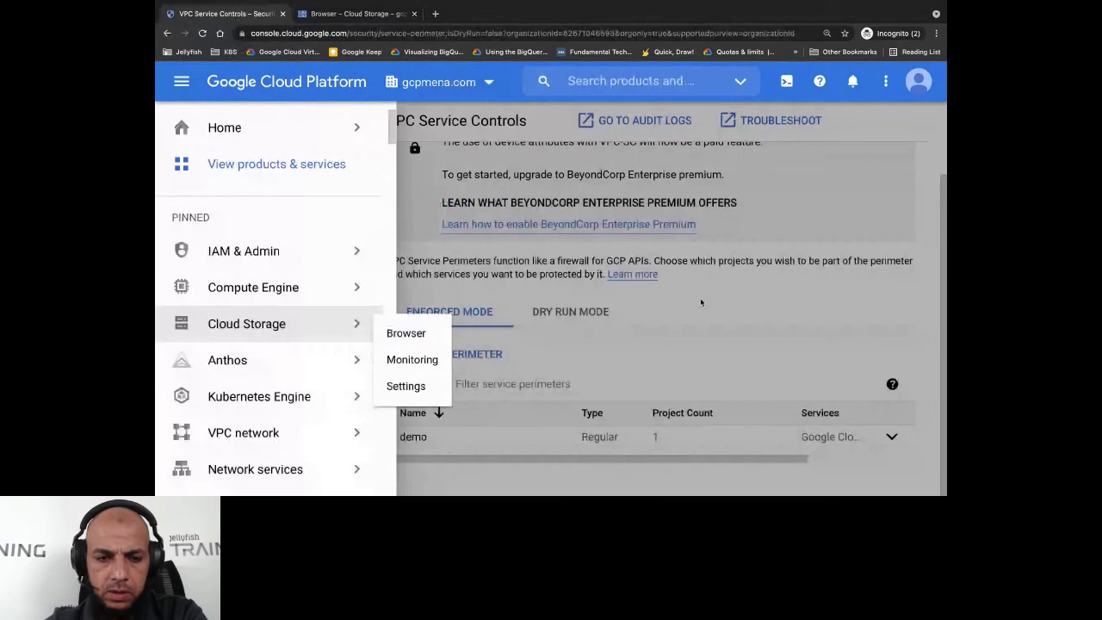
{"action": "left_click", "coordinate": [701, 302]}
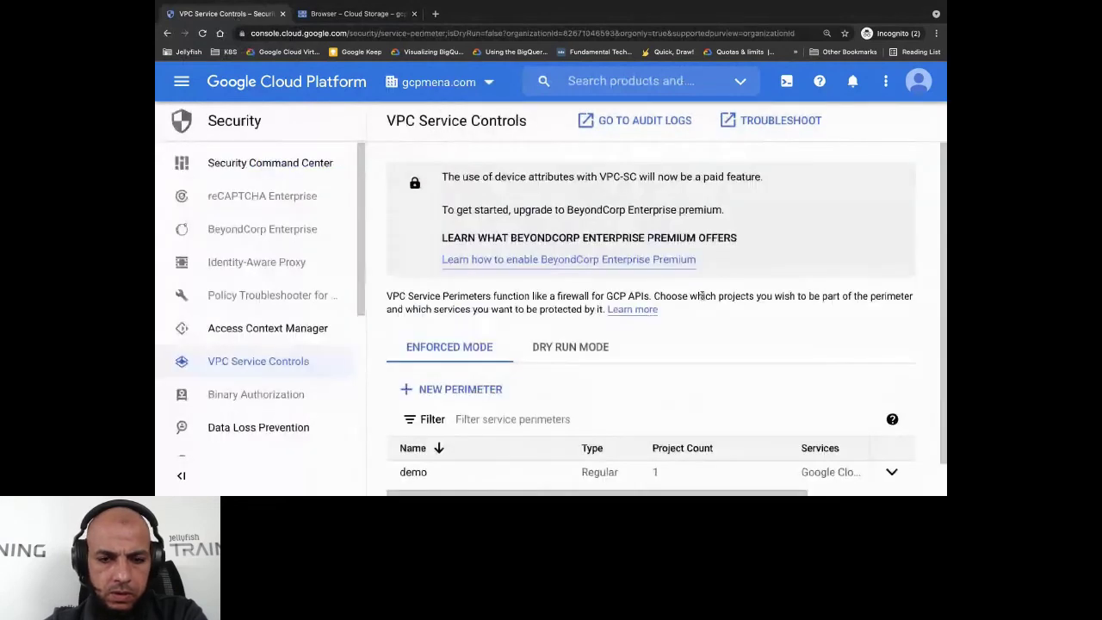
{"action": "scroll", "coordinate": [701, 296], "scroll_direction": "down", "scroll_amount": 1}
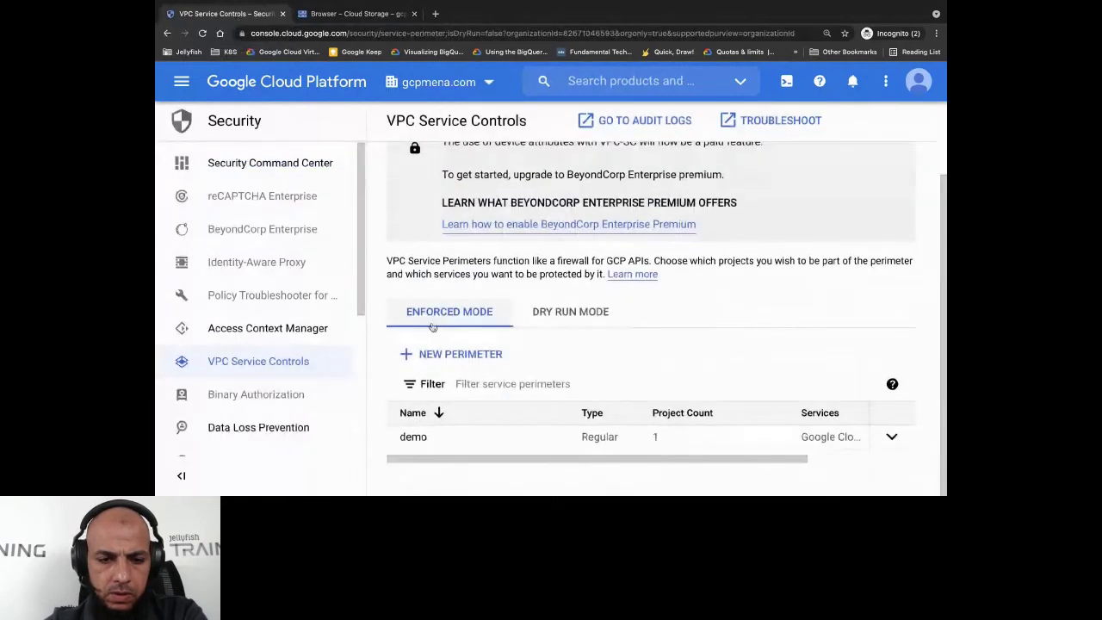
{"action": "left_click", "coordinate": [238, 270]}
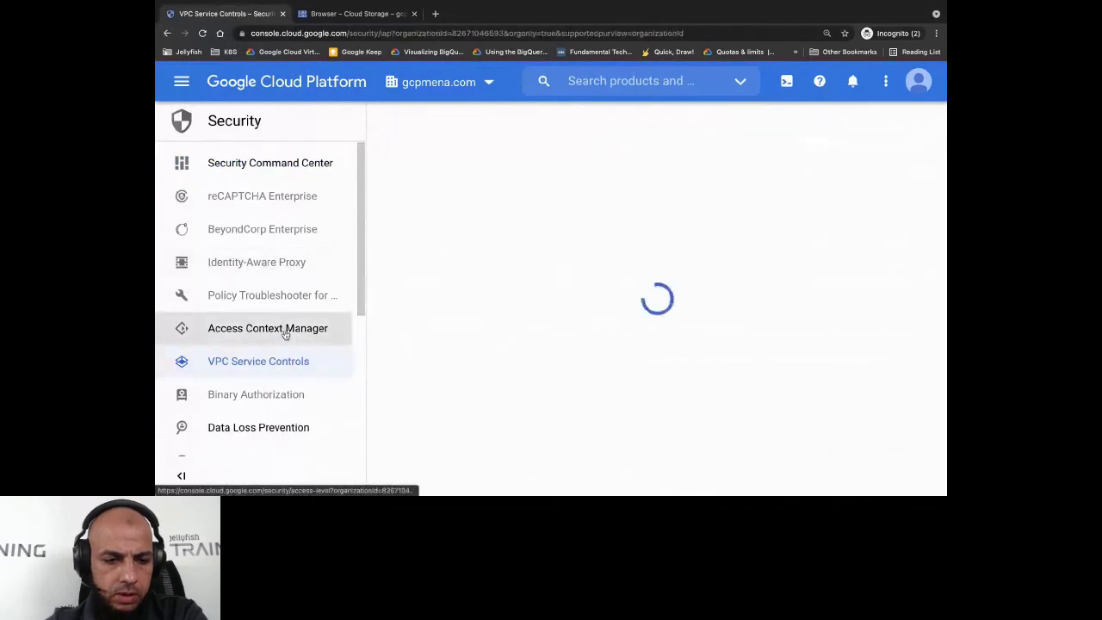
{"action": "left_click", "coordinate": [285, 334]}
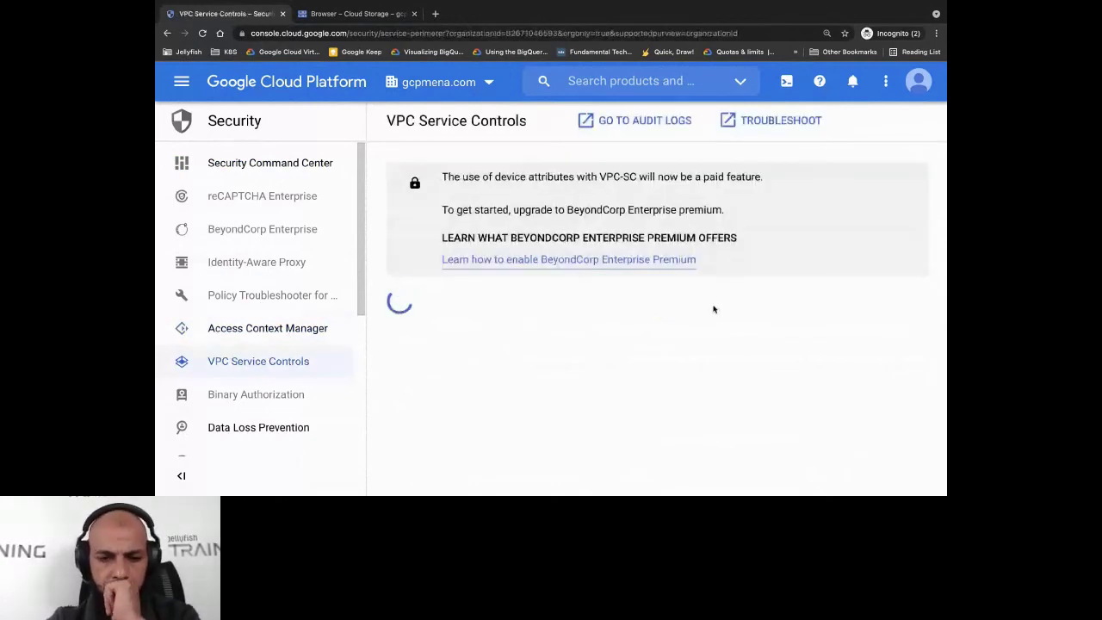
{"action": "scroll", "coordinate": [894, 438], "scroll_direction": "down", "scroll_amount": 1}
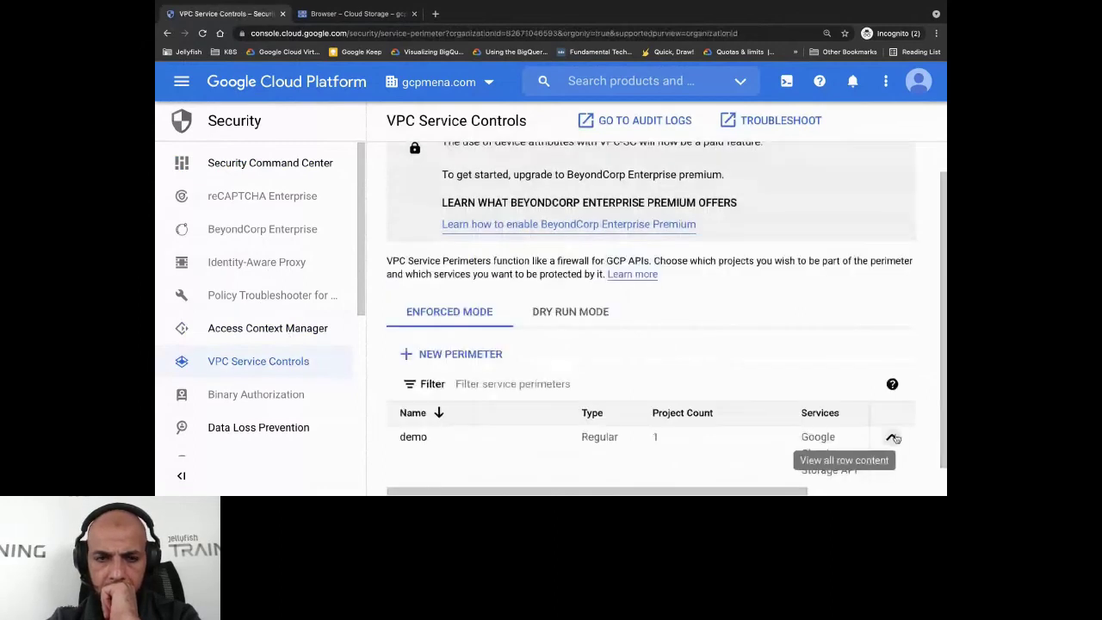
{"action": "left_click", "coordinate": [413, 436]}
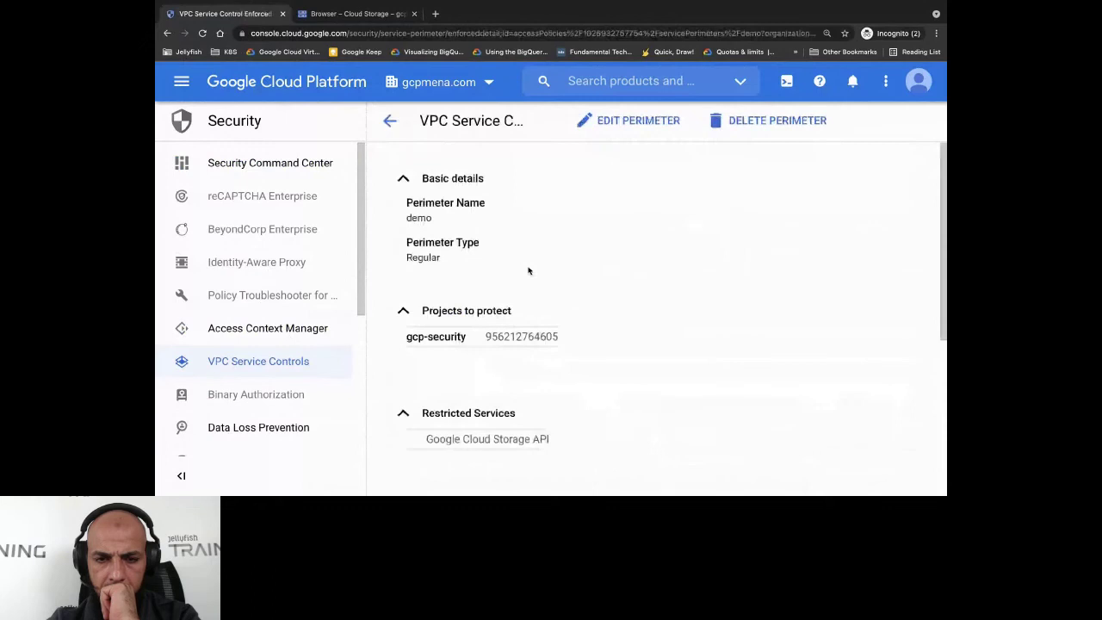
{"action": "scroll", "coordinate": [534, 270], "scroll_direction": "down", "scroll_amount": 1}
Edit the demo perimeter to use the devfestdemo access level and save the change.
{"action": "left_click", "coordinate": [638, 126]}
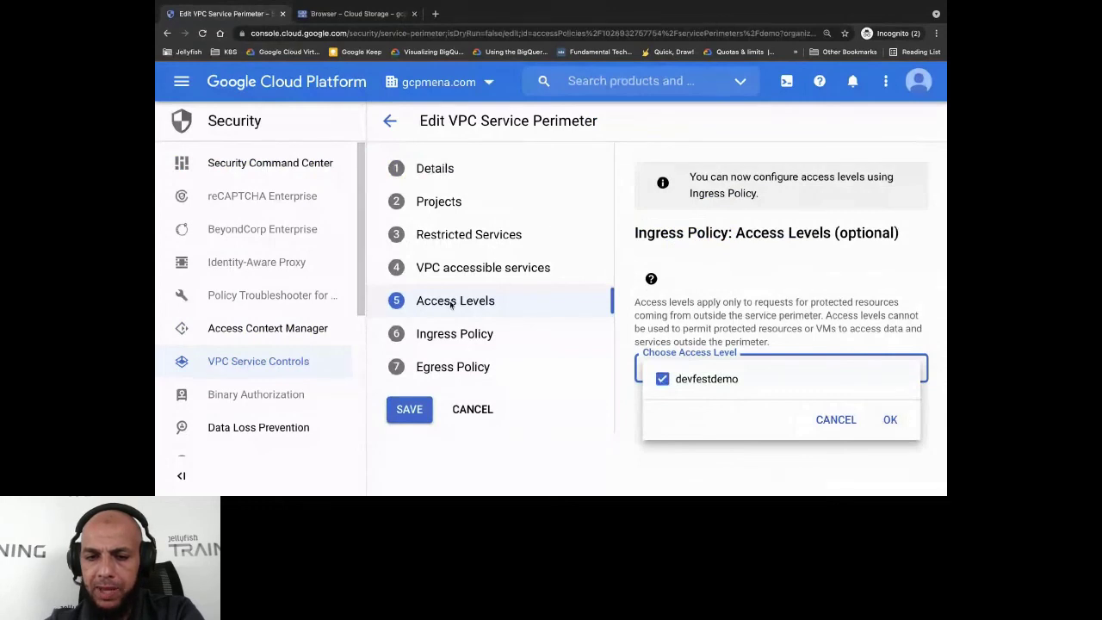
{"action": "left_click", "coordinate": [890, 419]}
{"action": "left_click", "coordinate": [418, 412]}
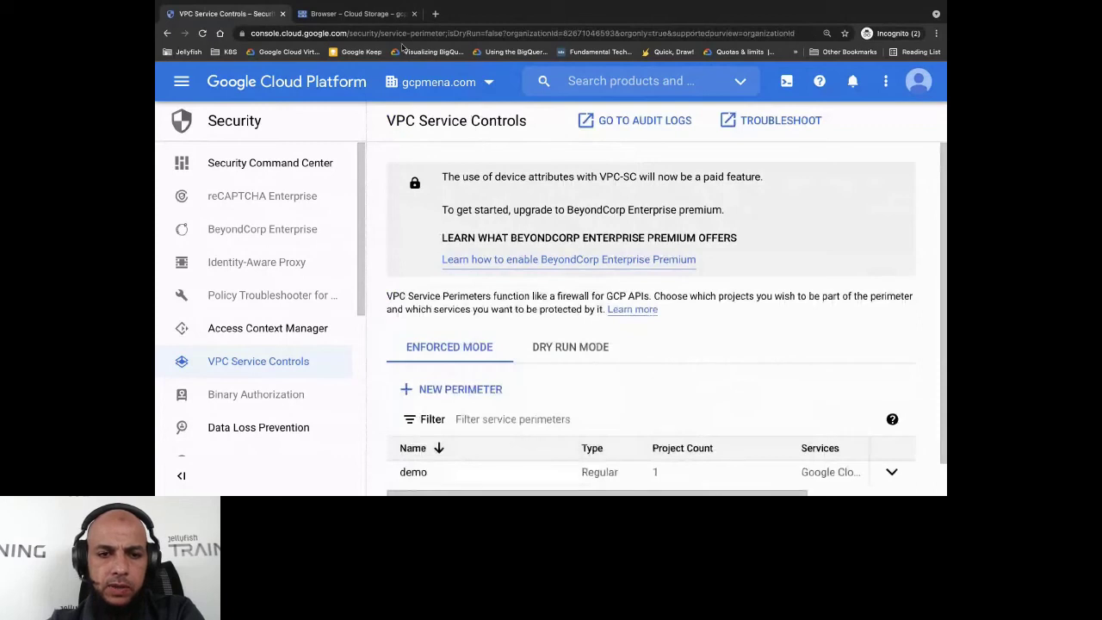
Reload the Cloud Storage browser for gcp-security to test bucket access with Belgium as the allowed region.
{"action": "left_click", "coordinate": [376, 14]}
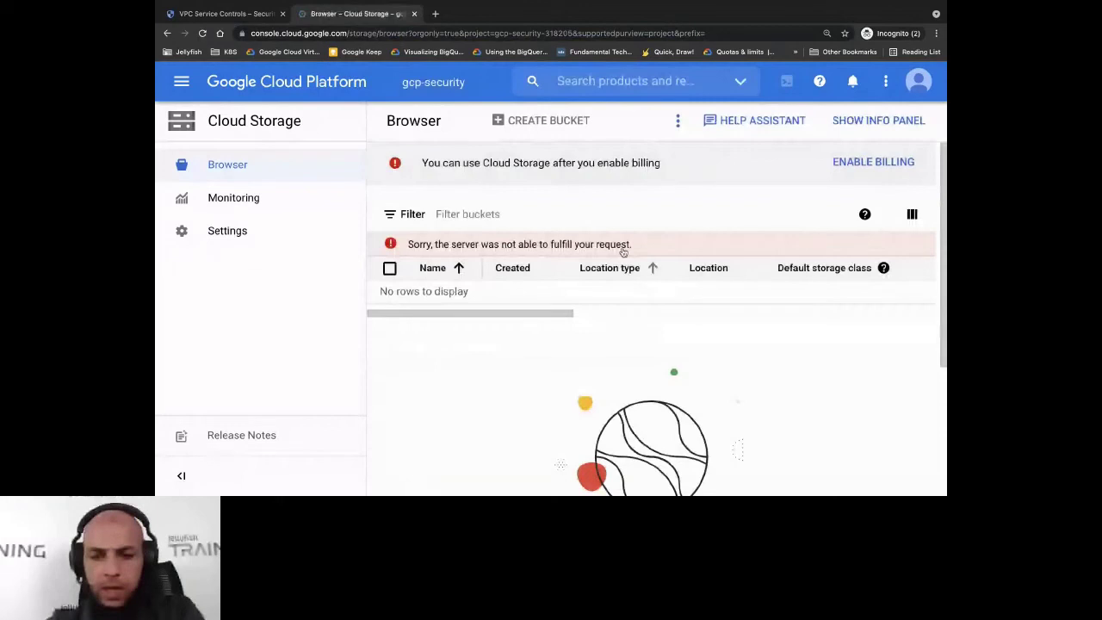
{"action": "triple_click", "coordinate": [597, 244]}
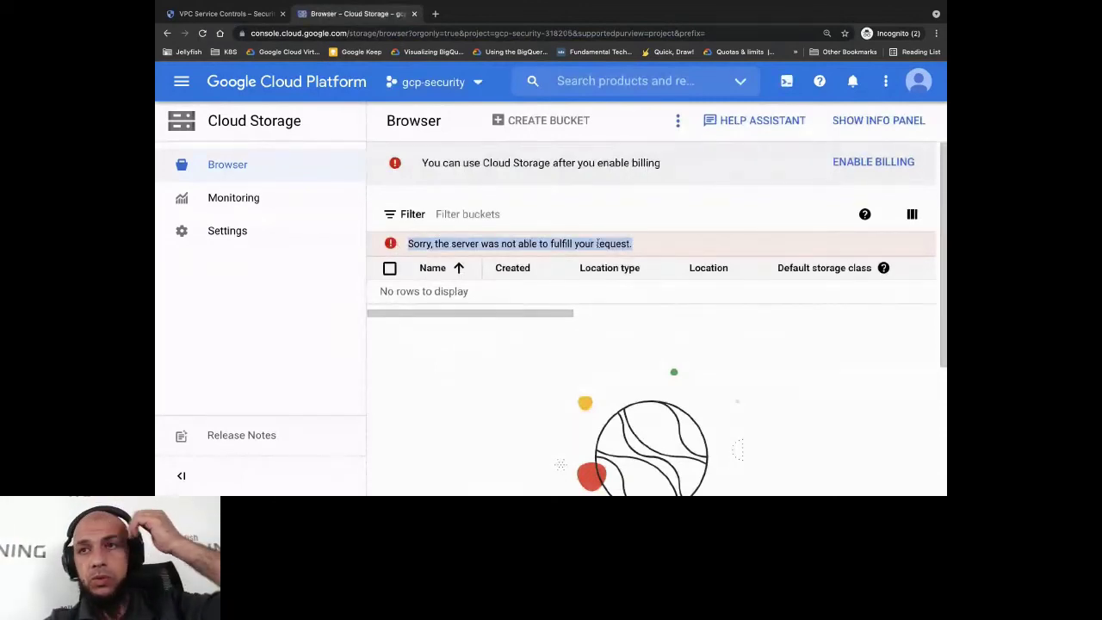
Replace Belgium with United Arab Emirates in the devfestdemo access level's allowed regions and save the level.
{"action": "left_click", "coordinate": [185, 13]}
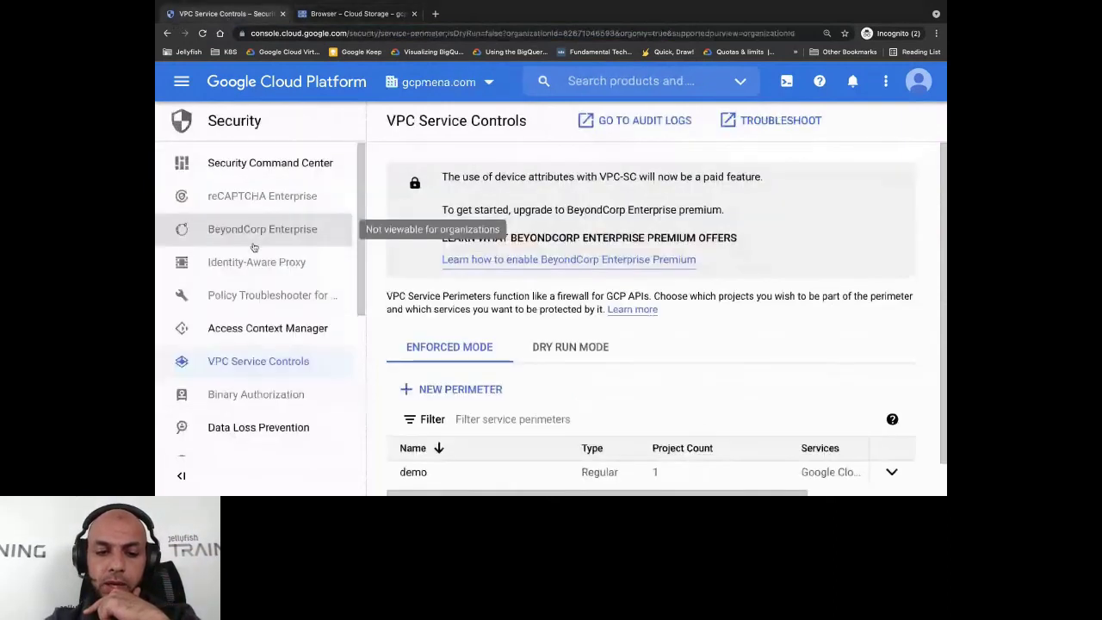
{"action": "left_click", "coordinate": [262, 328]}
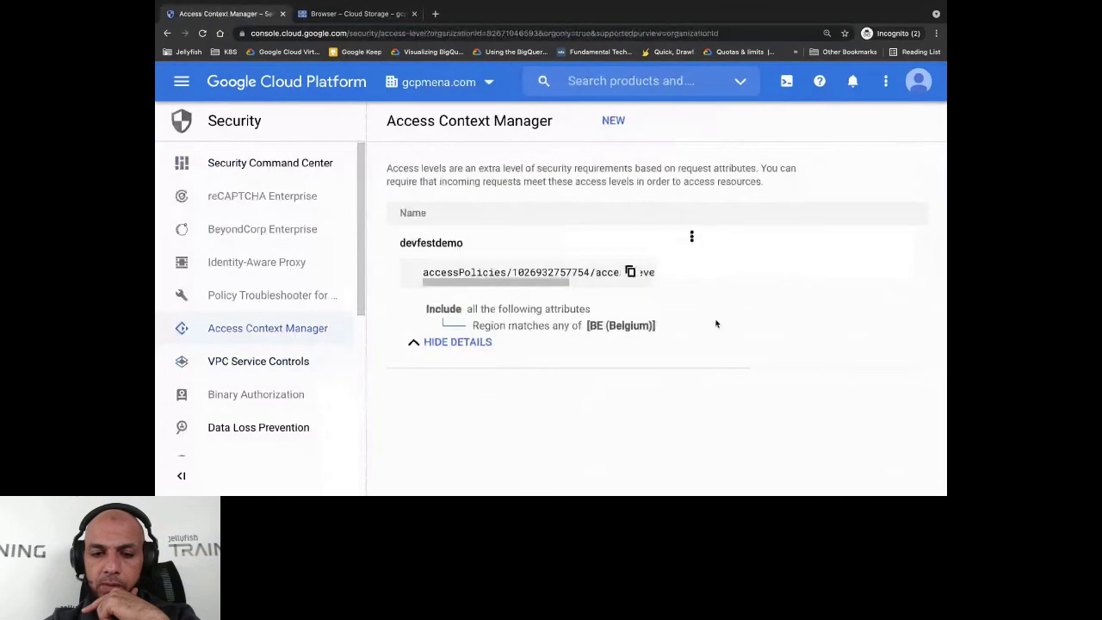
{"action": "left_click", "coordinate": [692, 238]}
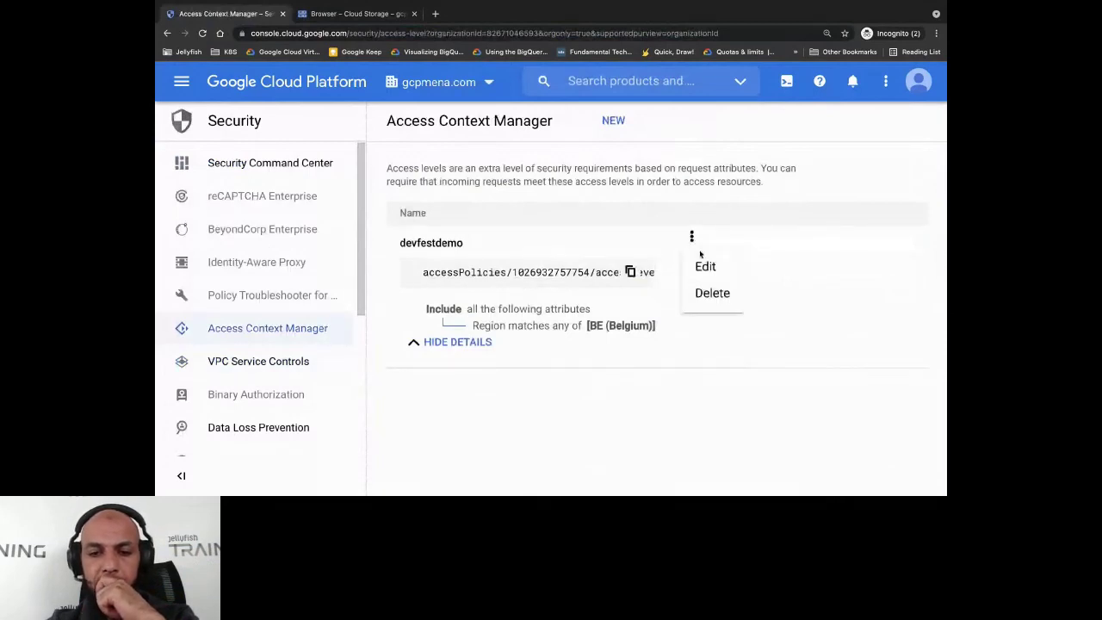
{"action": "left_click", "coordinate": [705, 266]}
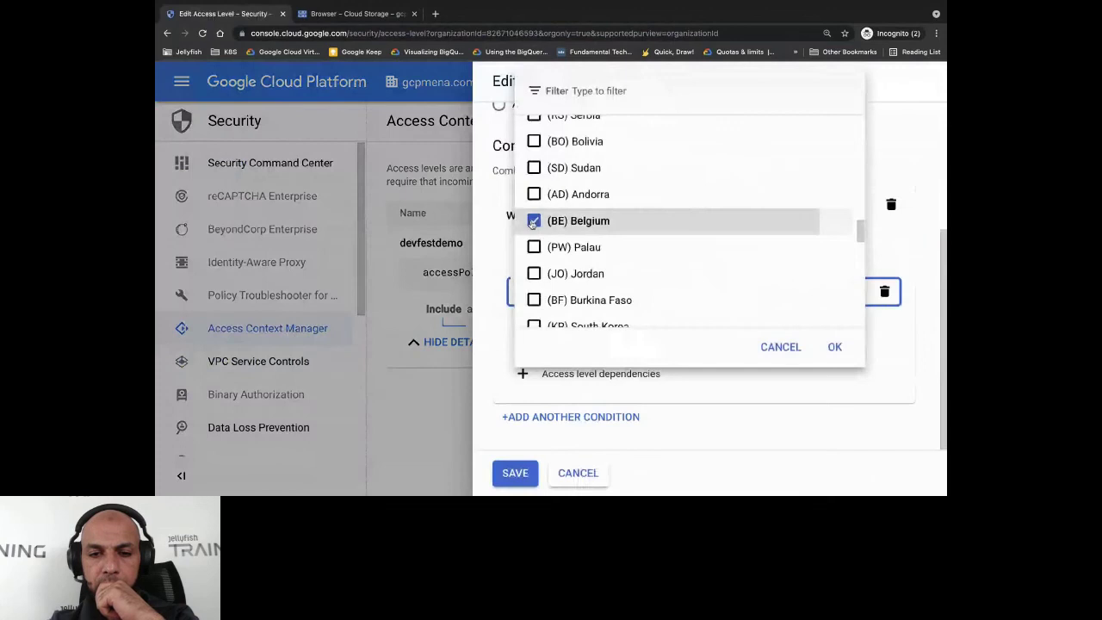
{"action": "left_click", "coordinate": [533, 221]}
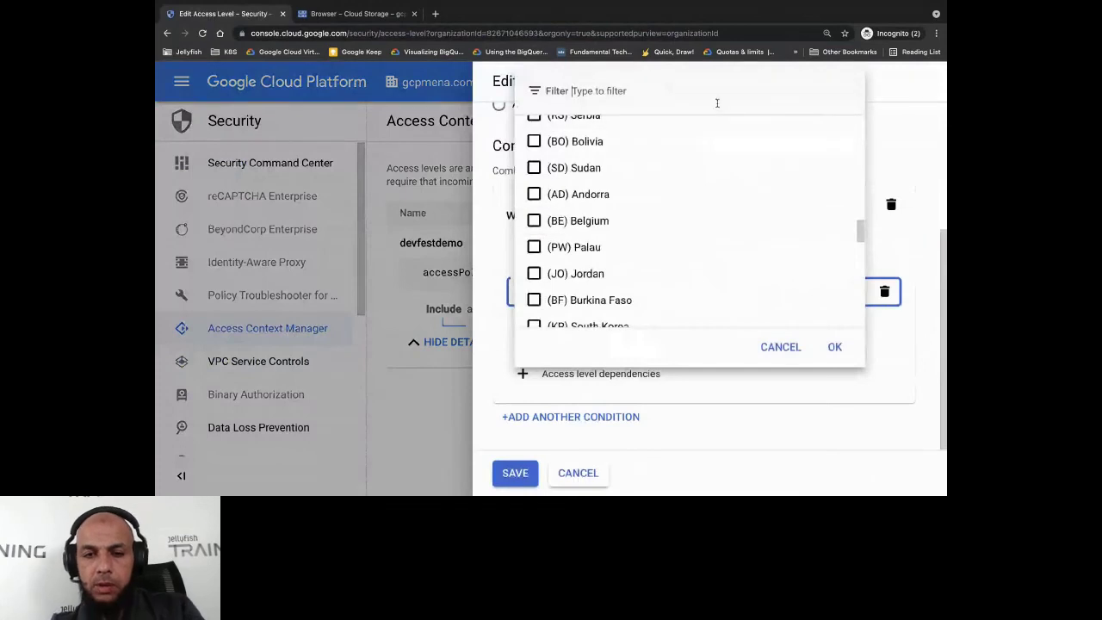
{"action": "type", "text": "united"}
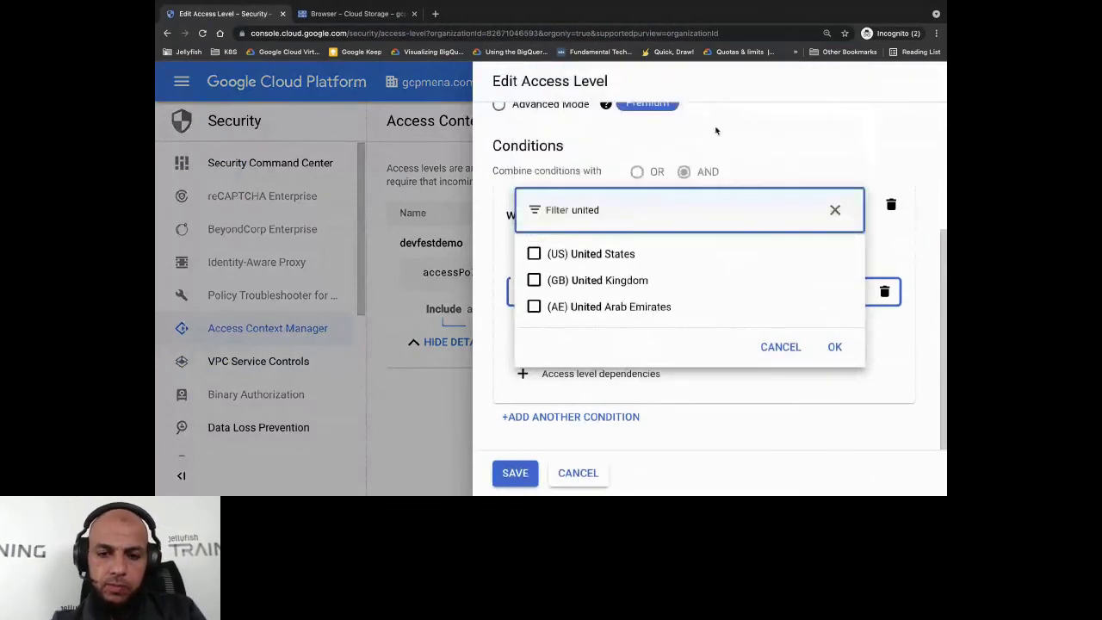
{"action": "left_click", "coordinate": [584, 310]}
{"action": "left_click", "coordinate": [831, 347]}
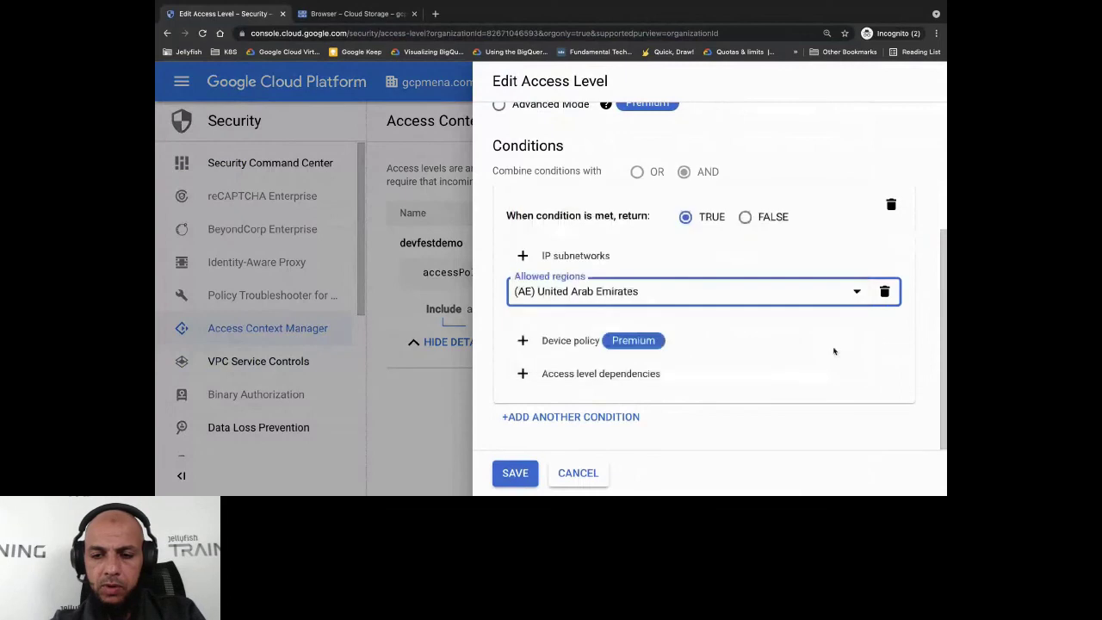
{"action": "left_click", "coordinate": [515, 473]}
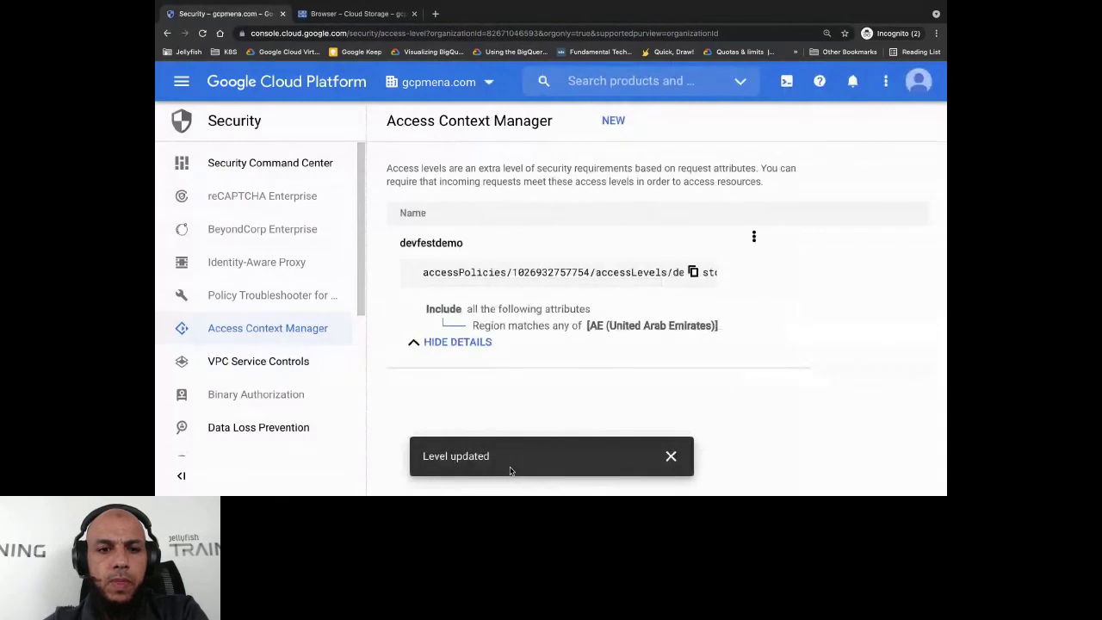
Reload the gcp-security bucket list to test access with United Arab Emirates allowed, and switch to the presentation slides.
{"action": "left_click", "coordinate": [399, 15]}
{"action": "left_click", "coordinate": [382, 32]}
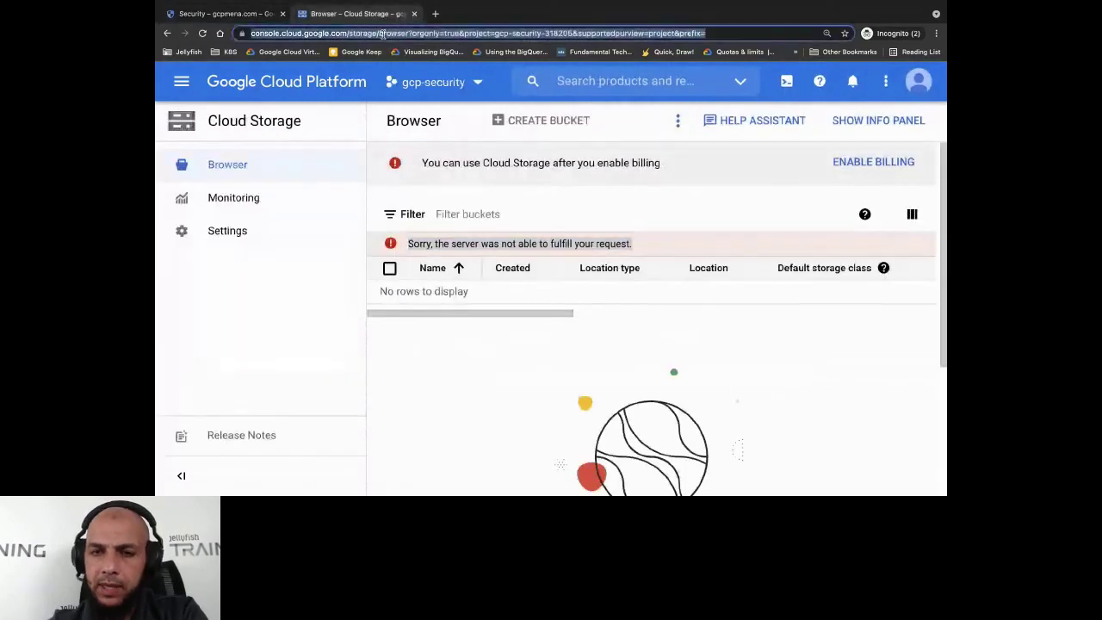
{"action": "key", "text": "Return"}
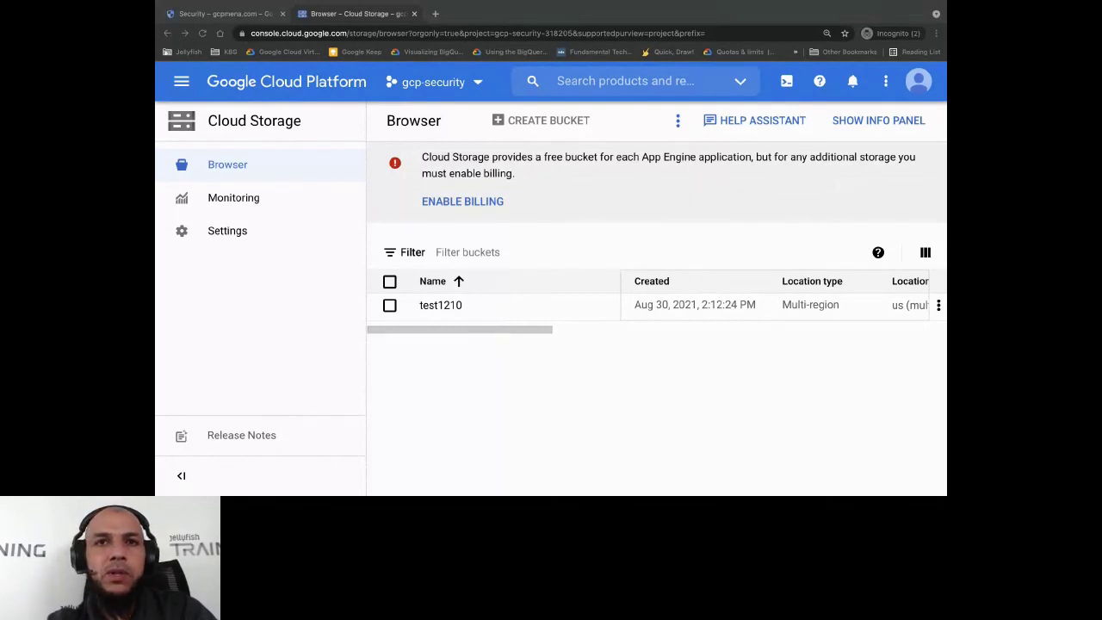
{"action": "left_click", "coordinate": [681, 366]}
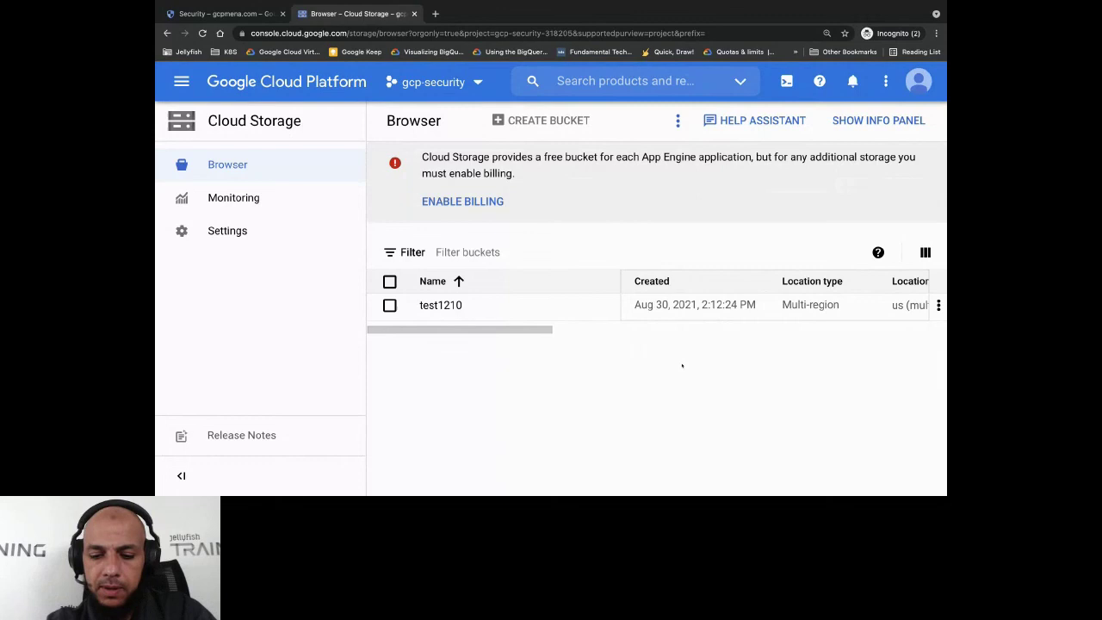
{"action": "key", "text": "ctrl+Right"}
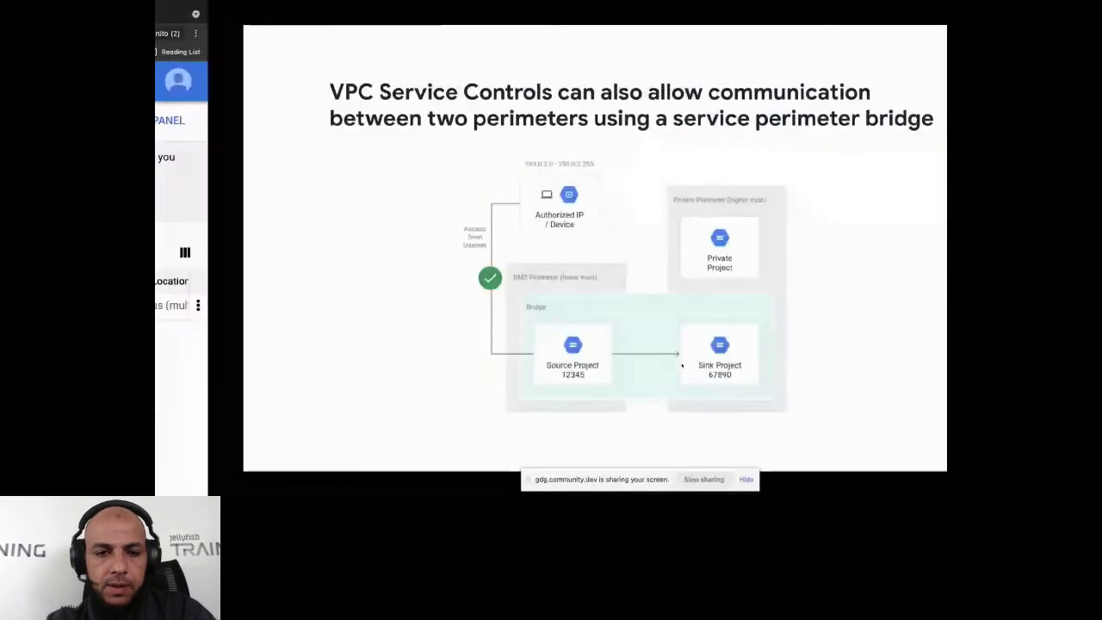
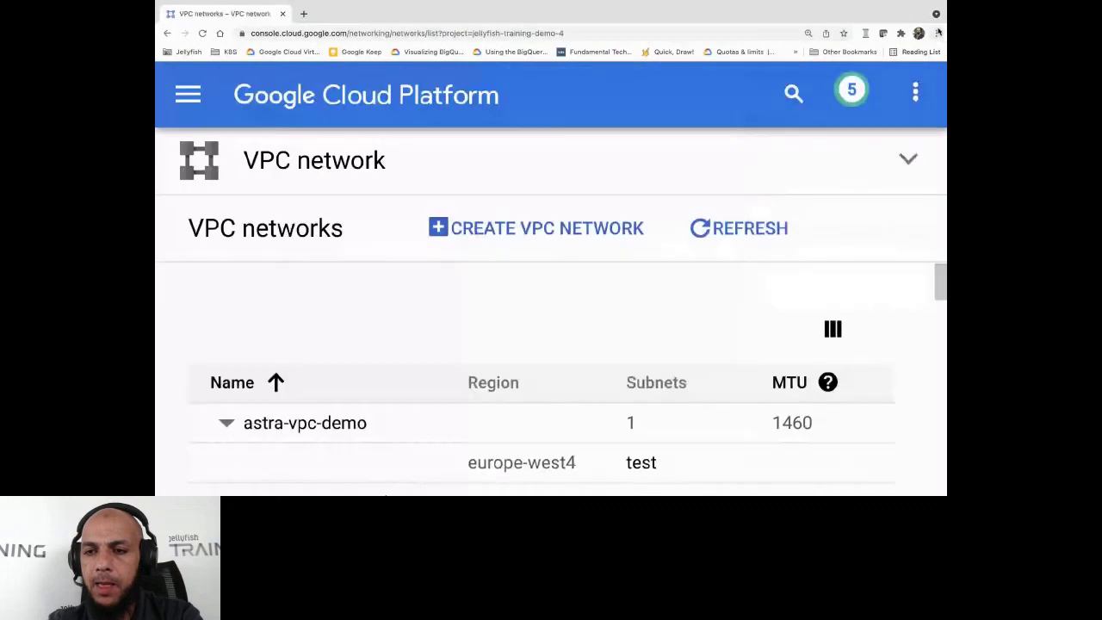
Reduce the browser's page zoom to 175% for the VPC networks page.
{"action": "left_click", "coordinate": [937, 33]}
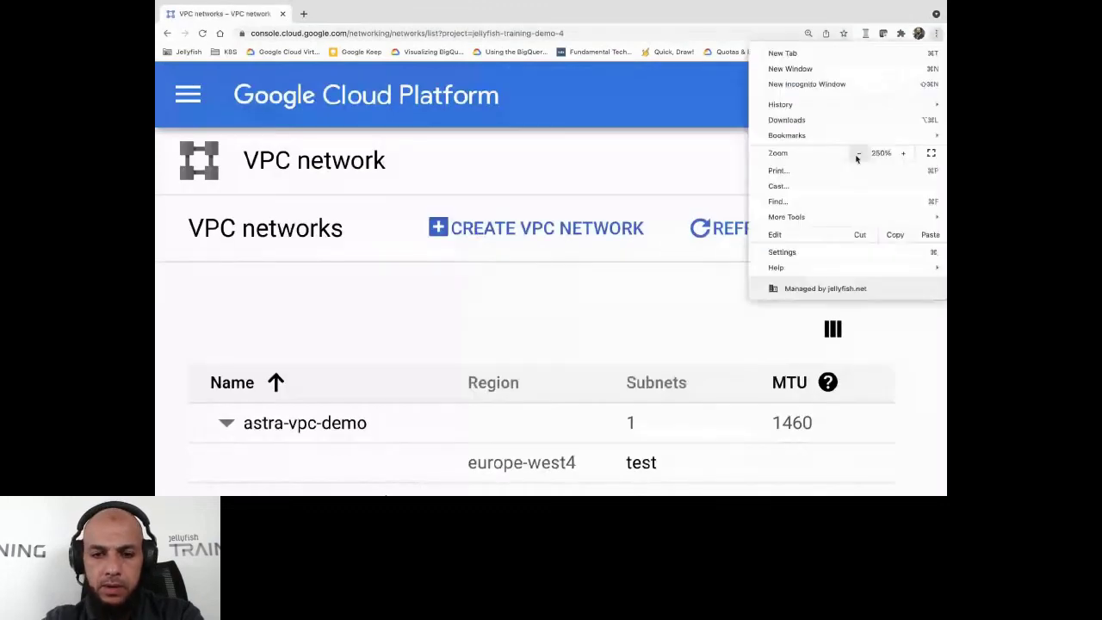
{"action": "left_click", "coordinate": [859, 153]}
{"action": "left_click", "coordinate": [858, 153]}
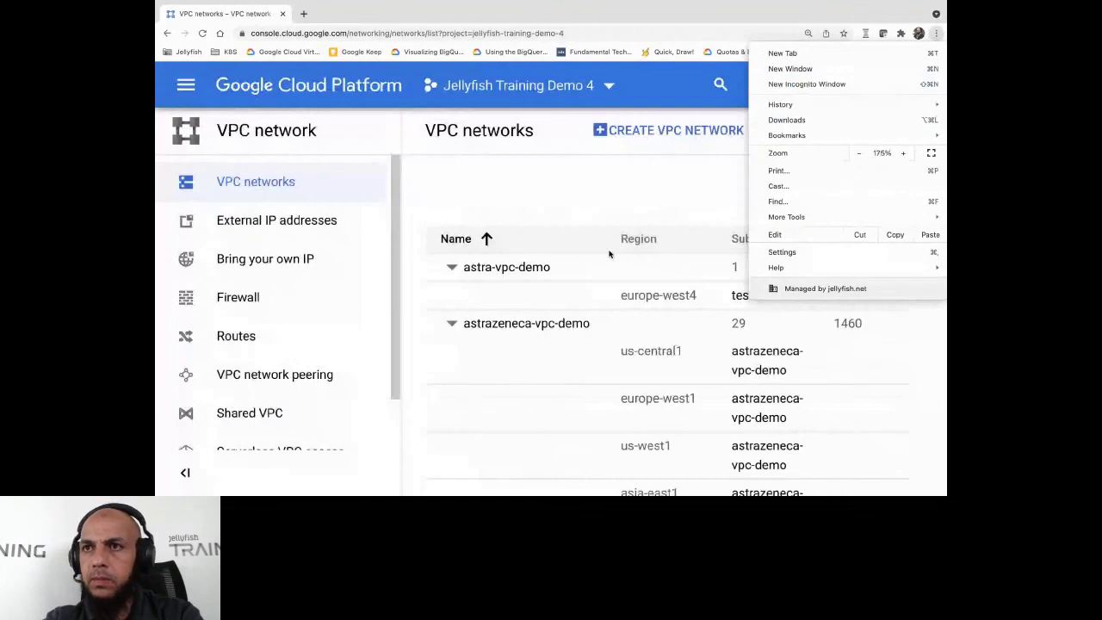
Start creating a VPC network, name it dfdsfsf, and go to its subnet creation mode settings.
{"action": "left_click", "coordinate": [638, 135]}
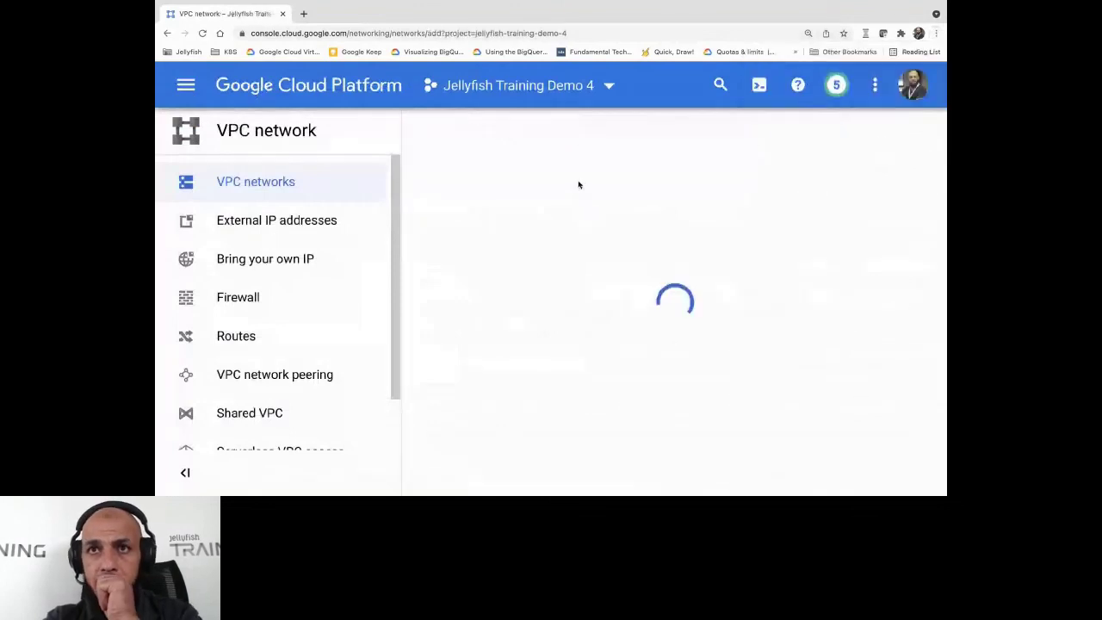
{"action": "left_click", "coordinate": [508, 203]}
{"action": "type", "text": "dfdsfsf"}
{"action": "scroll", "coordinate": [517, 216], "scroll_direction": "down", "scroll_amount": 3}
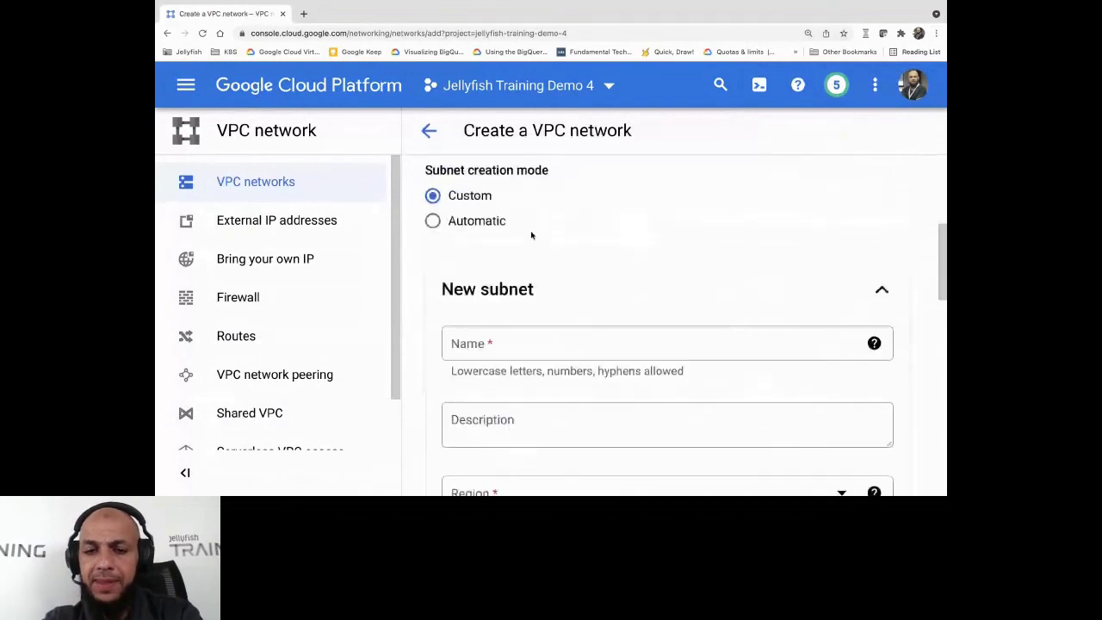
{"action": "scroll", "coordinate": [662, 250], "scroll_direction": "down", "scroll_amount": 2}
{"action": "scroll", "coordinate": [662, 253], "scroll_direction": "up", "scroll_amount": 2}
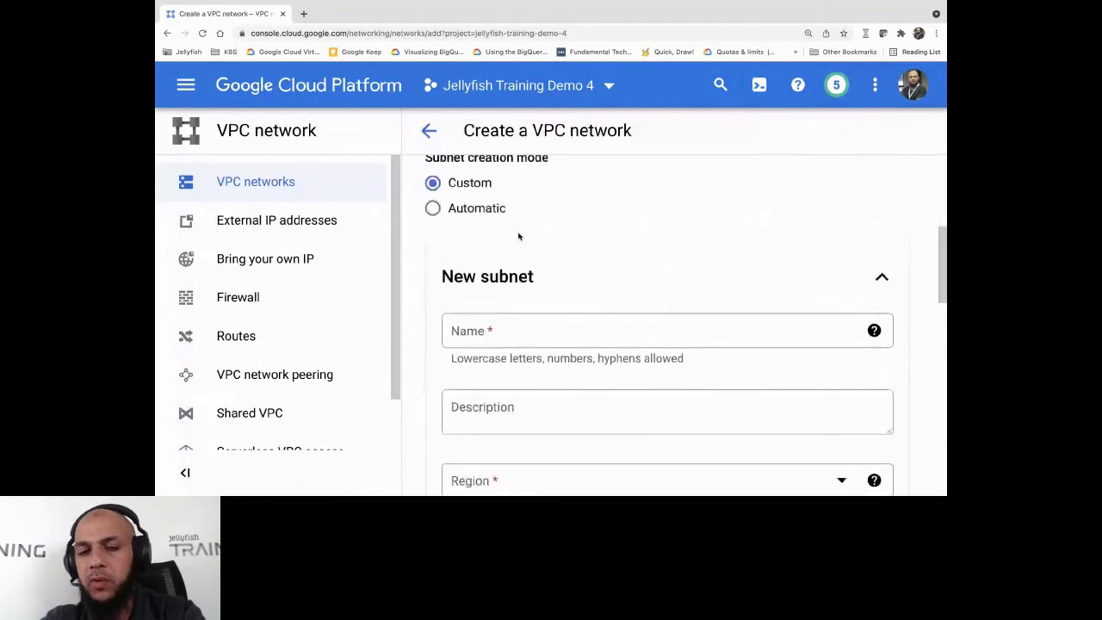
Set the subnet creation mode to Automatic and examine the IP address ranges assigned to each region.
{"action": "left_click", "coordinate": [463, 219]}
{"action": "scroll", "coordinate": [529, 431], "scroll_direction": "down", "scroll_amount": 3}
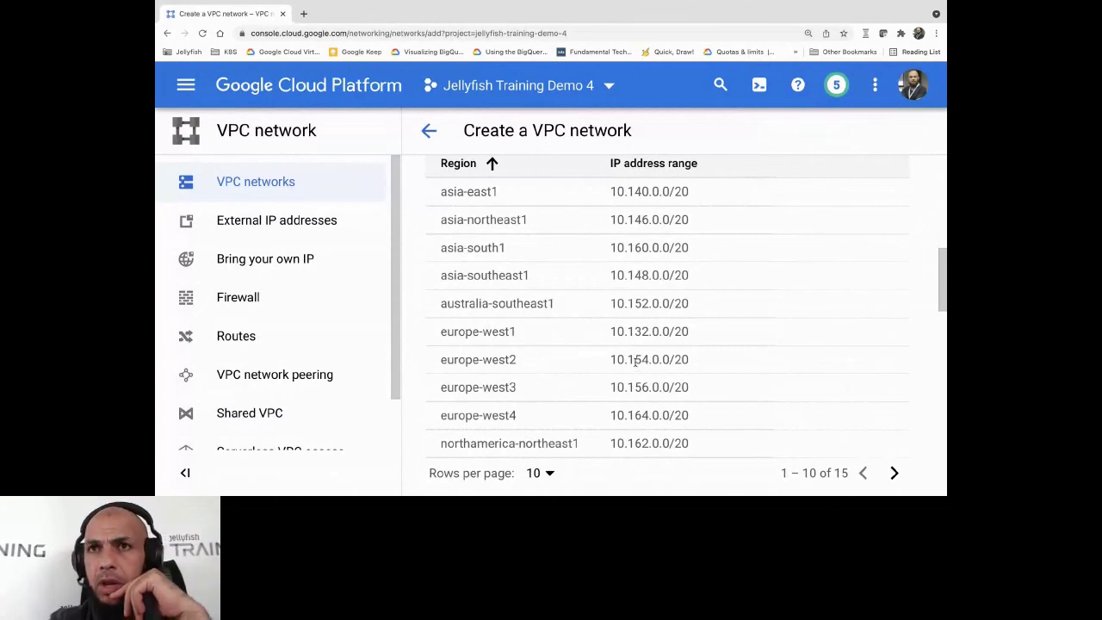
{"action": "scroll", "coordinate": [635, 361], "scroll_direction": "down", "scroll_amount": 2}
{"action": "scroll", "coordinate": [634, 361], "scroll_direction": "up", "scroll_amount": 5}
{"action": "scroll", "coordinate": [634, 364], "scroll_direction": "up", "scroll_amount": 1}
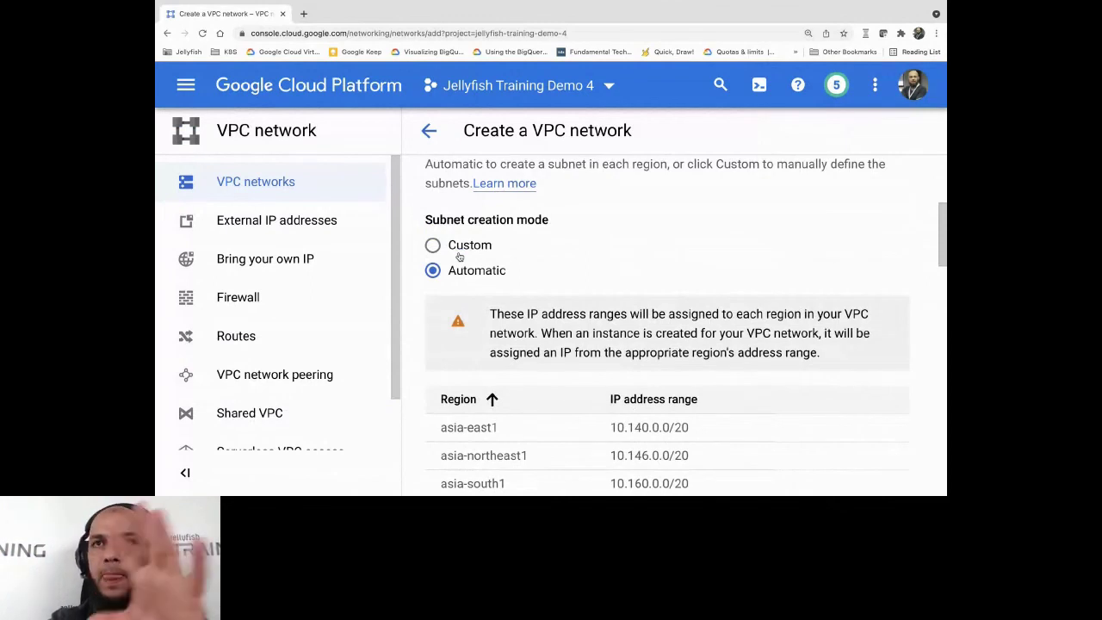
Return the subnet creation mode to Custom and look through the regions offered for the new subnet.
{"action": "left_click", "coordinate": [433, 248]}
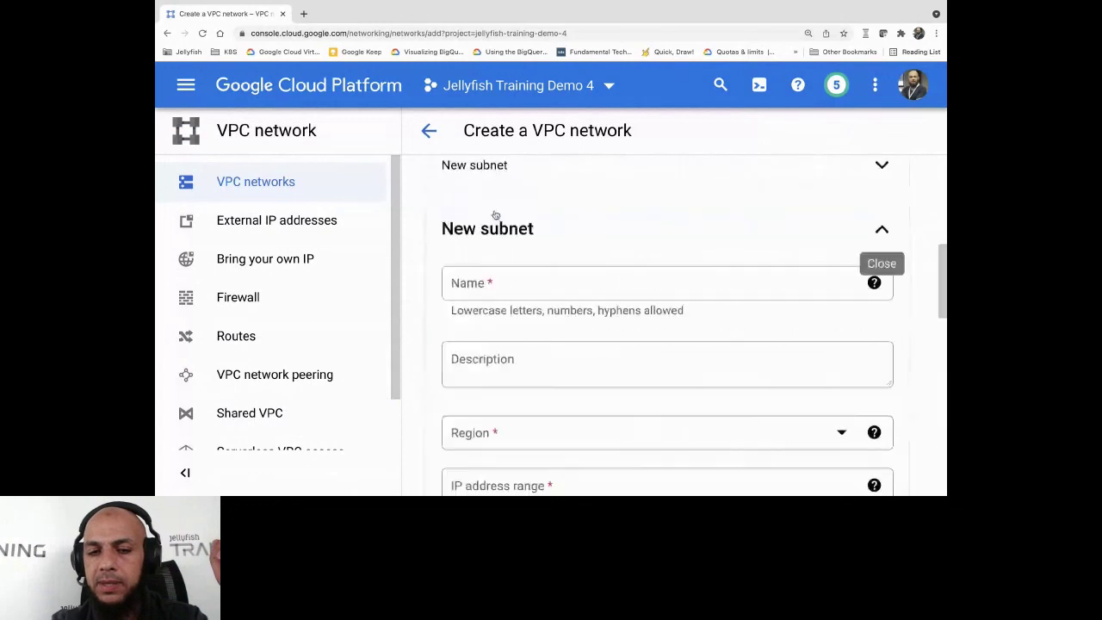
{"action": "scroll", "coordinate": [564, 373], "scroll_direction": "down", "scroll_amount": 2}
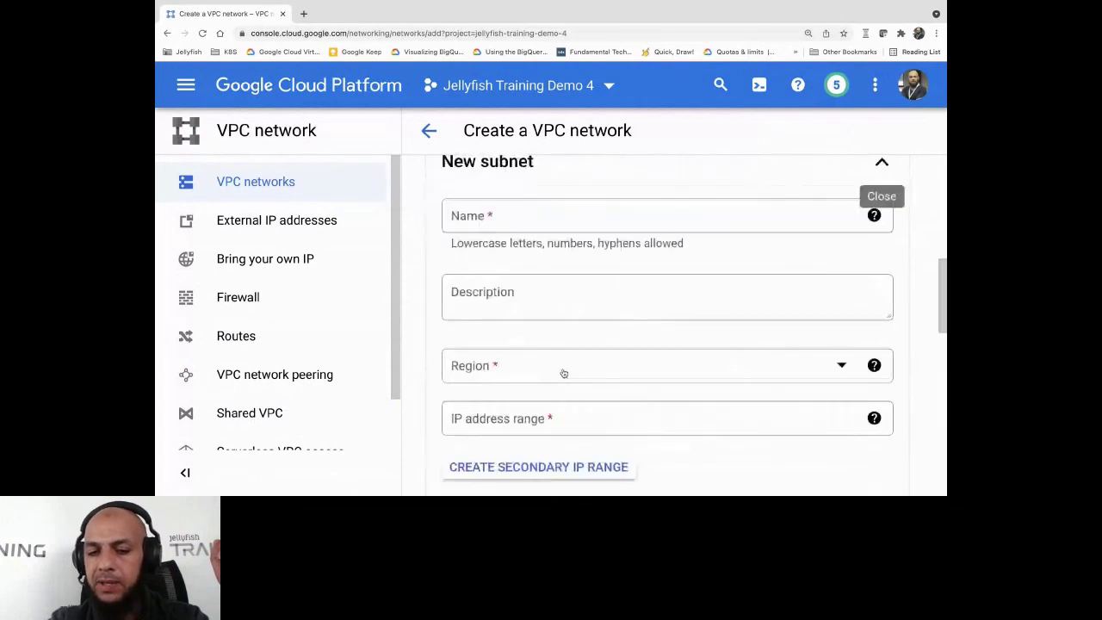
{"action": "left_click", "coordinate": [564, 373]}
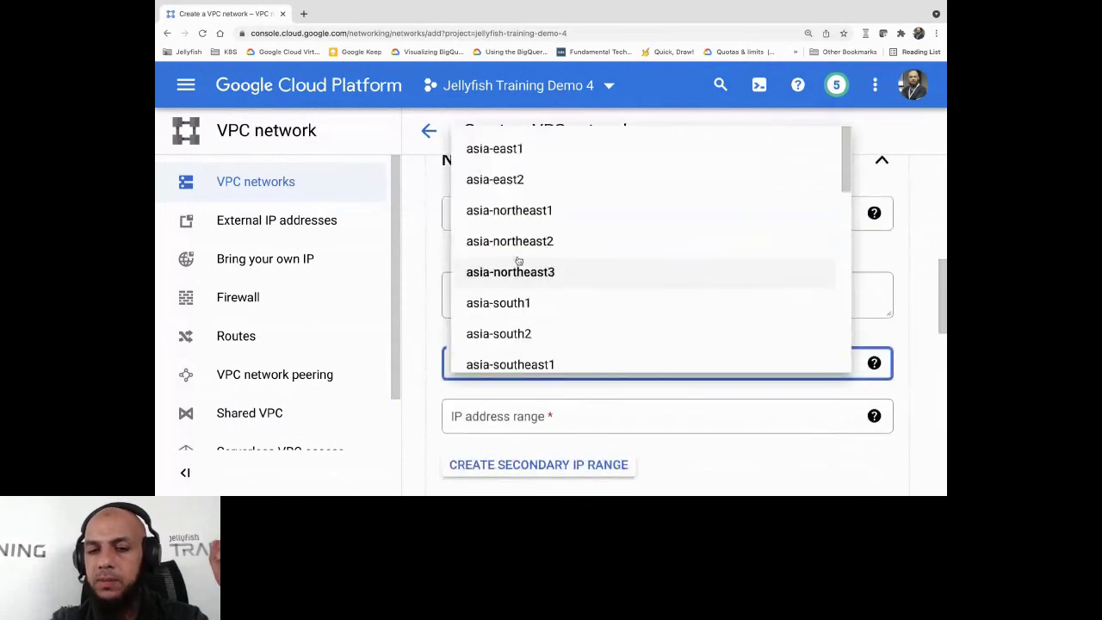
{"action": "scroll", "coordinate": [540, 299], "scroll_direction": "down", "scroll_amount": 1}
{"action": "scroll", "coordinate": [540, 298], "scroll_direction": "down", "scroll_amount": 10}
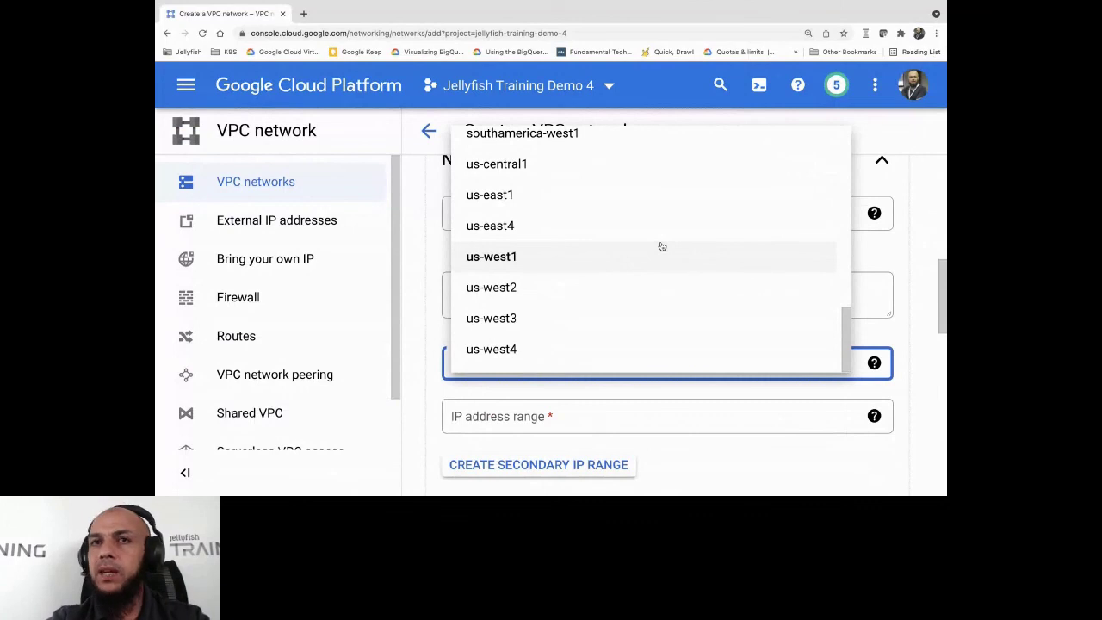
{"action": "left_click", "coordinate": [195, 91]}
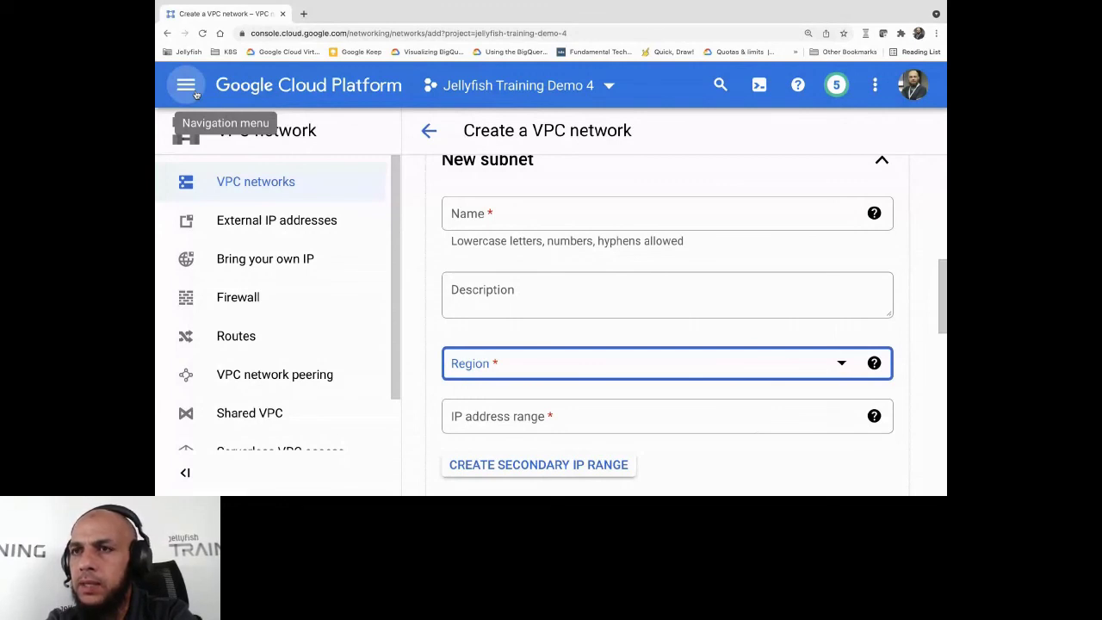
Search the web for "google cloud locations" in a new browser tab and open Google Cloud's Global Locations page to view the regions map.
{"action": "left_click", "coordinate": [303, 14]}
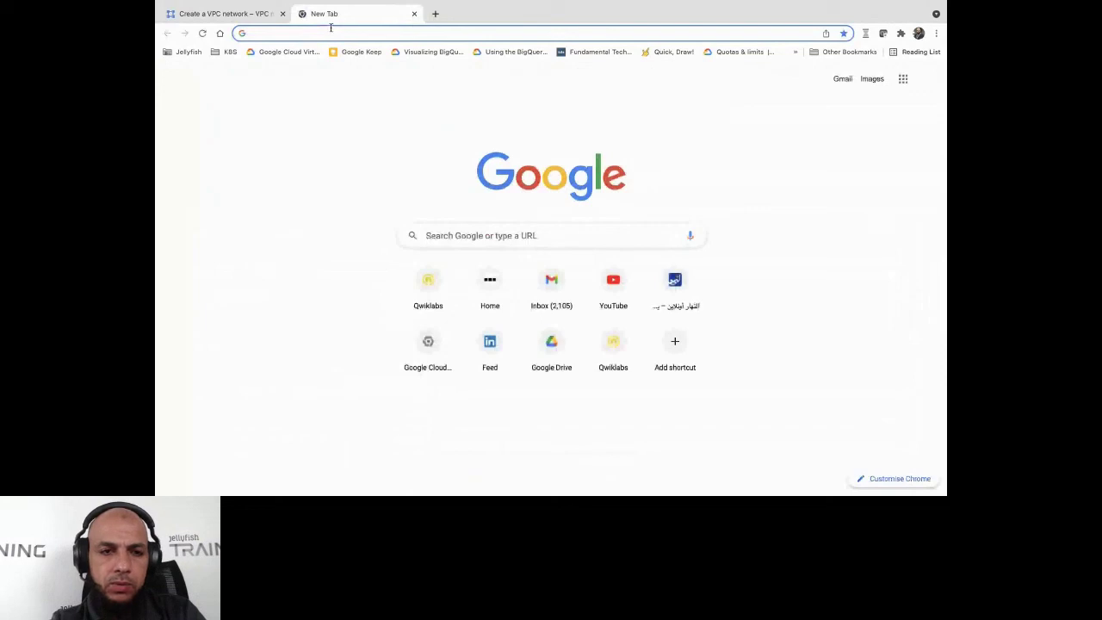
{"action": "type", "text": "google cloud locations"}
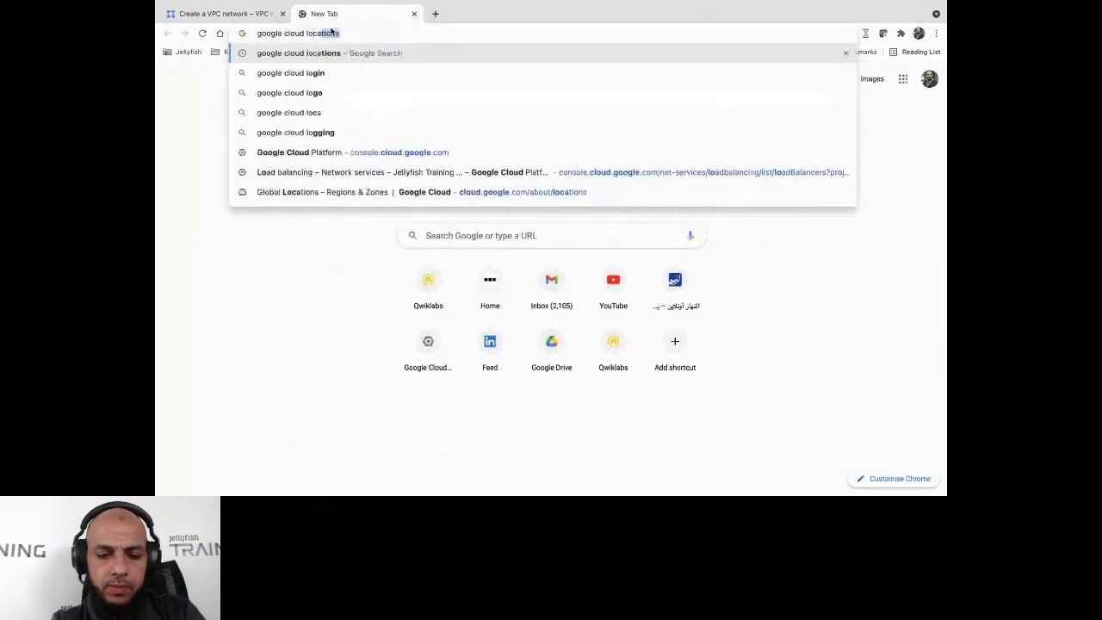
{"action": "key", "text": "Return"}
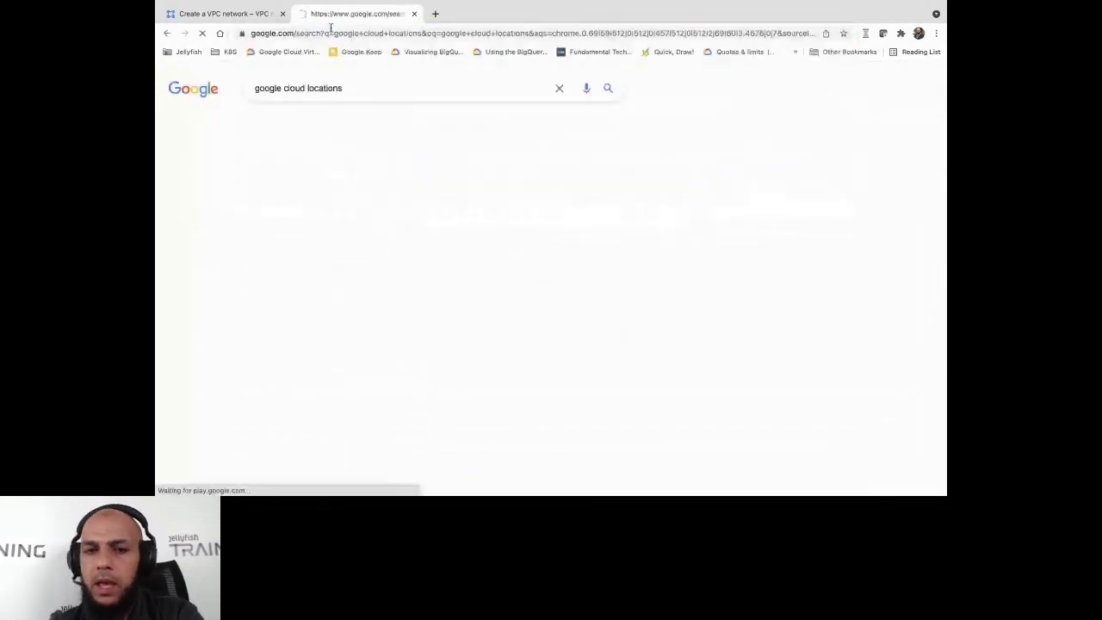
{"action": "left_click", "coordinate": [368, 183]}
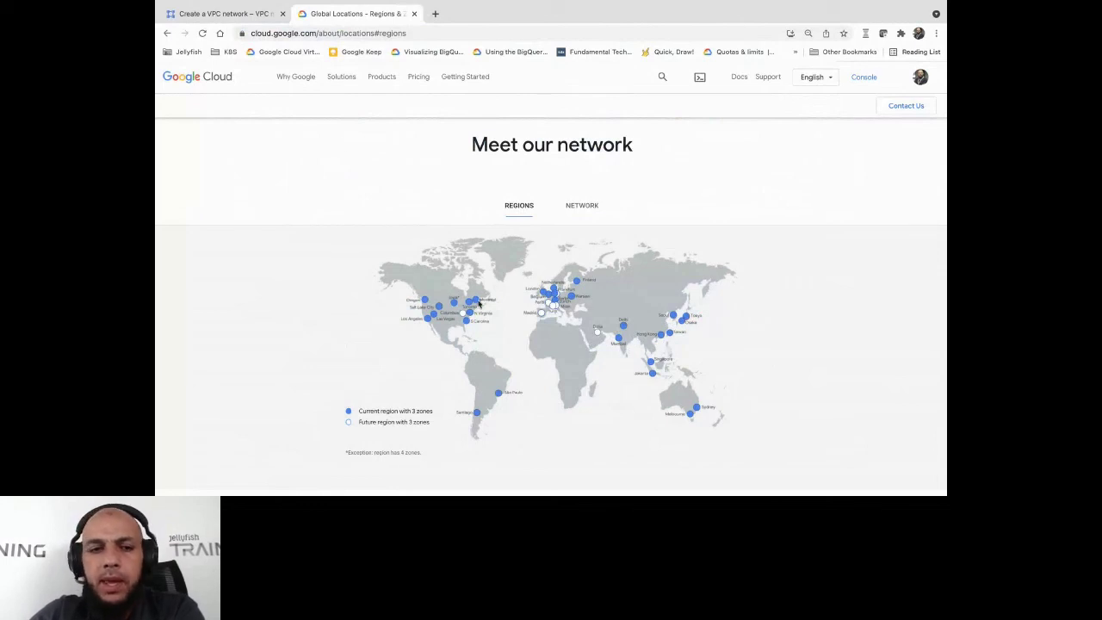
Return to the cloud console, open the Cloud Storage browser and start creating a bucket.
{"action": "left_click", "coordinate": [201, 15]}
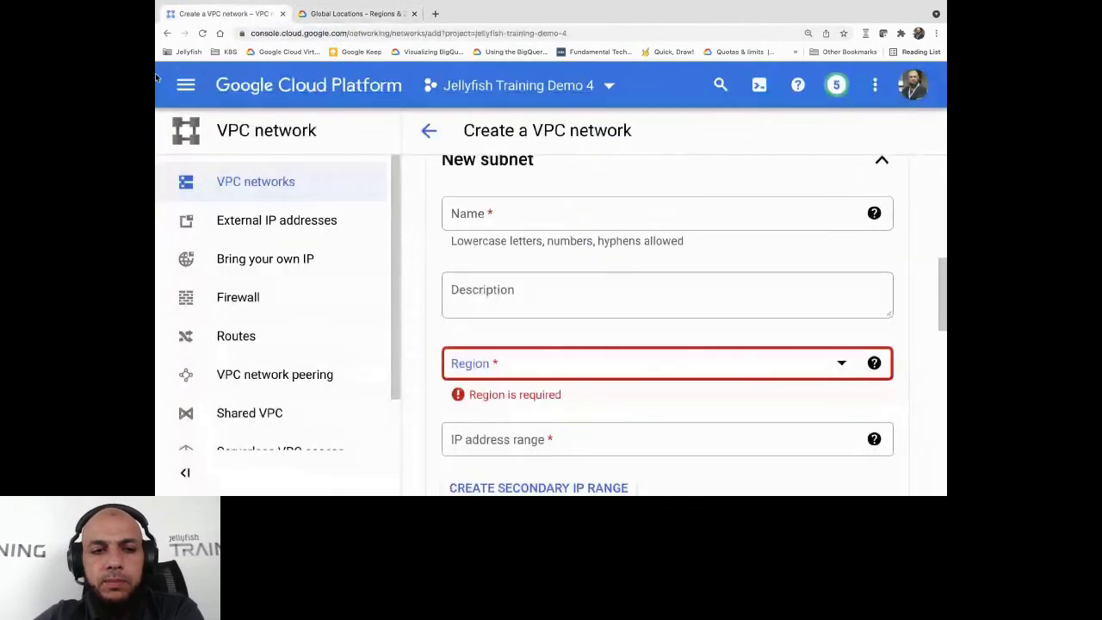
{"action": "left_click", "coordinate": [186, 83]}
{"action": "mouse_move", "coordinate": [352, 264]}
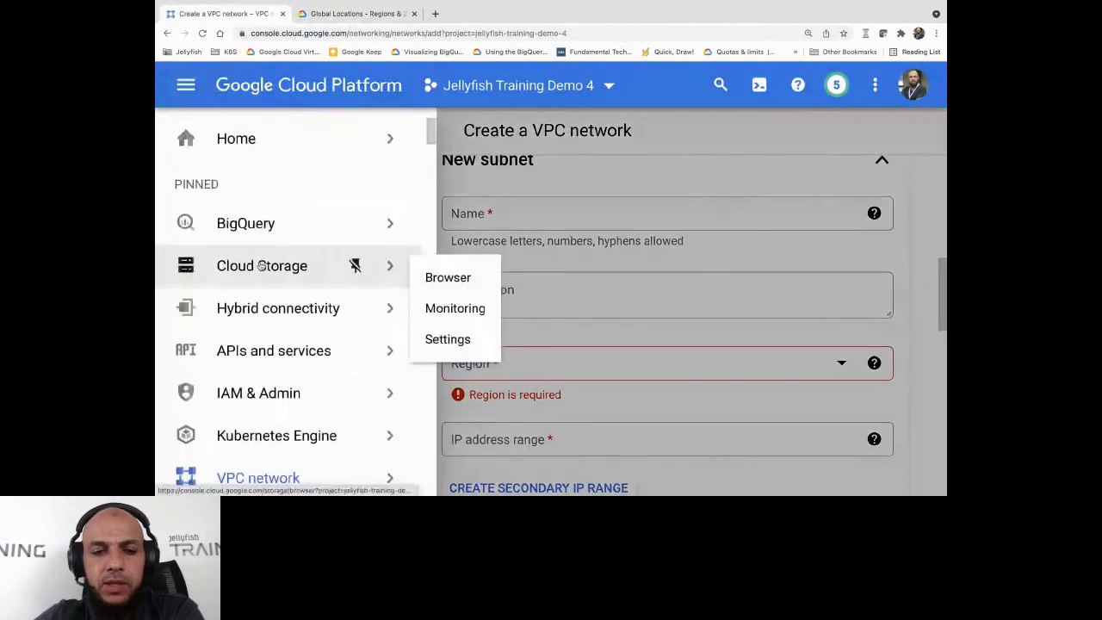
{"action": "left_click", "coordinate": [457, 281]}
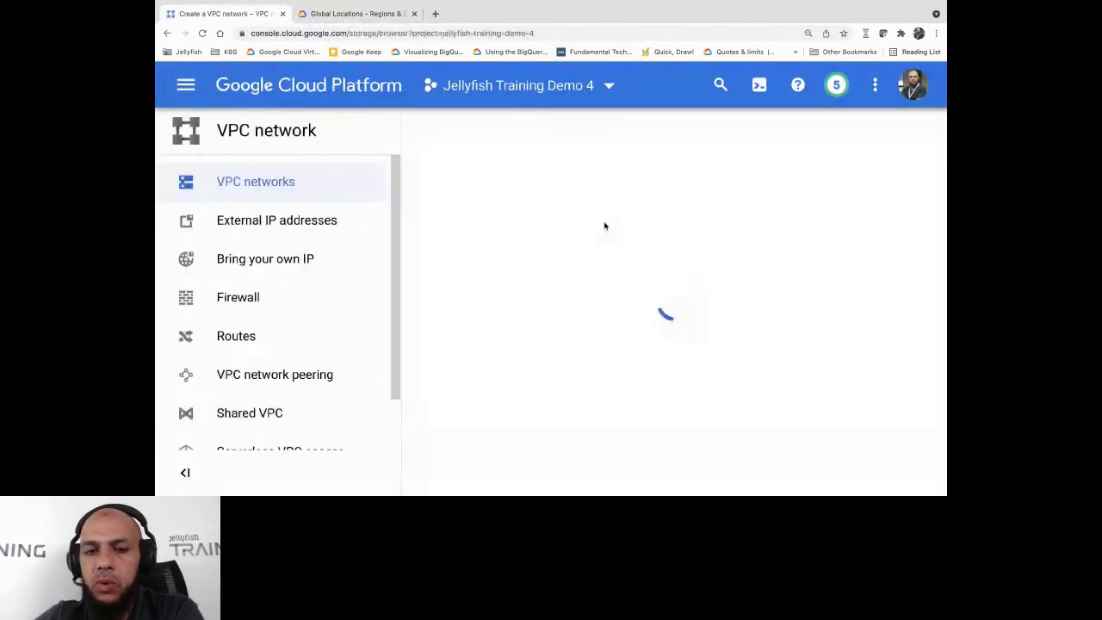
{"action": "left_click", "coordinate": [595, 132]}
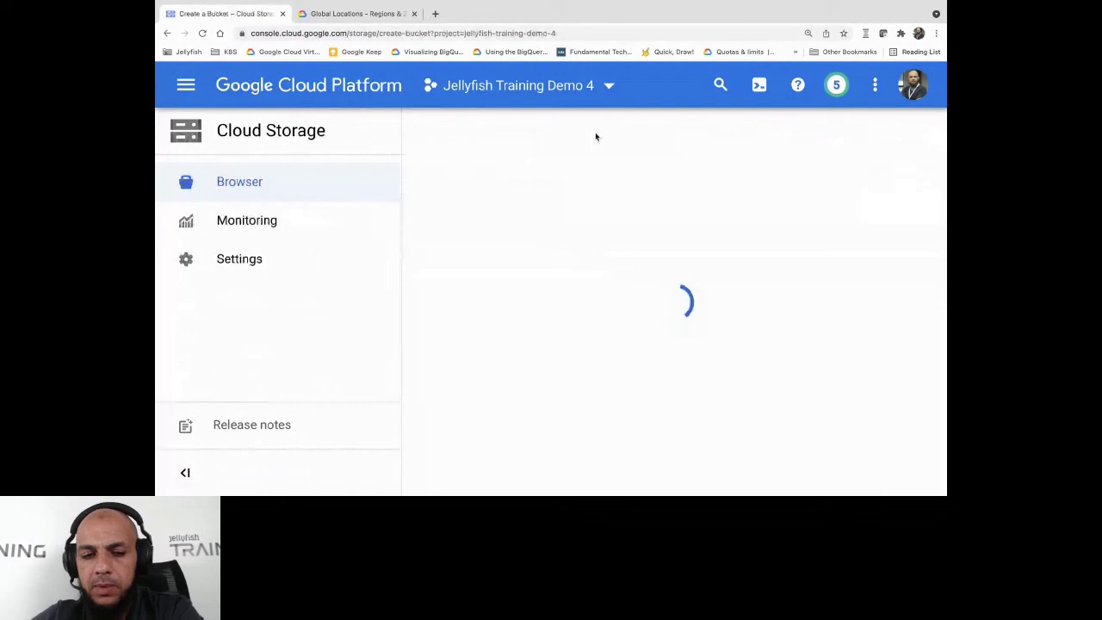
Name the bucket dsadadasdf, continue to its data location settings and open the list of regions.
{"action": "left_click", "coordinate": [559, 273]}
{"action": "type", "text": "dsadadasdf"}
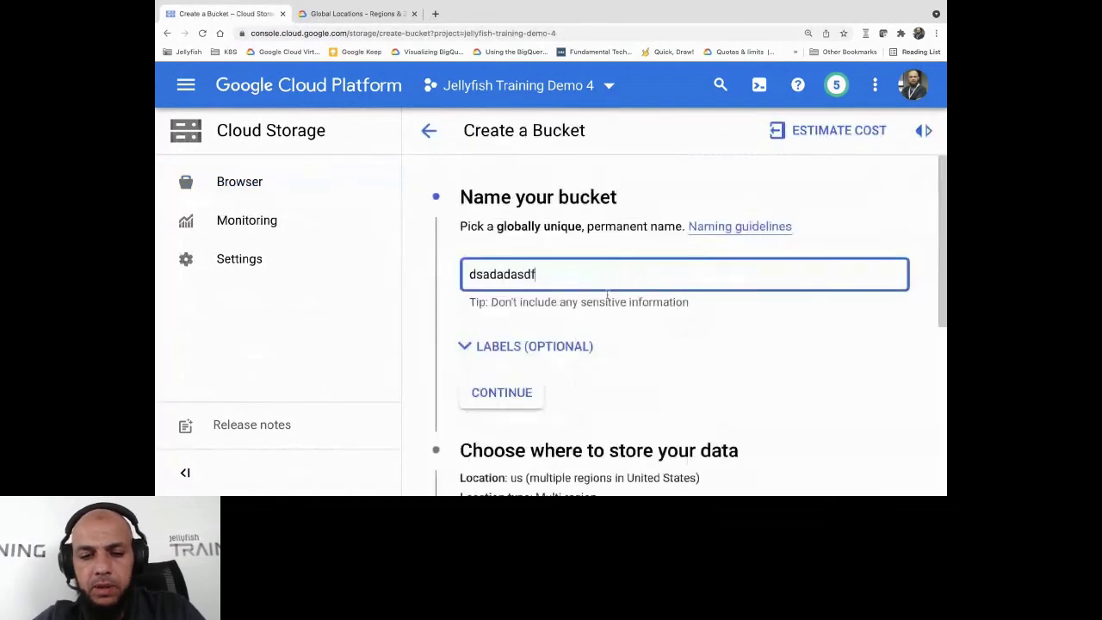
{"action": "left_click", "coordinate": [526, 389]}
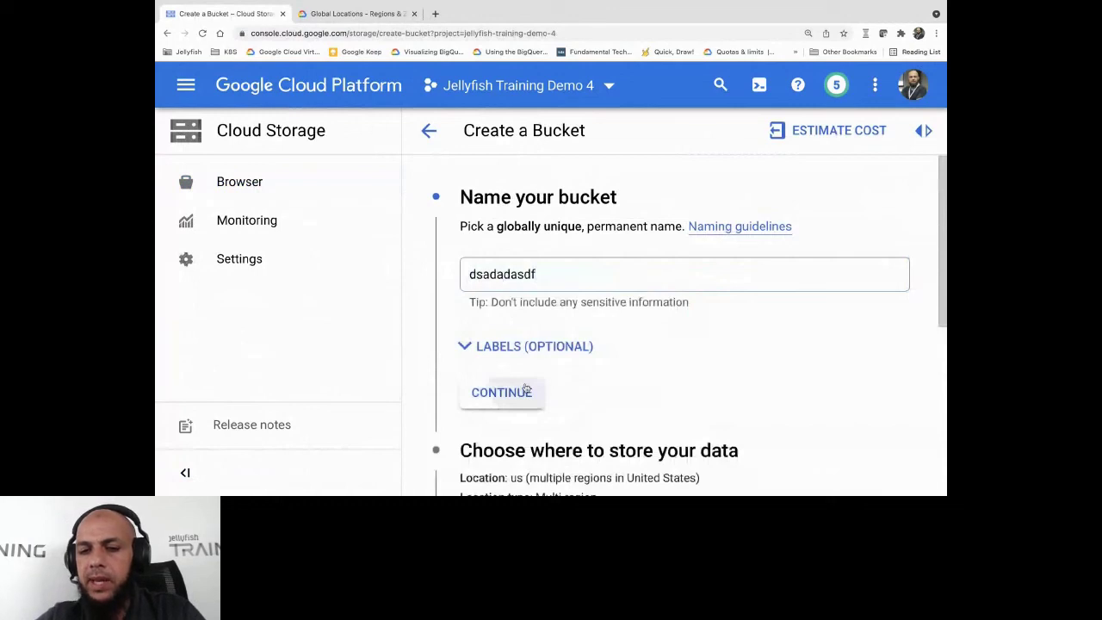
{"action": "left_click", "coordinate": [525, 384]}
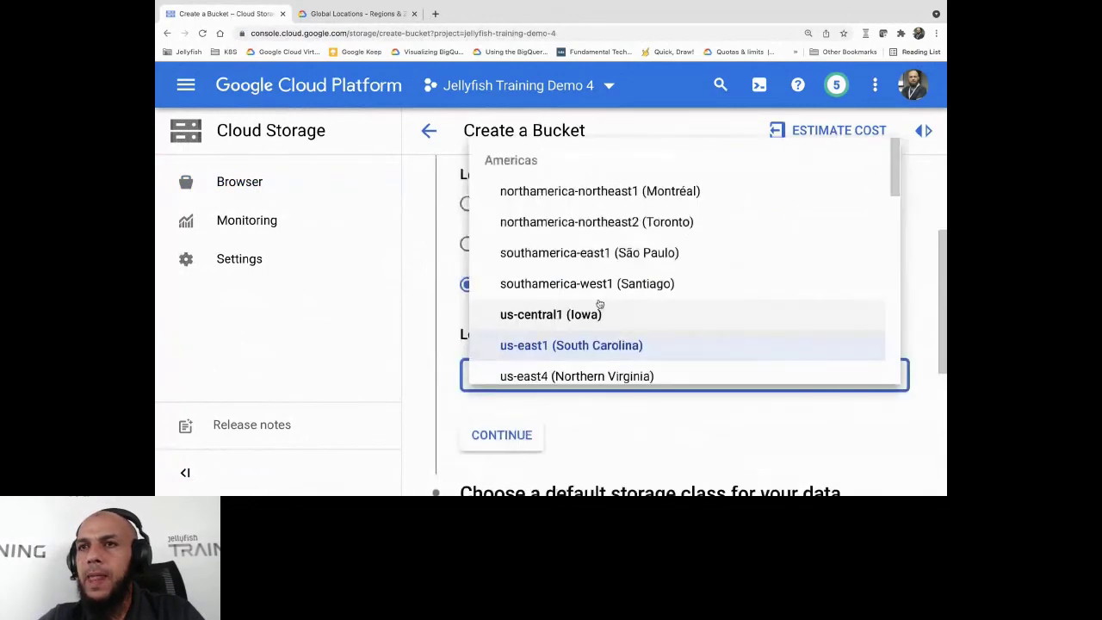